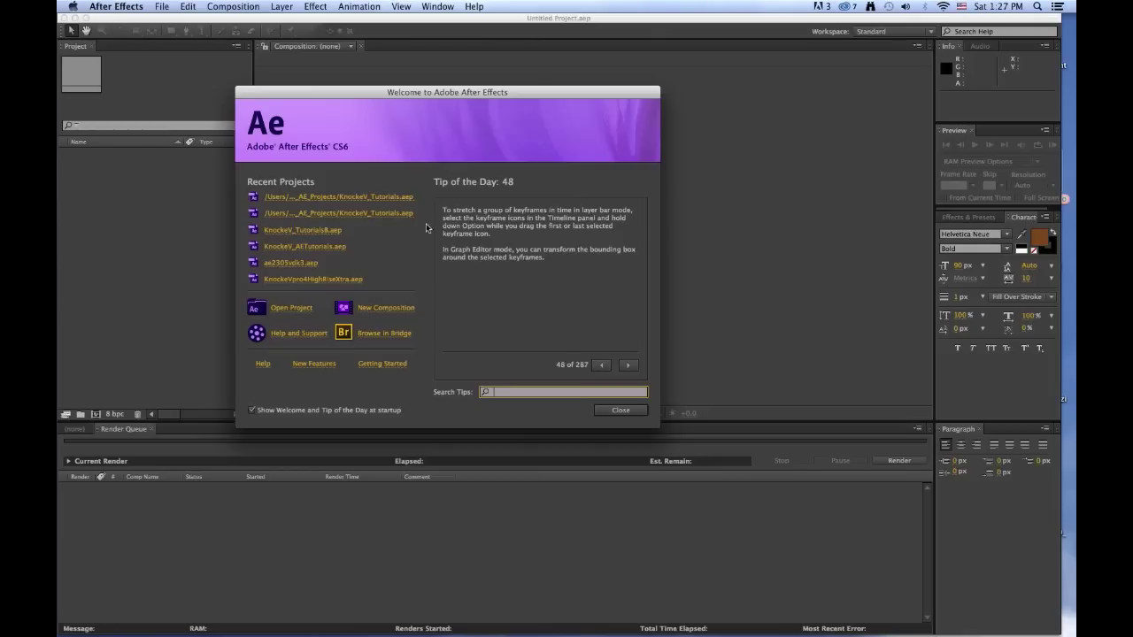
- Create a new composition named SwimmingFish at 1280×720, 24 fps, five seconds long
left_click(345, 307)
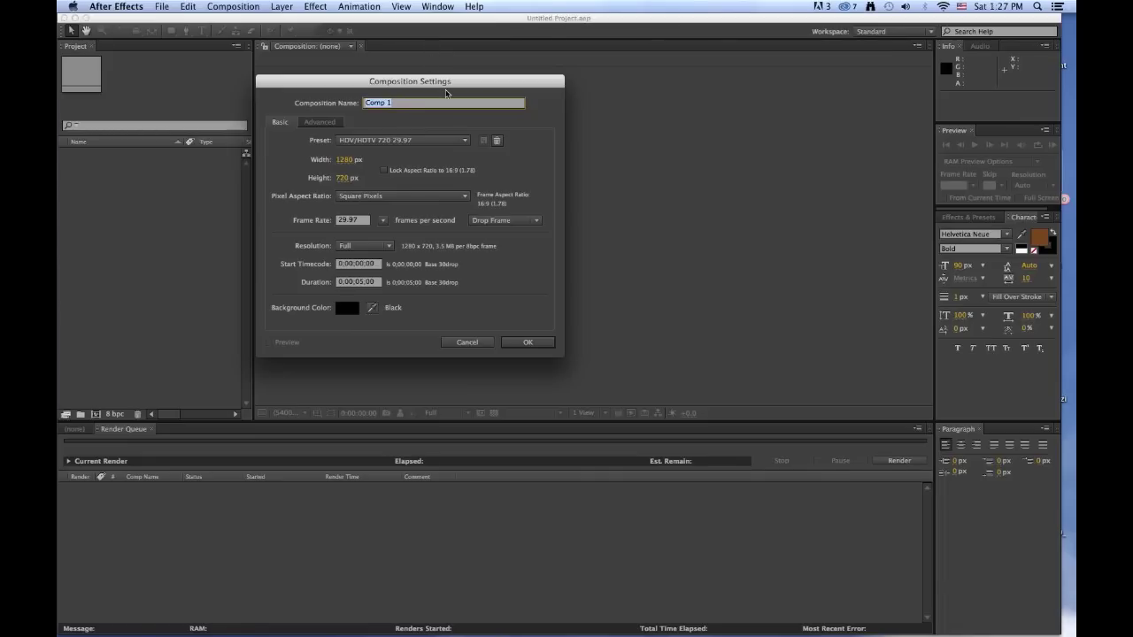
type("SwimmingFish")
left_click(384, 220)
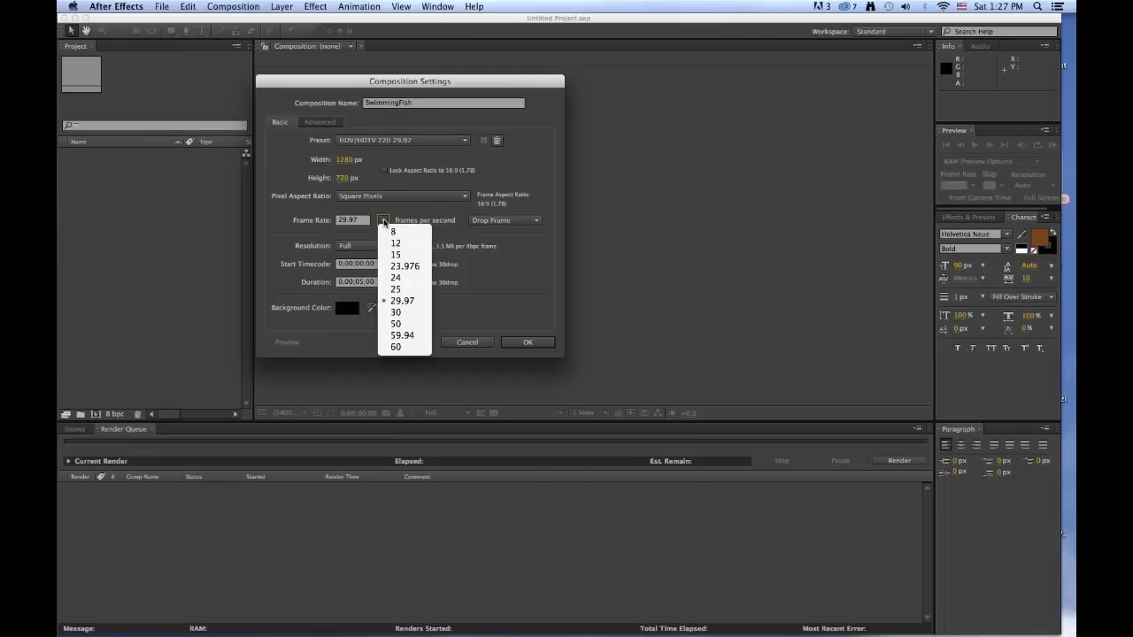
left_click(397, 279)
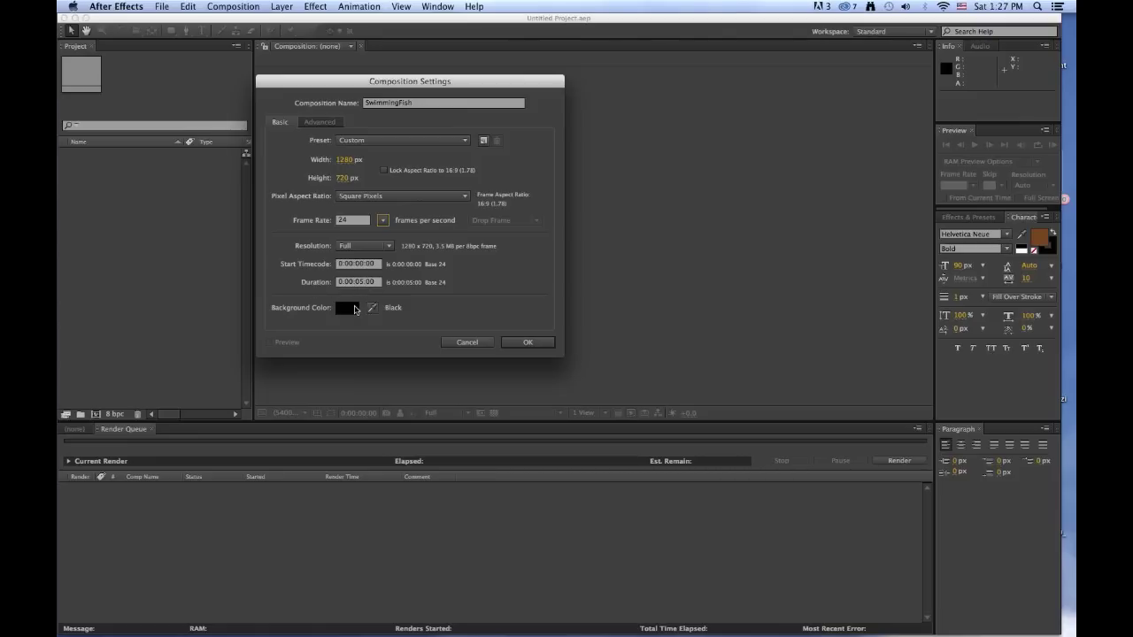
left_click(528, 343)
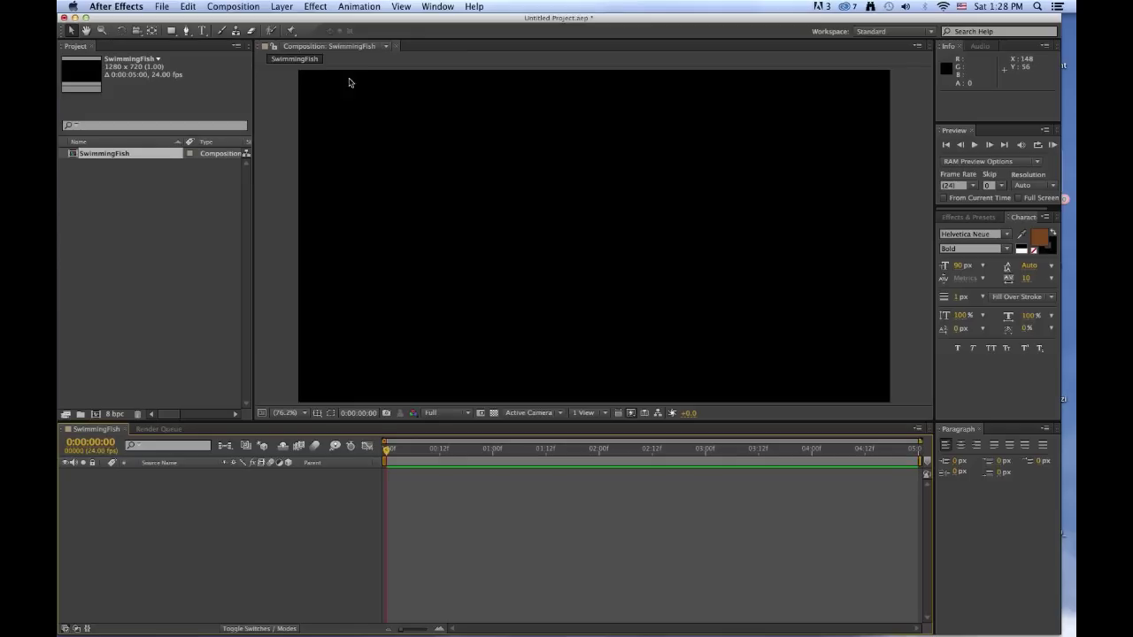
- Save the untitled project as KnockeV_AETutorials inside the 01_AE_Projects folder
left_click(162, 7)
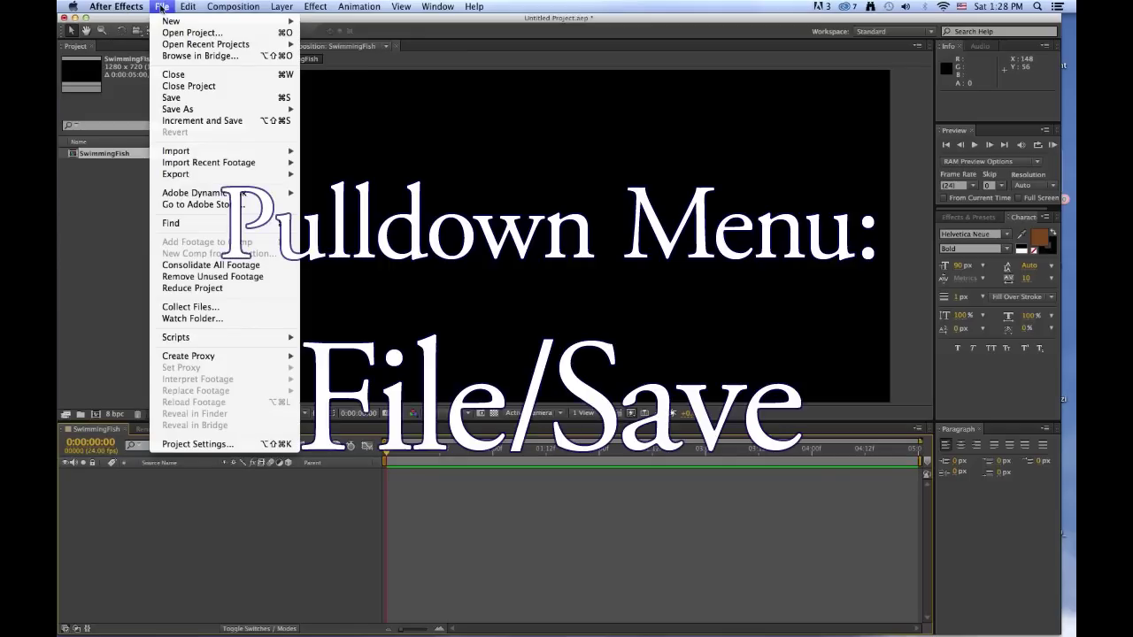
left_click(173, 98)
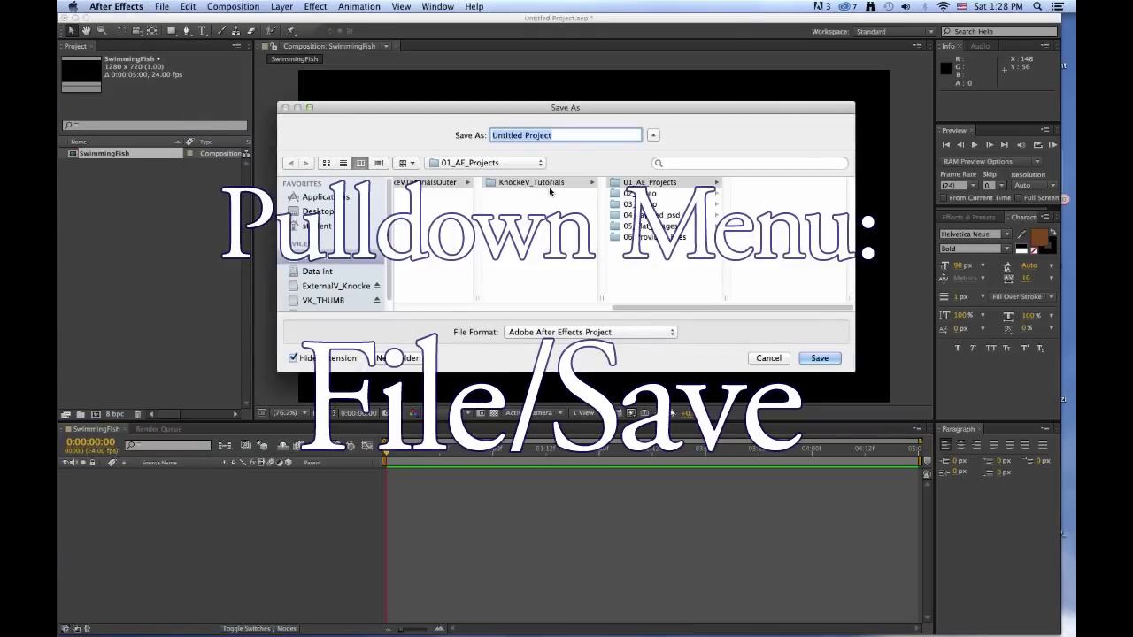
left_click(641, 183)
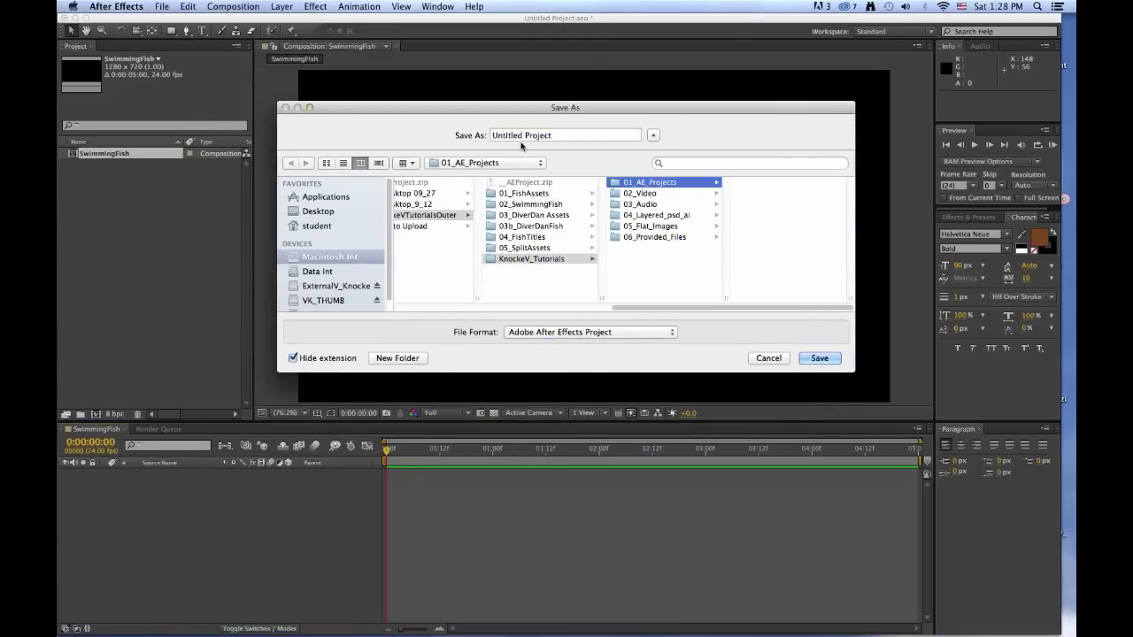
left_click(548, 136)
left_click_drag(549, 136, 466, 121)
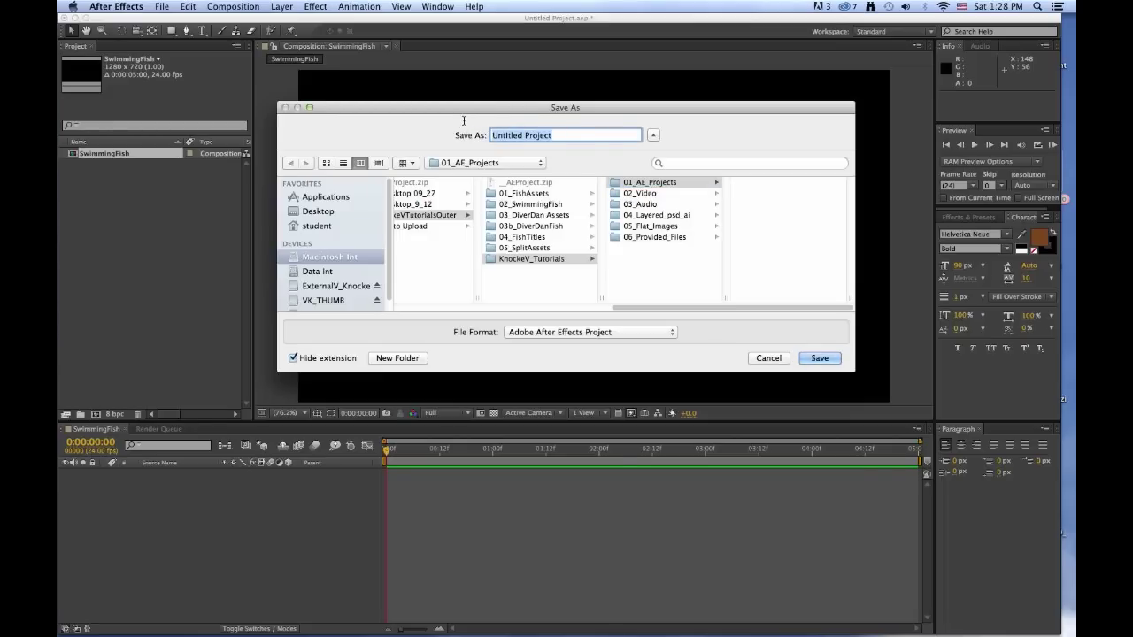
type("KnockeV_AETutorials")
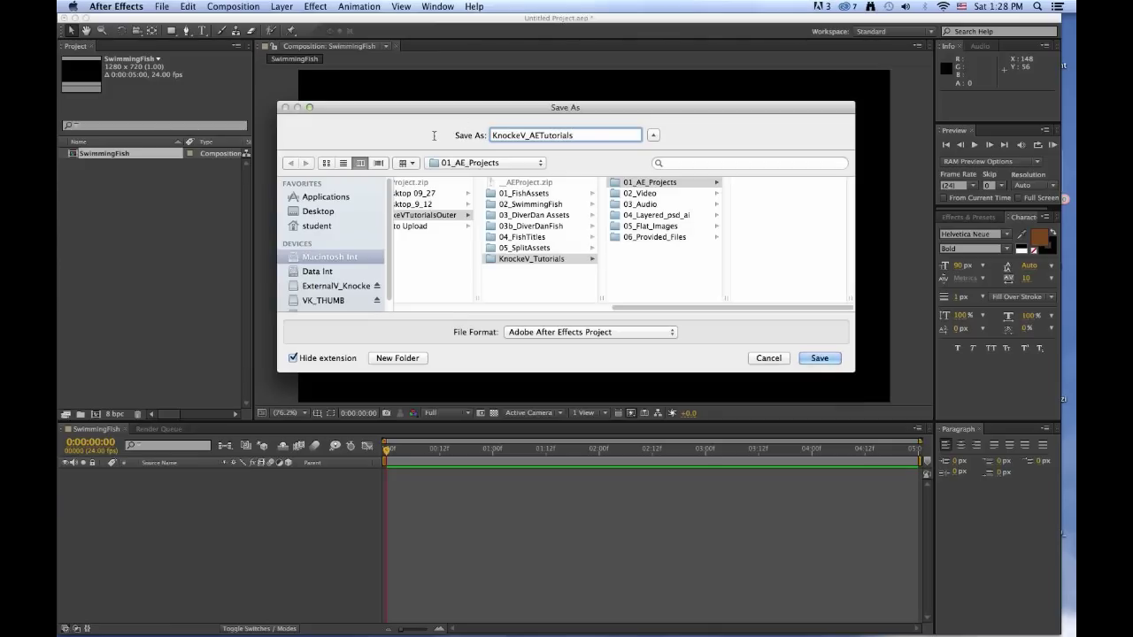
left_click(818, 358)
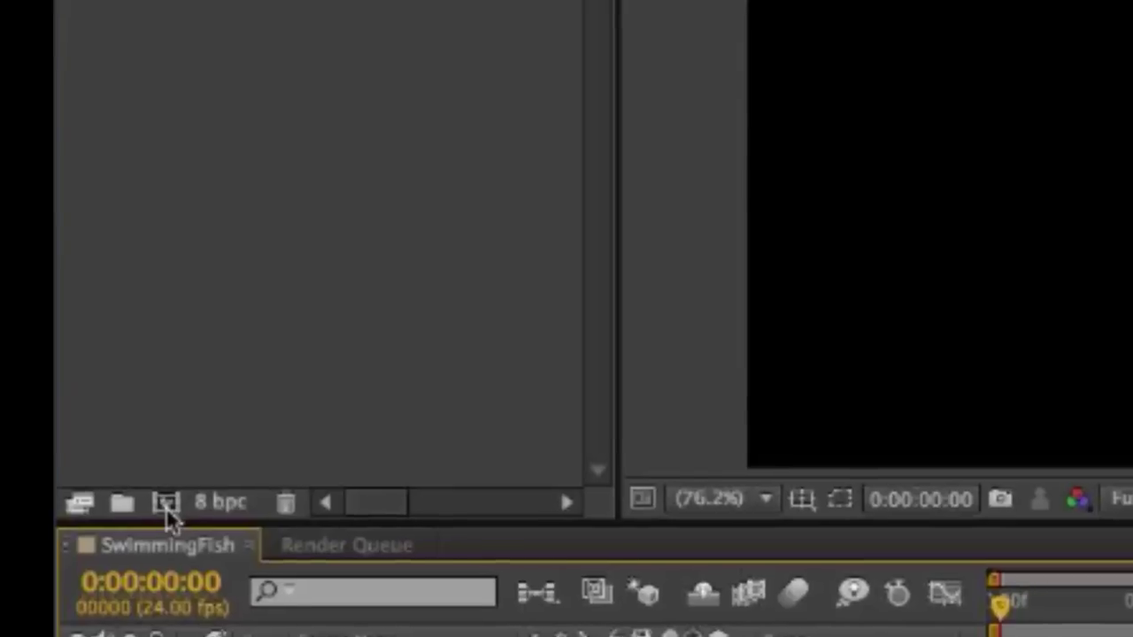
- Create a DiverDan composition at 1280×720 and 24 fps, fixing the mistyped name
left_click(151, 485)
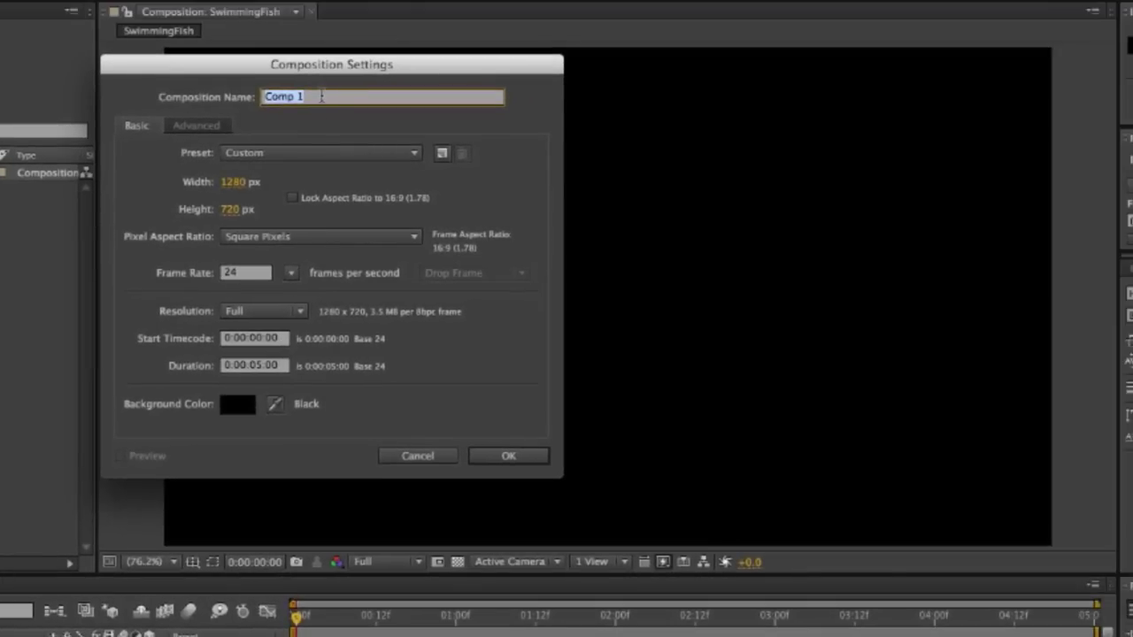
type("DiverDAn")
key("BackSpace")
key("BackSpace")
type("an")
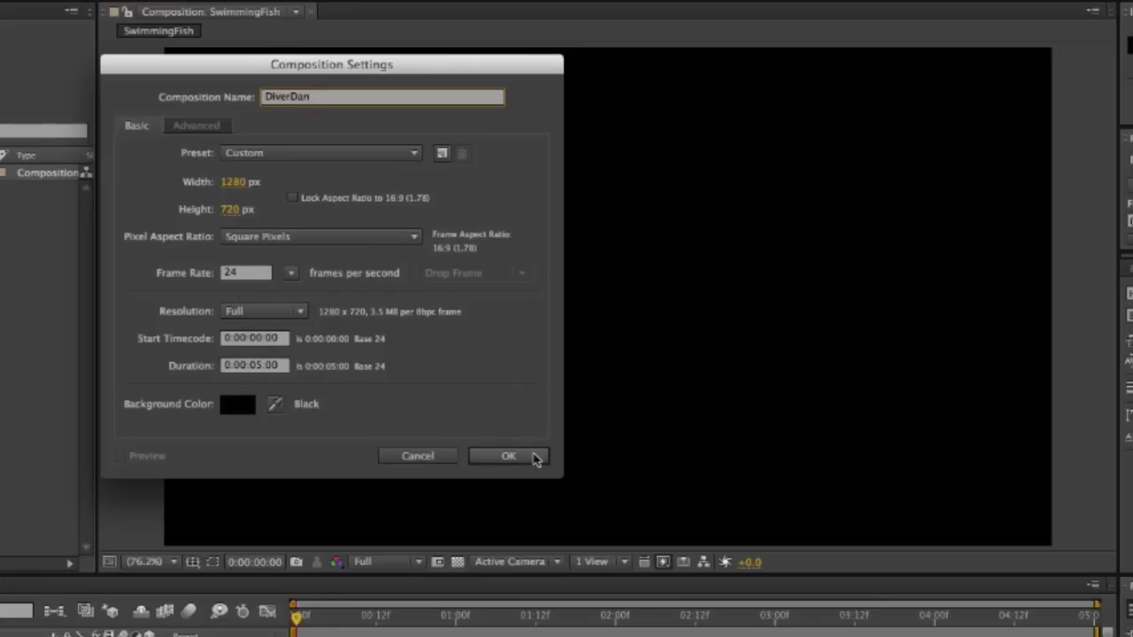
left_click(535, 455)
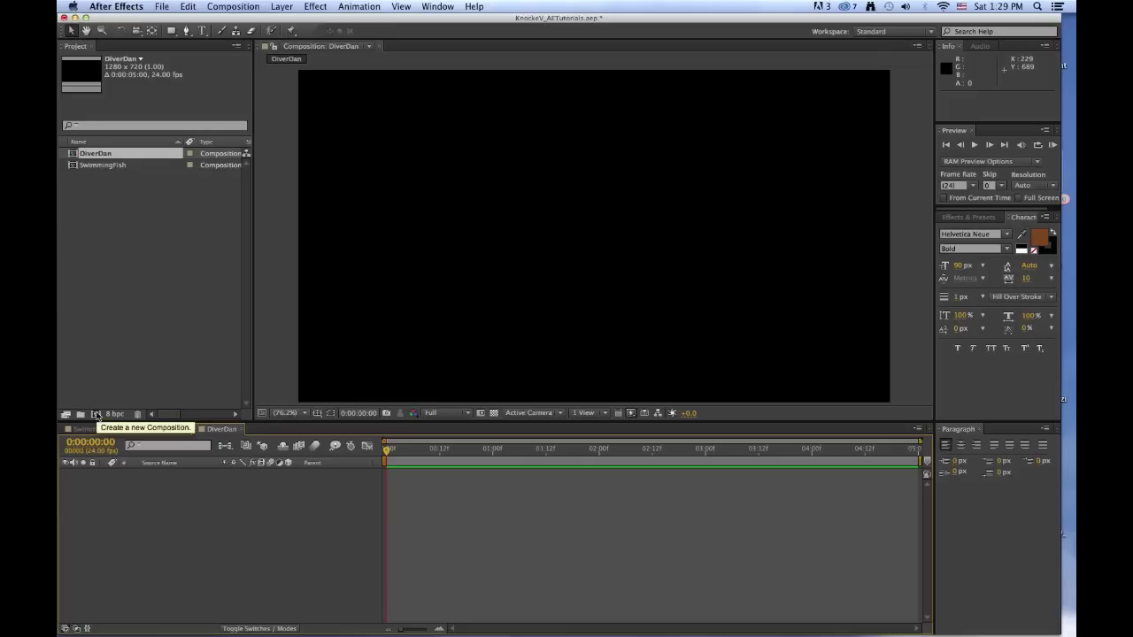
- Create the KnockeV_UnderTheSea composition with a 15-second duration
left_click(241, 8)
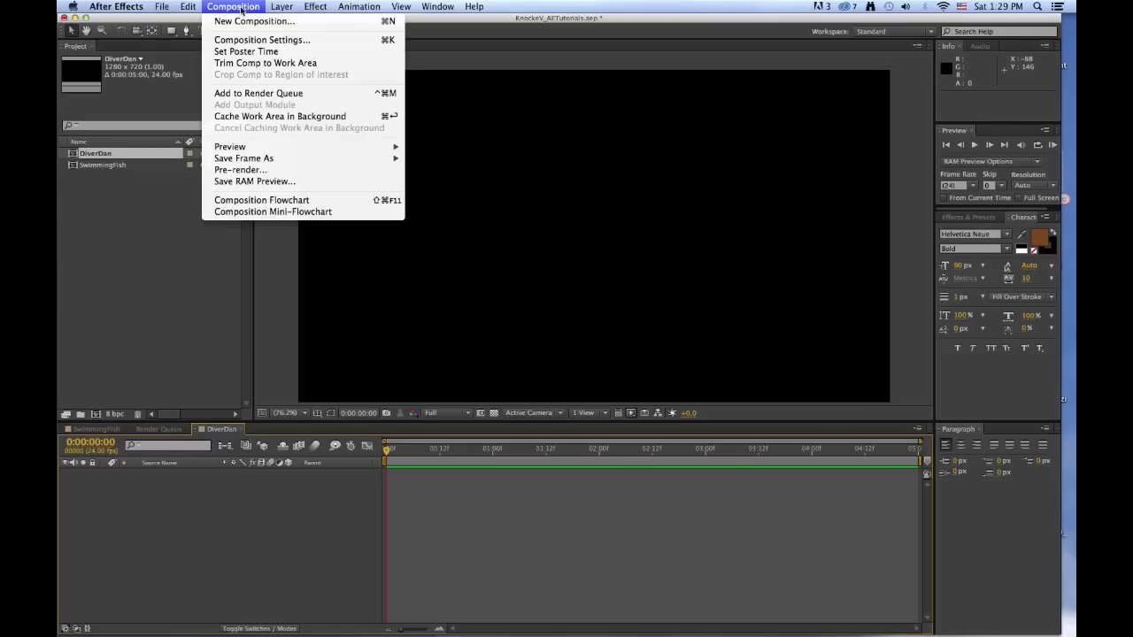
left_click(238, 24)
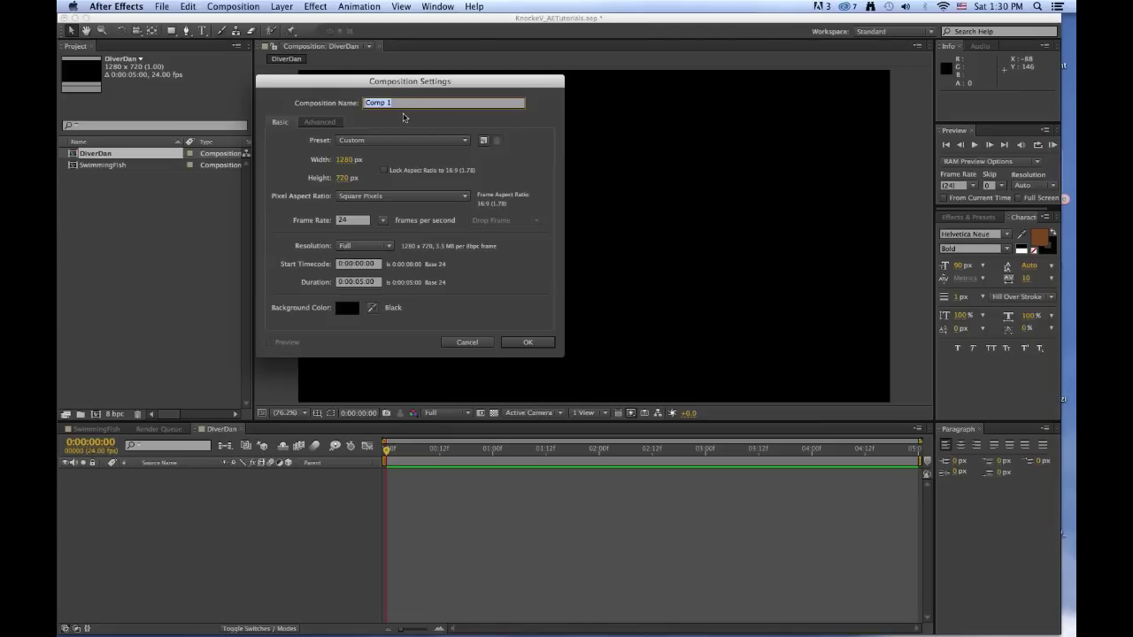
type("KnockeV_UnderTheSea")
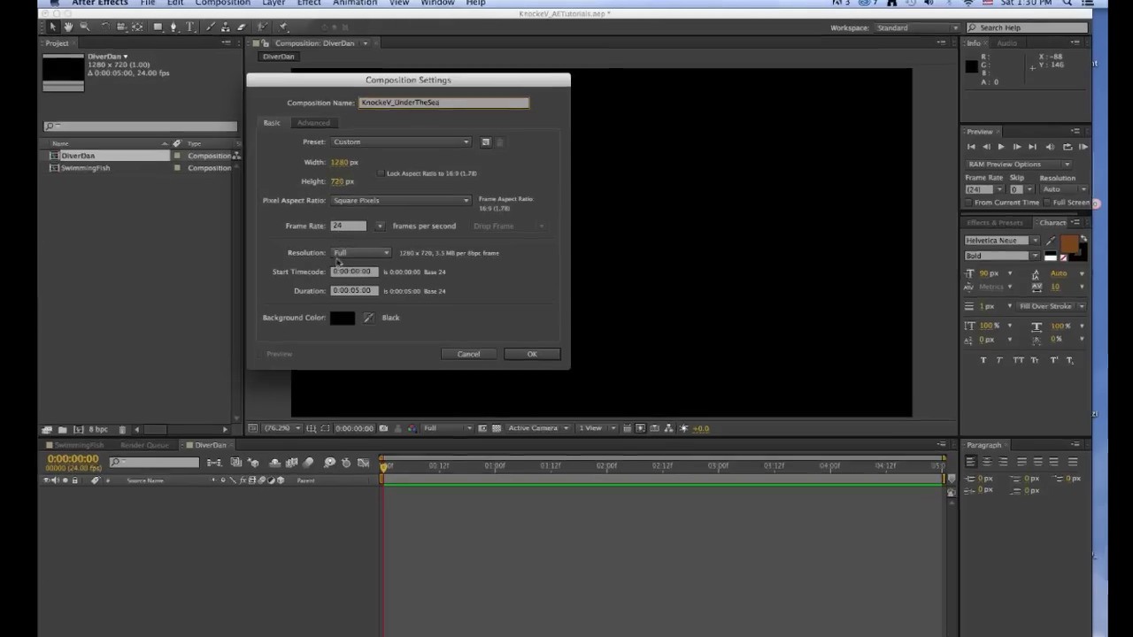
left_click(355, 291)
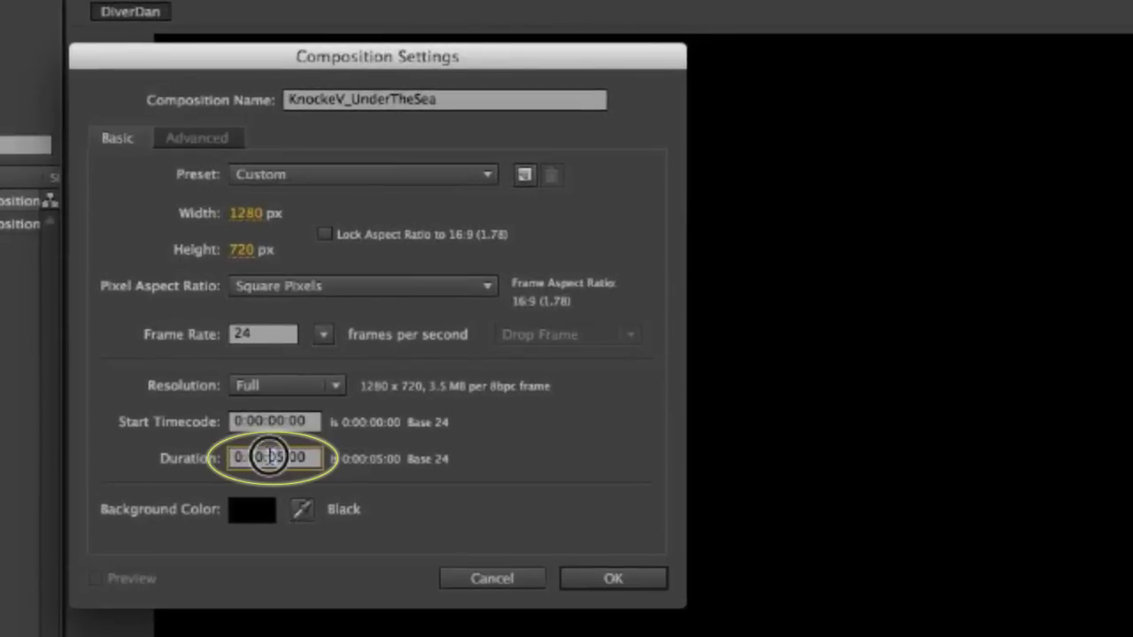
left_click(270, 457)
type("1")
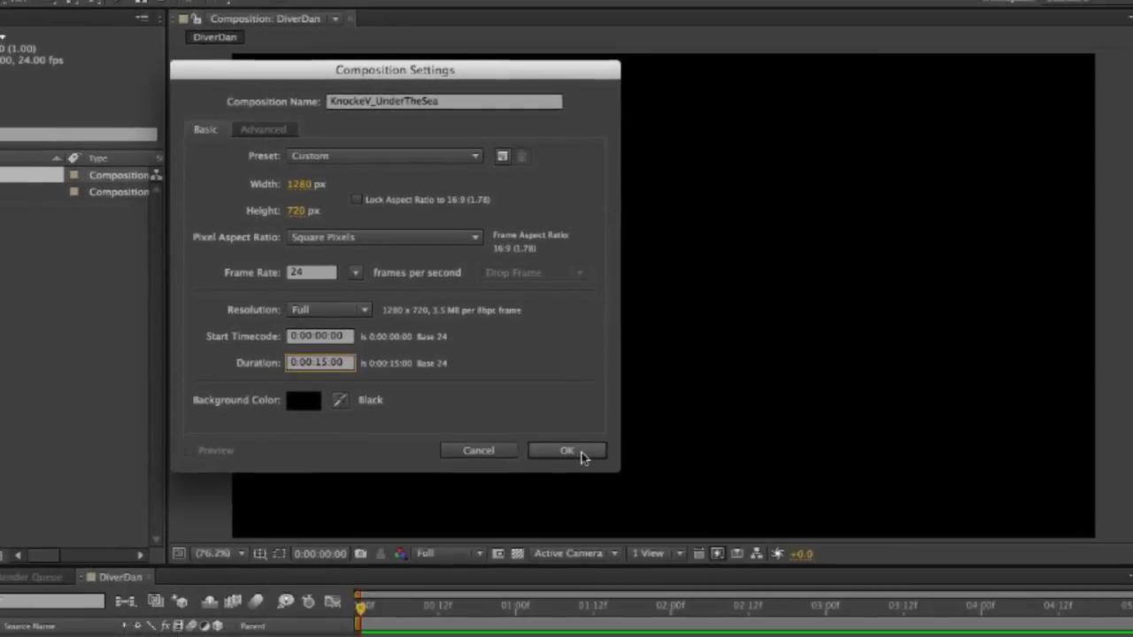
left_click(581, 455)
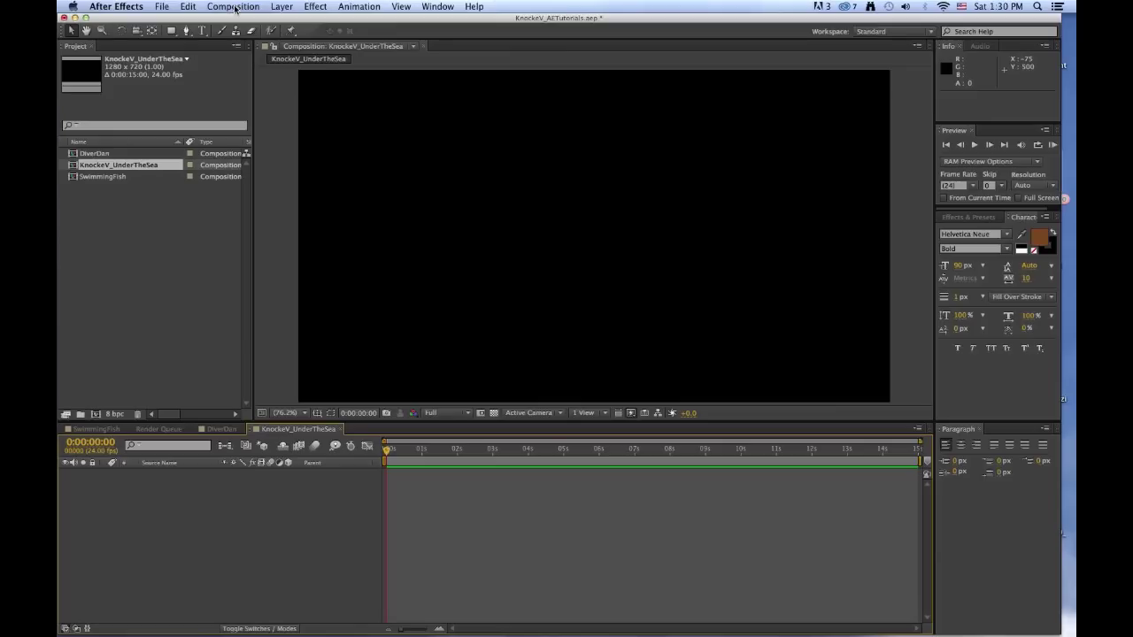
- Close the render queue and return to the SwimmingFish composition
left_click(157, 429)
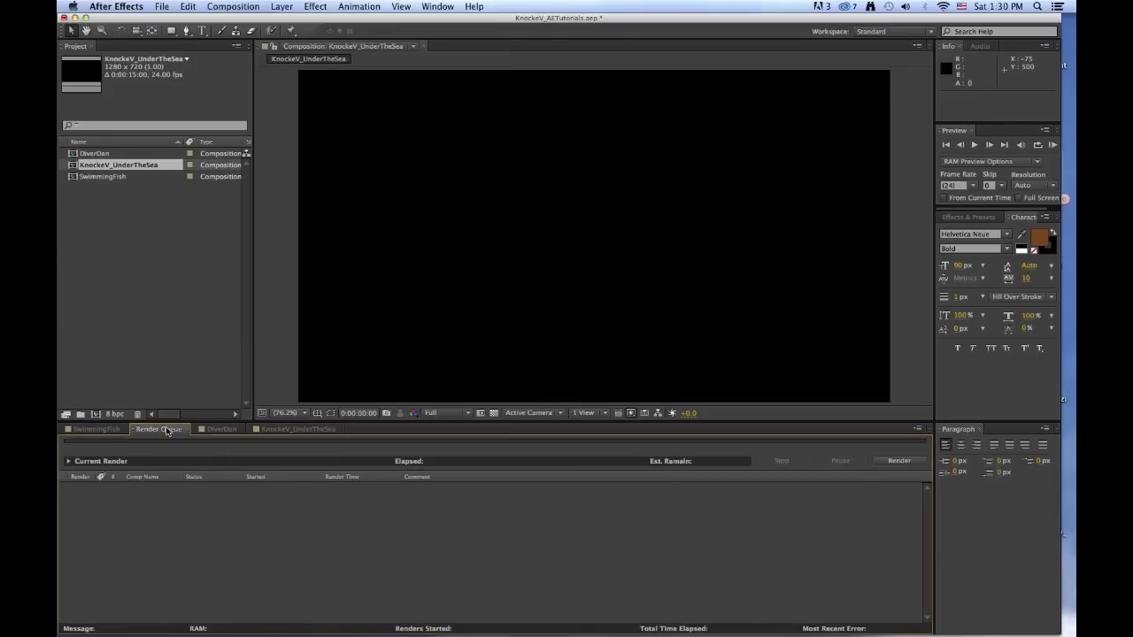
left_click(186, 429)
left_click(97, 429)
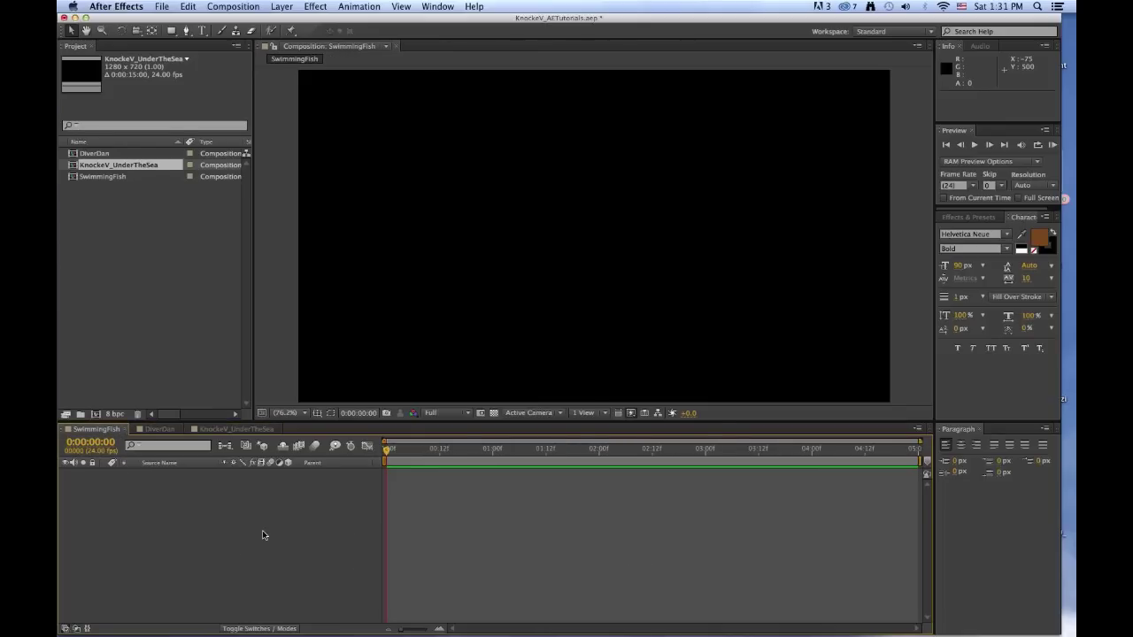
- Import bubbles.mp3 from the 03_Audio folder into the project
left_click(114, 212)
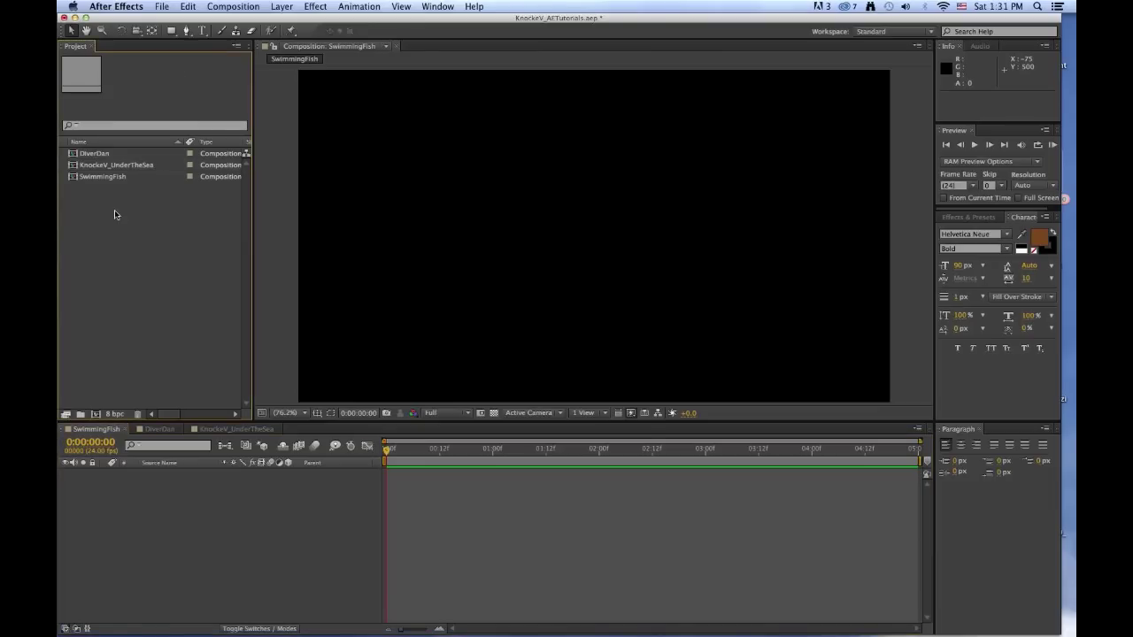
right_click(119, 281)
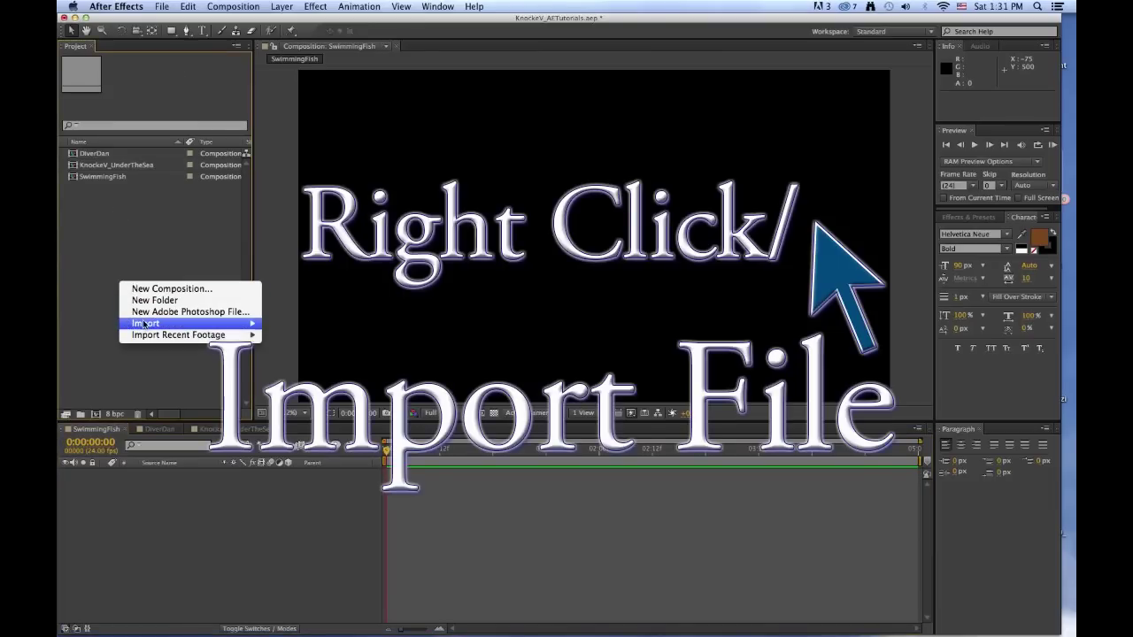
mouse_move(148, 325)
left_click(290, 327)
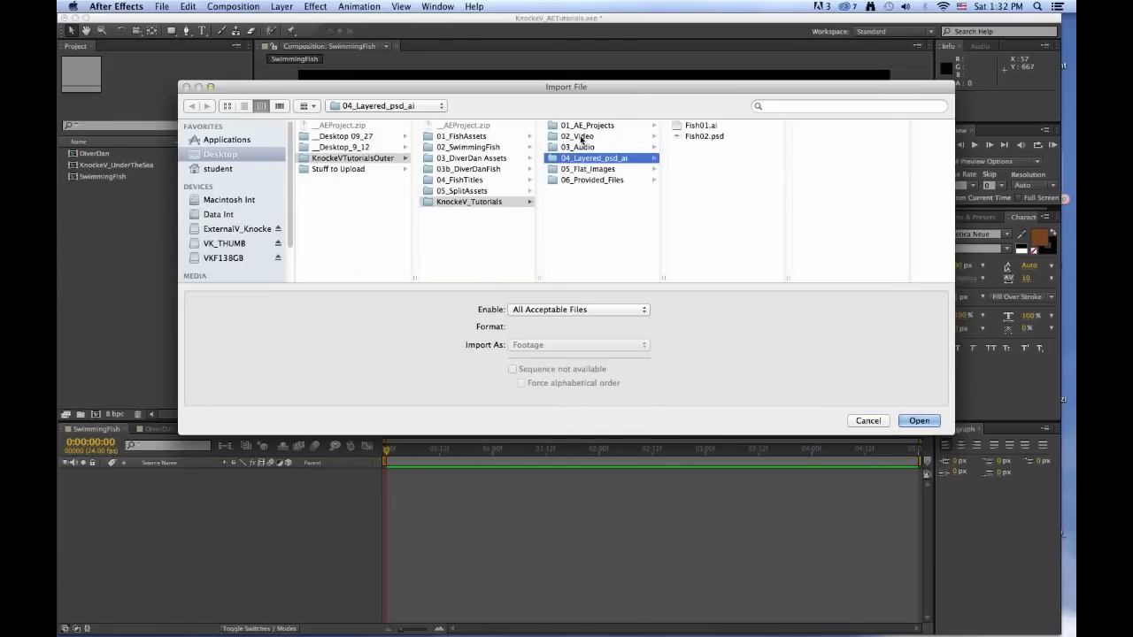
left_click(571, 136)
left_click(571, 147)
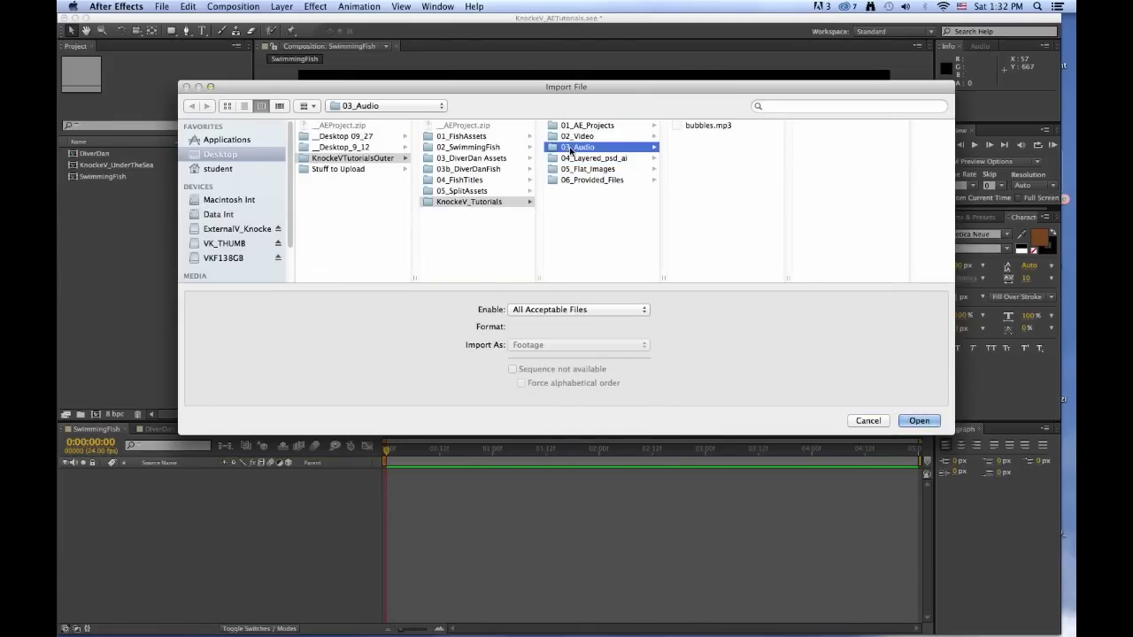
left_click(679, 124)
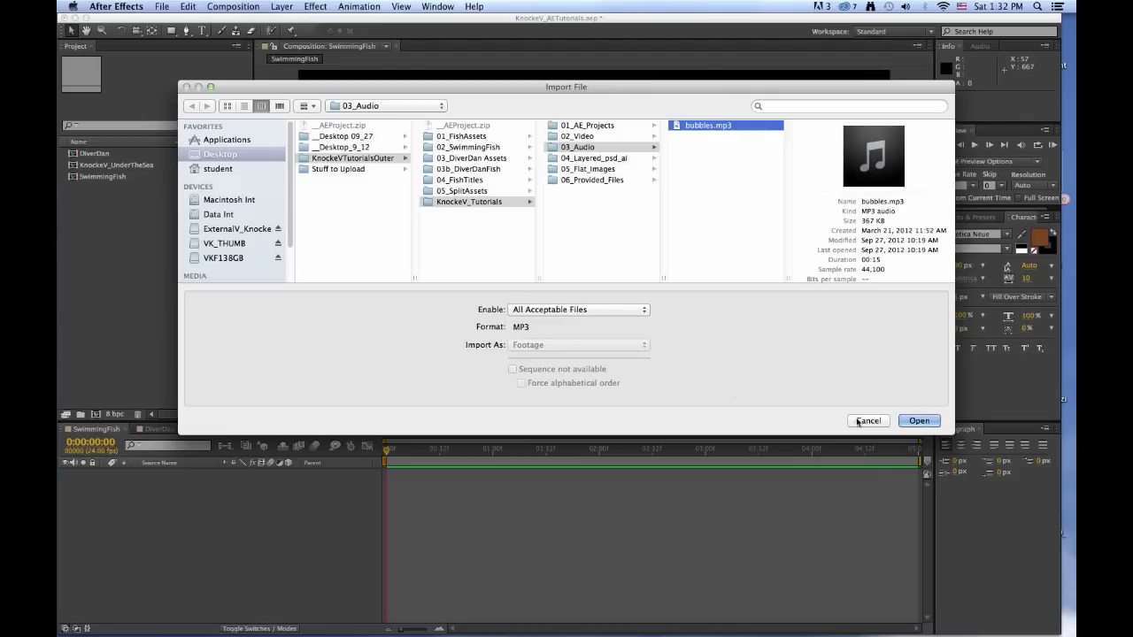
left_click(904, 421)
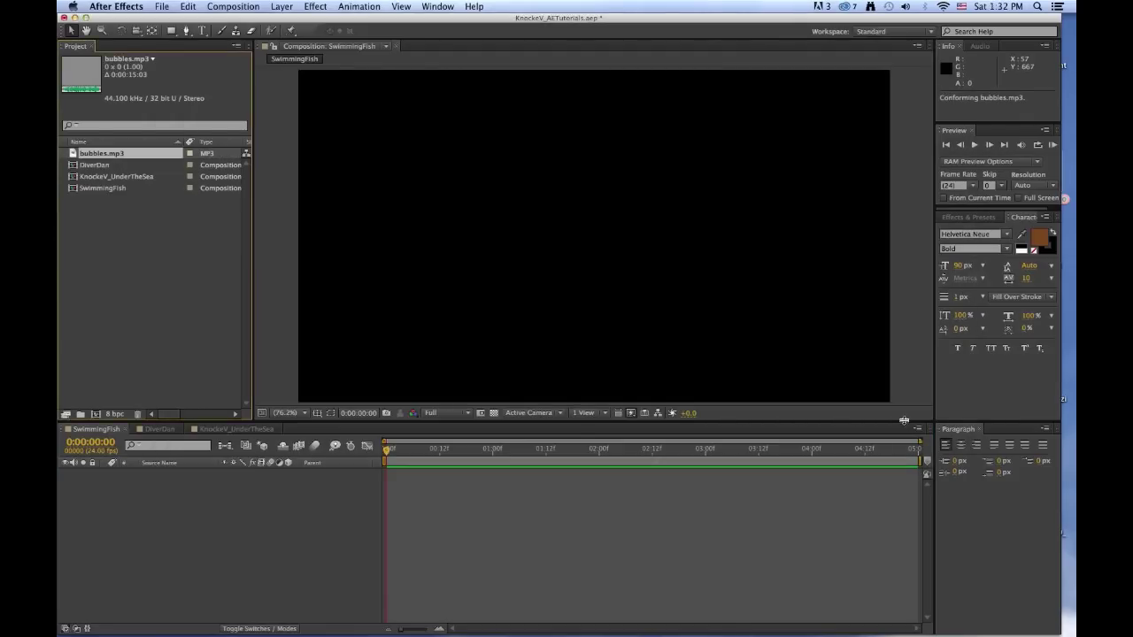
right_click(106, 257)
- Import Fish01.ai from 04_Layered_psd_ai as a composition retaining layer sizes
mouse_move(151, 297)
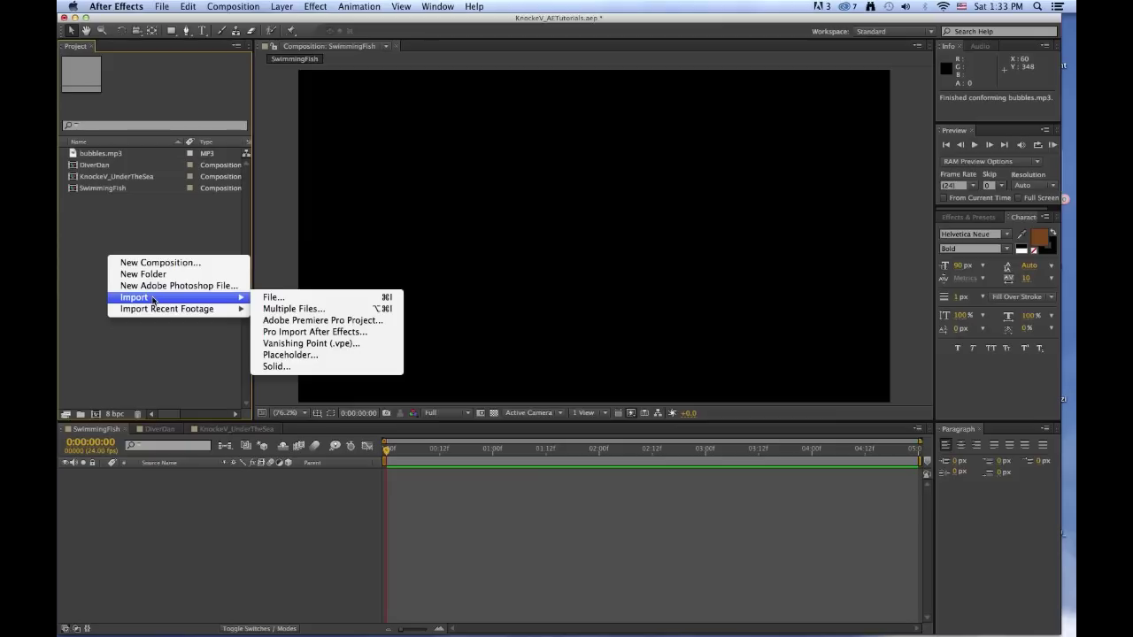
left_click(274, 297)
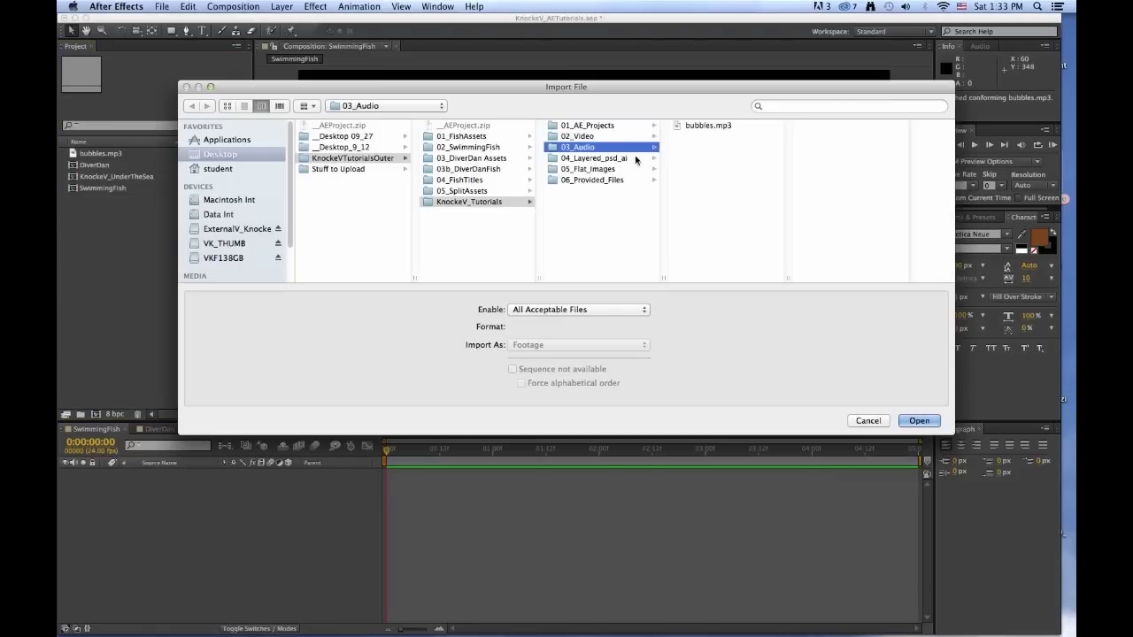
left_click(624, 159)
left_click(696, 126)
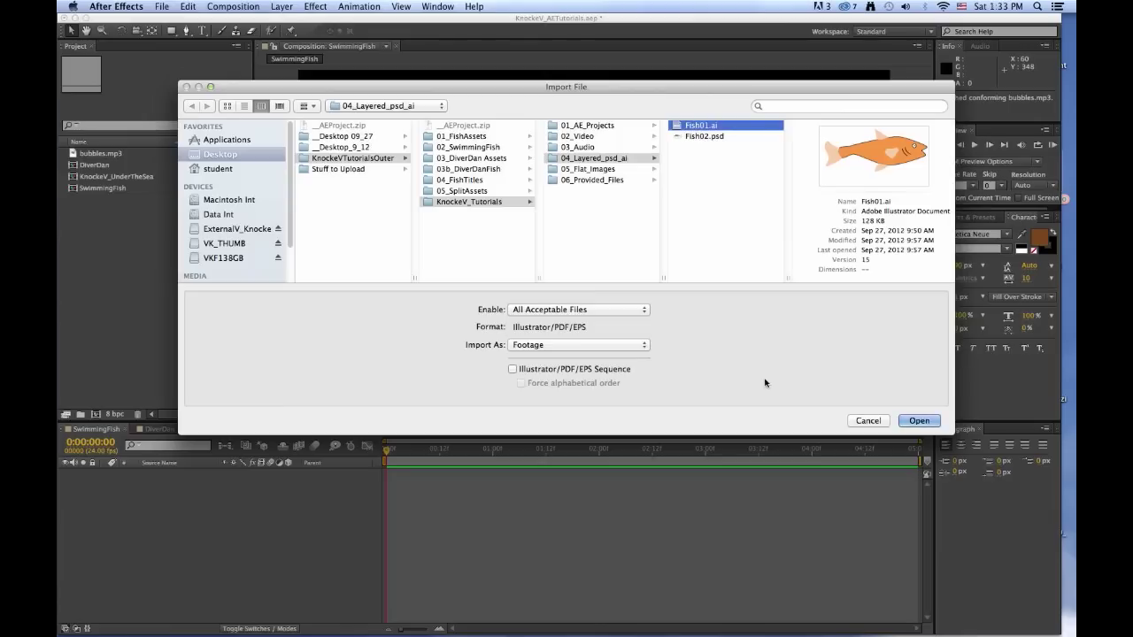
left_click(606, 346)
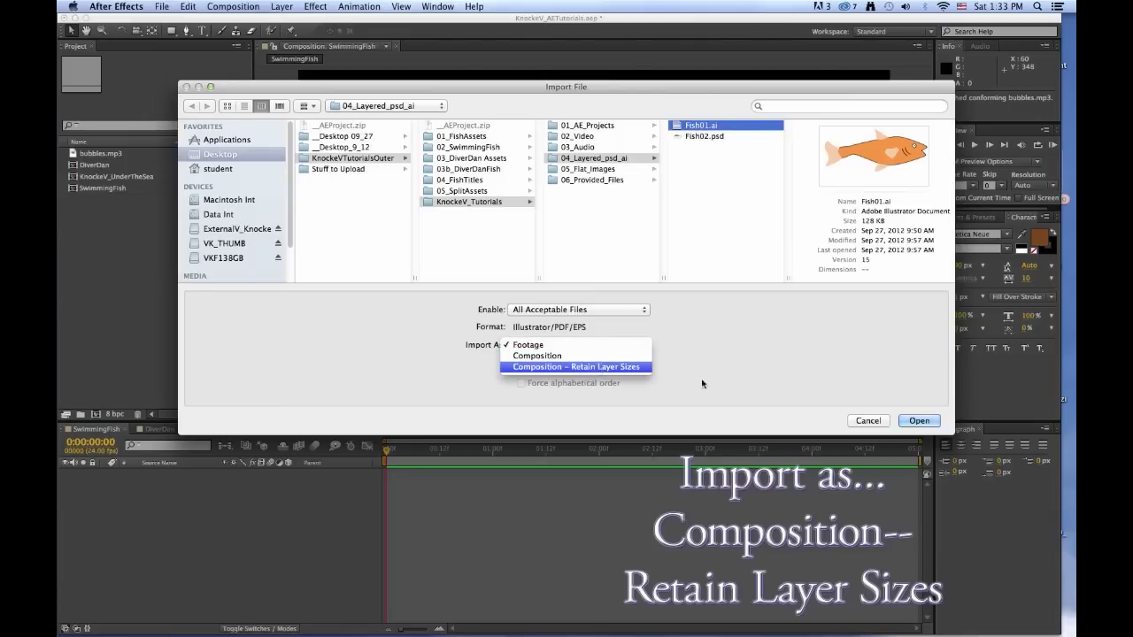
left_click(599, 366)
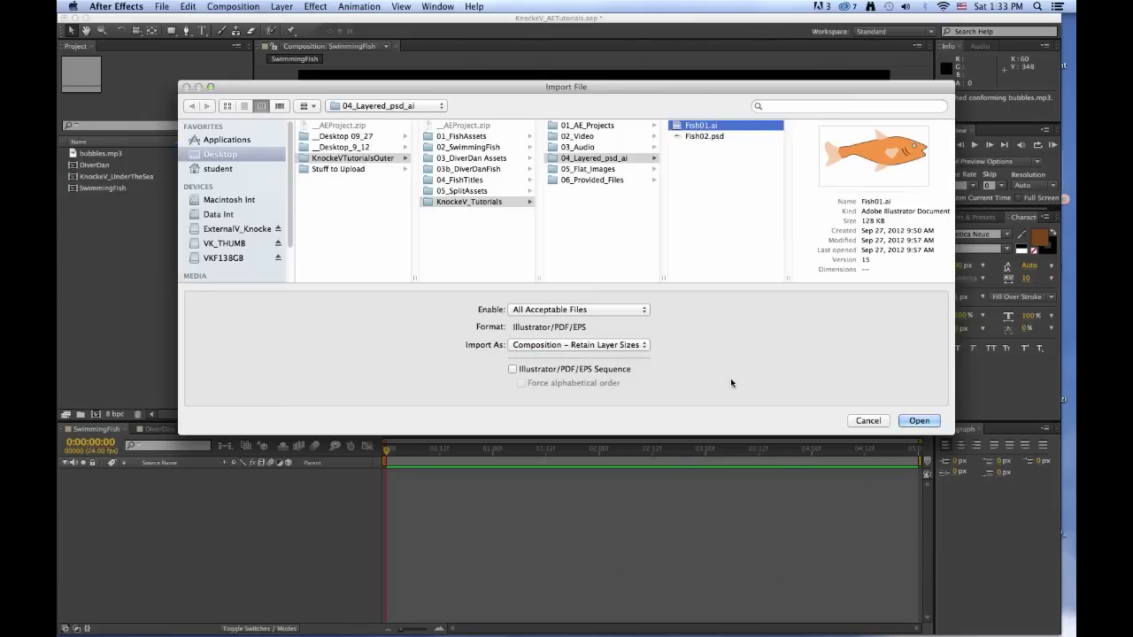
left_click(919, 419)
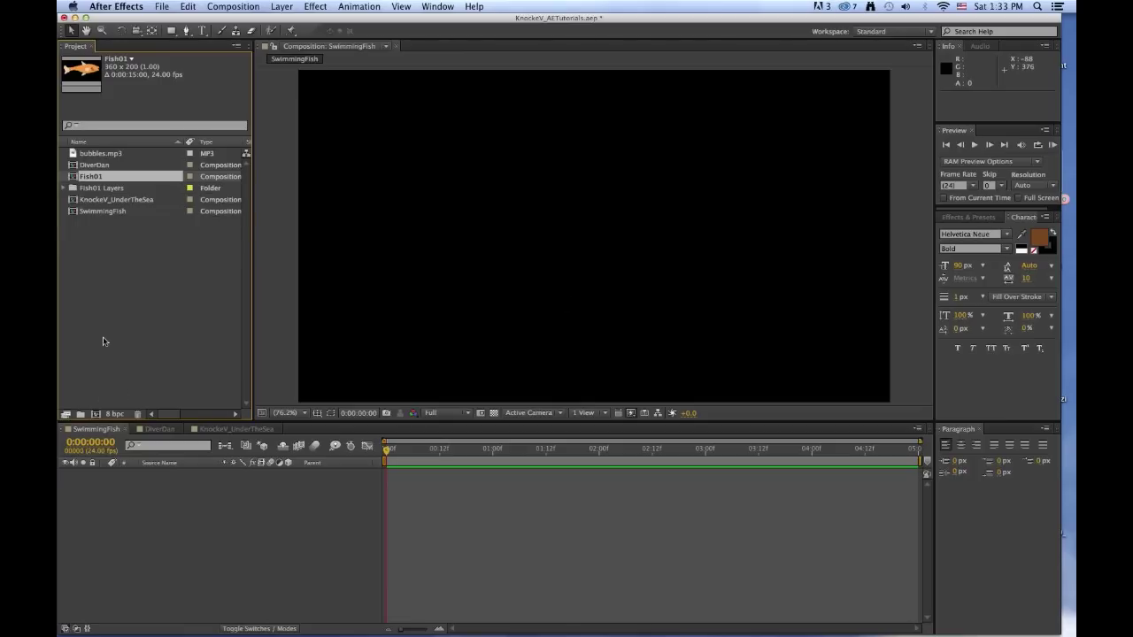
right_click(110, 310)
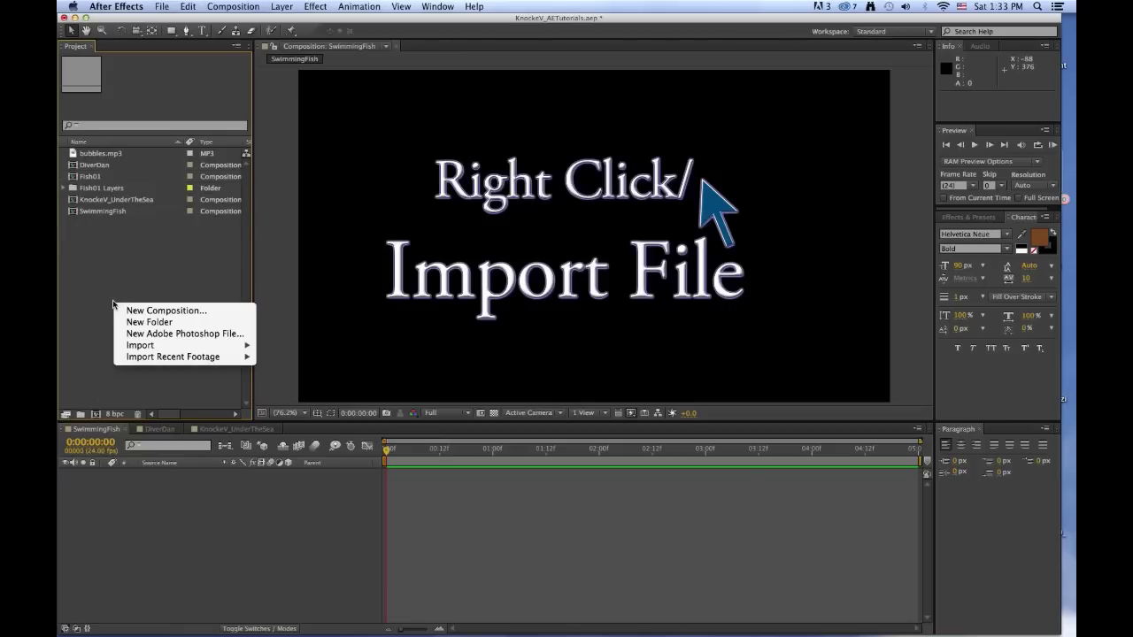
- Import Fish02.psd as a composition with retained layer sizes and editable layer styles
mouse_move(146, 345)
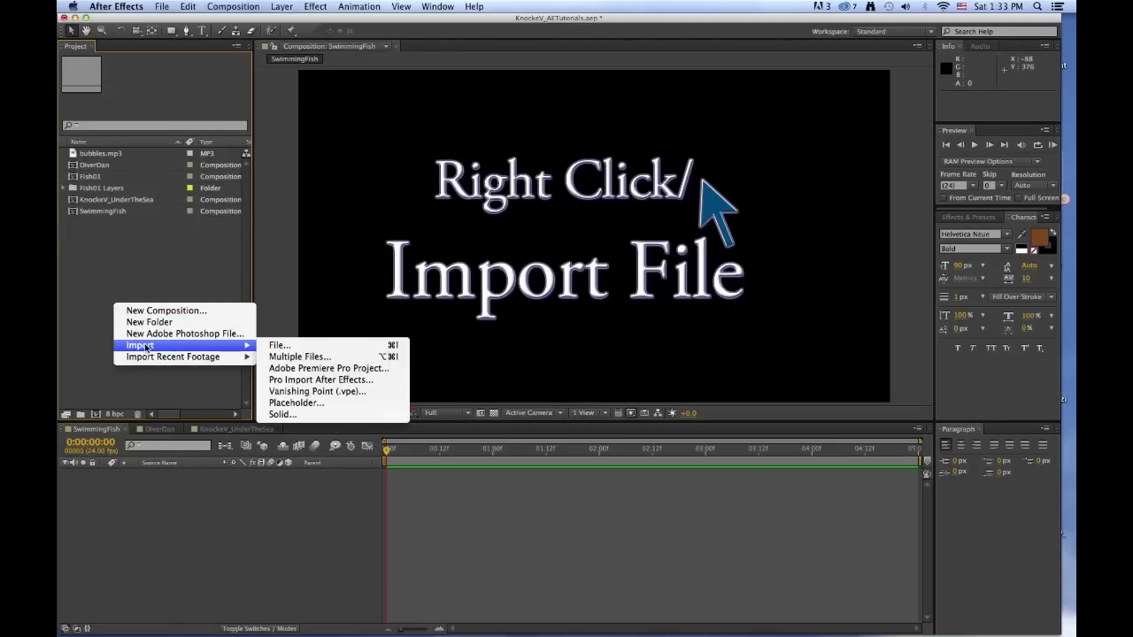
left_click(277, 347)
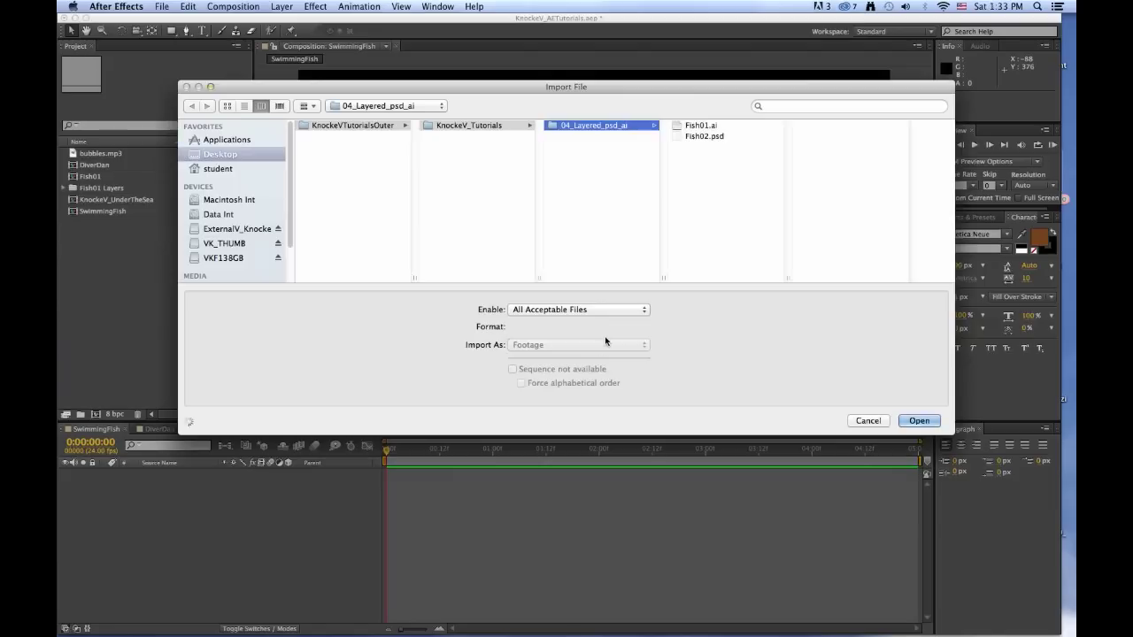
left_click(699, 136)
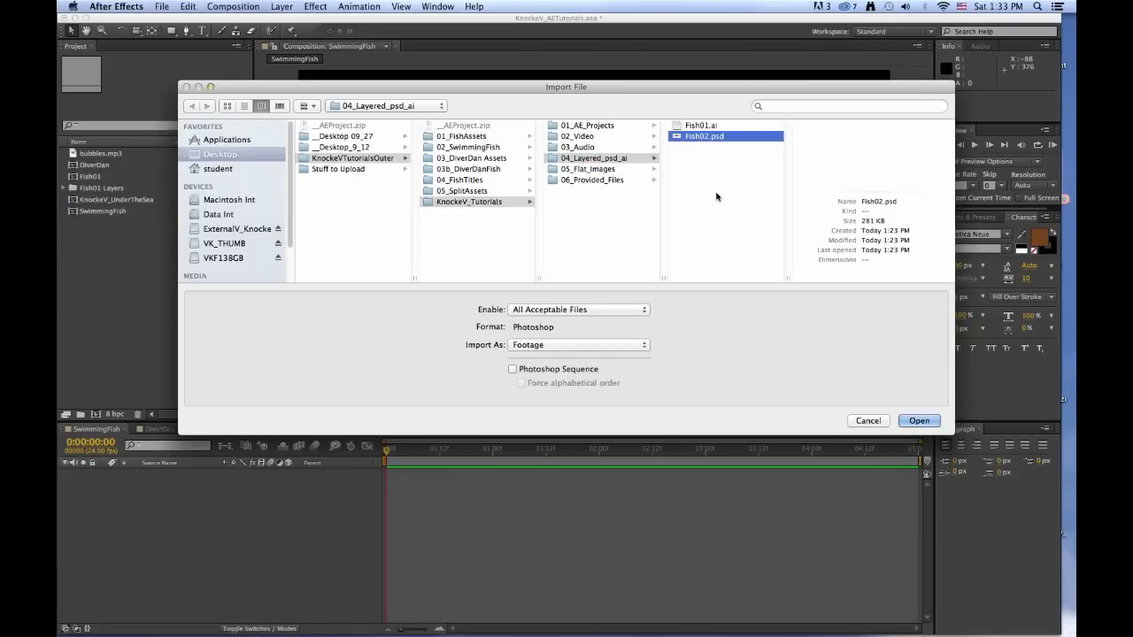
left_click(540, 345)
left_click(560, 367)
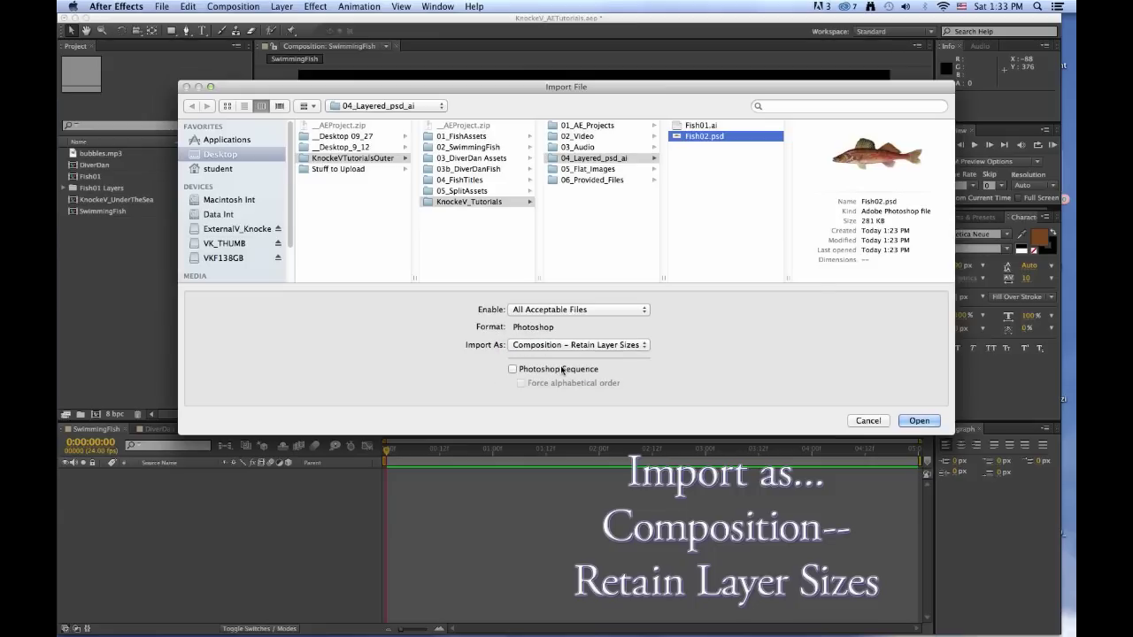
left_click(923, 421)
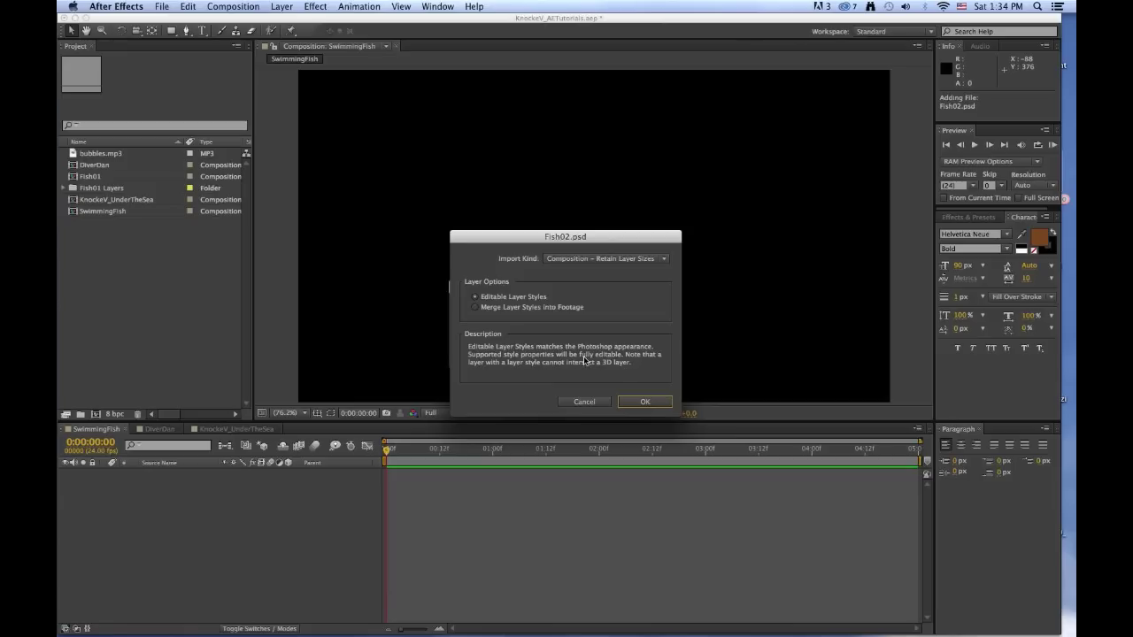
left_click(649, 403)
- Import Ocean720.jpg from 05_Flat_Images as plain footage
right_click(150, 312)
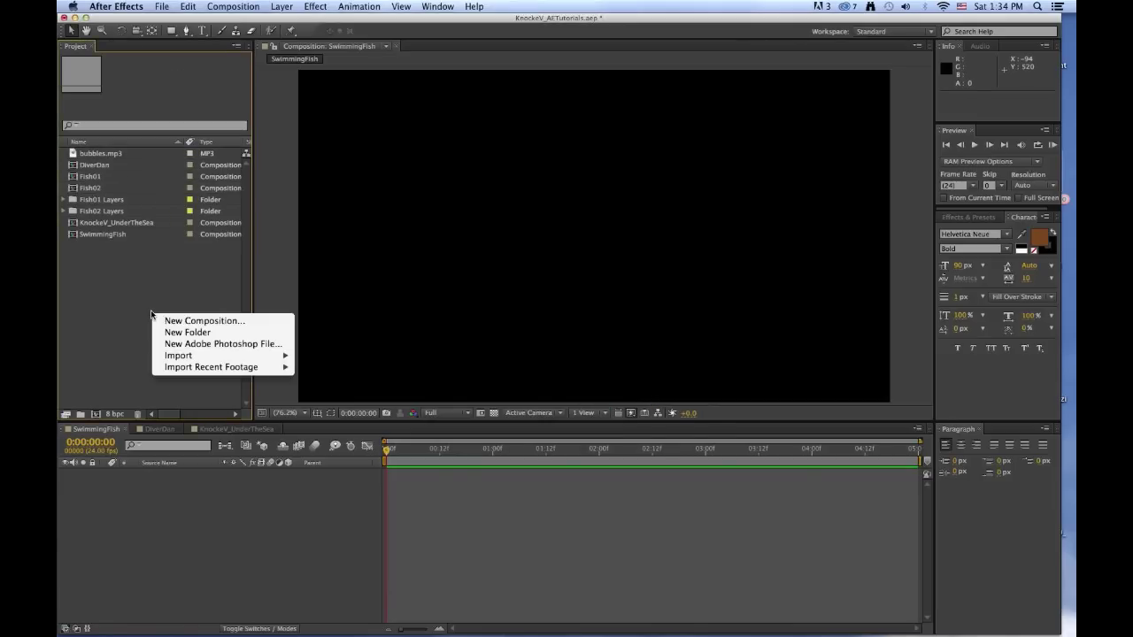
mouse_move(196, 356)
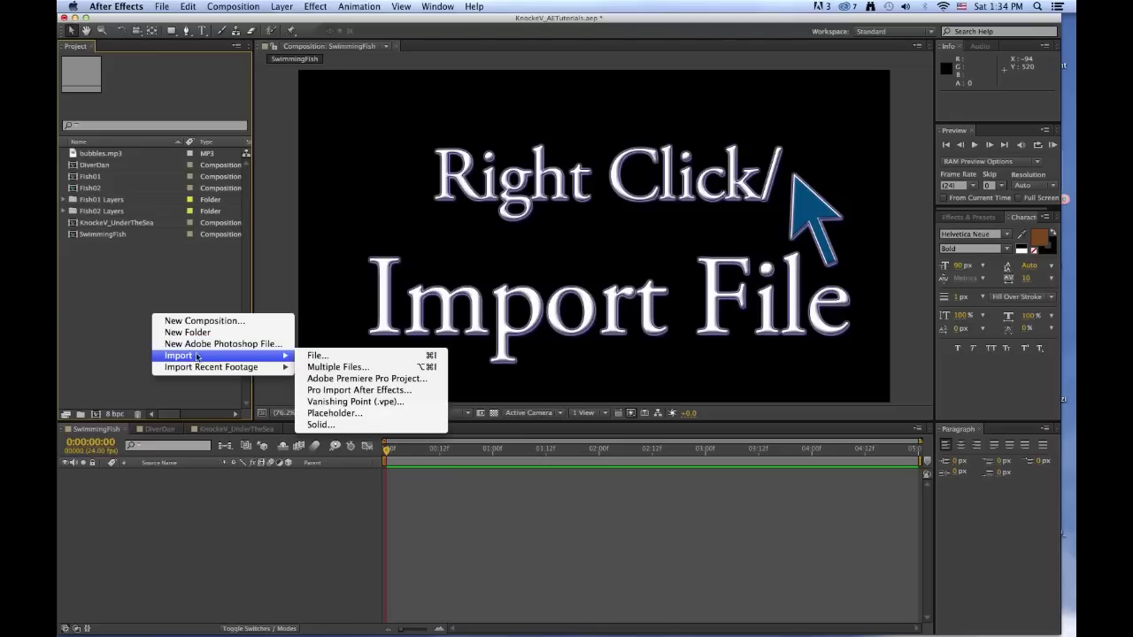
left_click(327, 356)
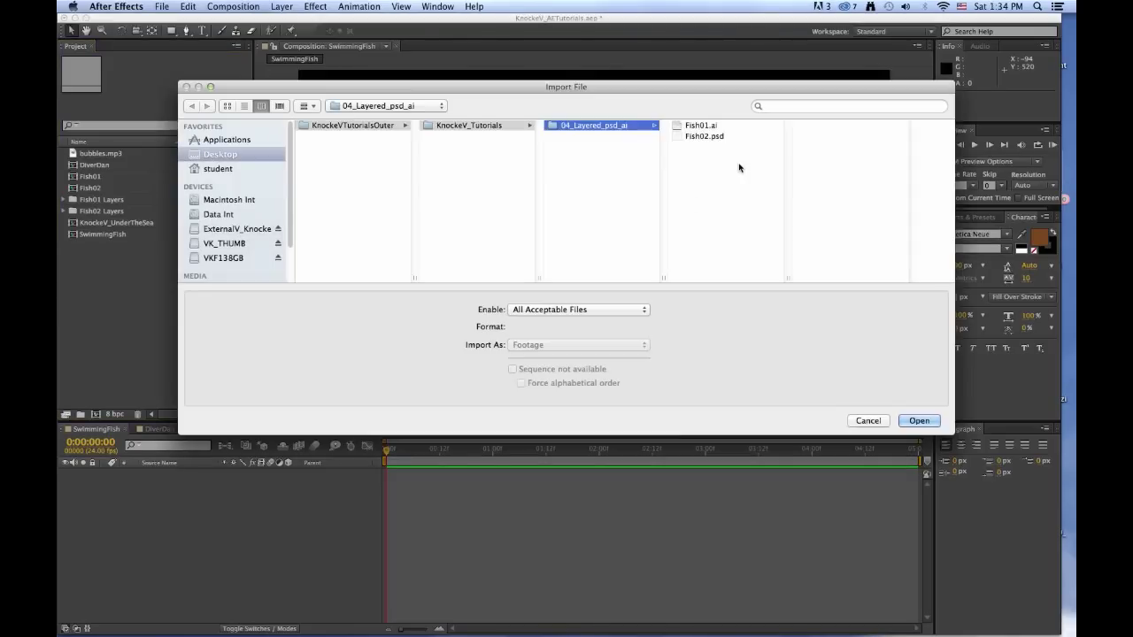
left_click(608, 170)
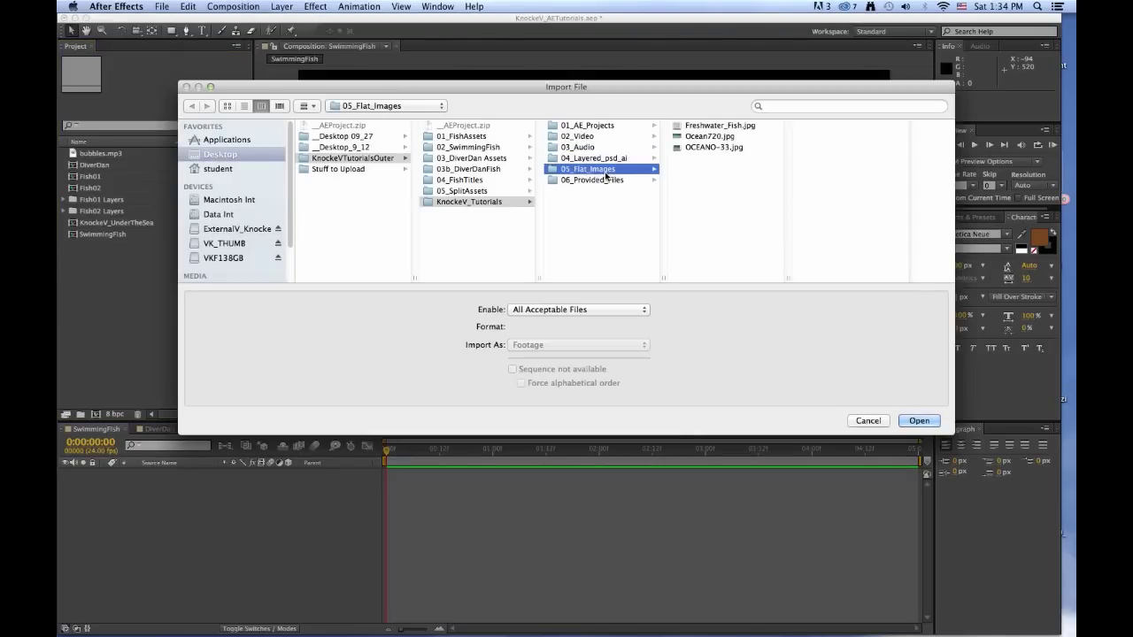
left_click(701, 135)
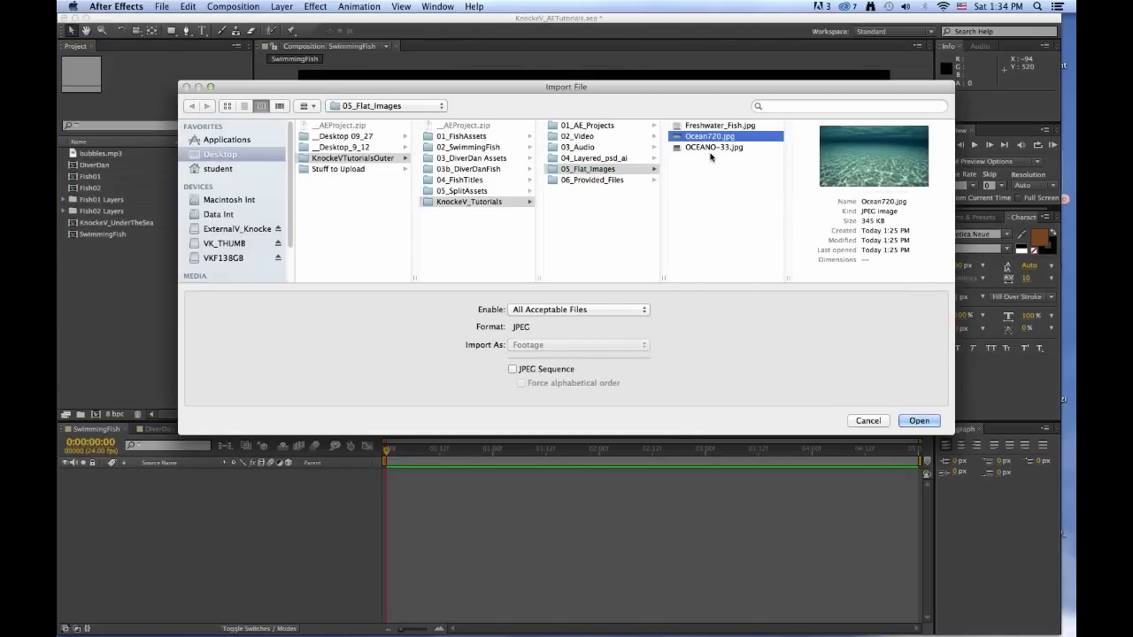
left_click(919, 421)
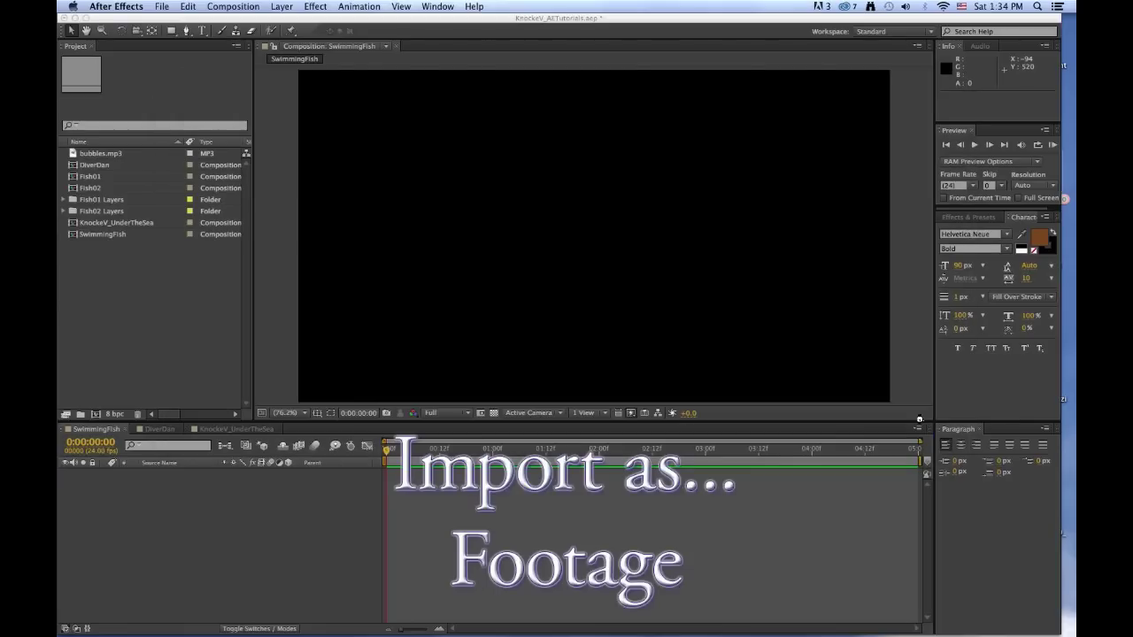
left_click(149, 322)
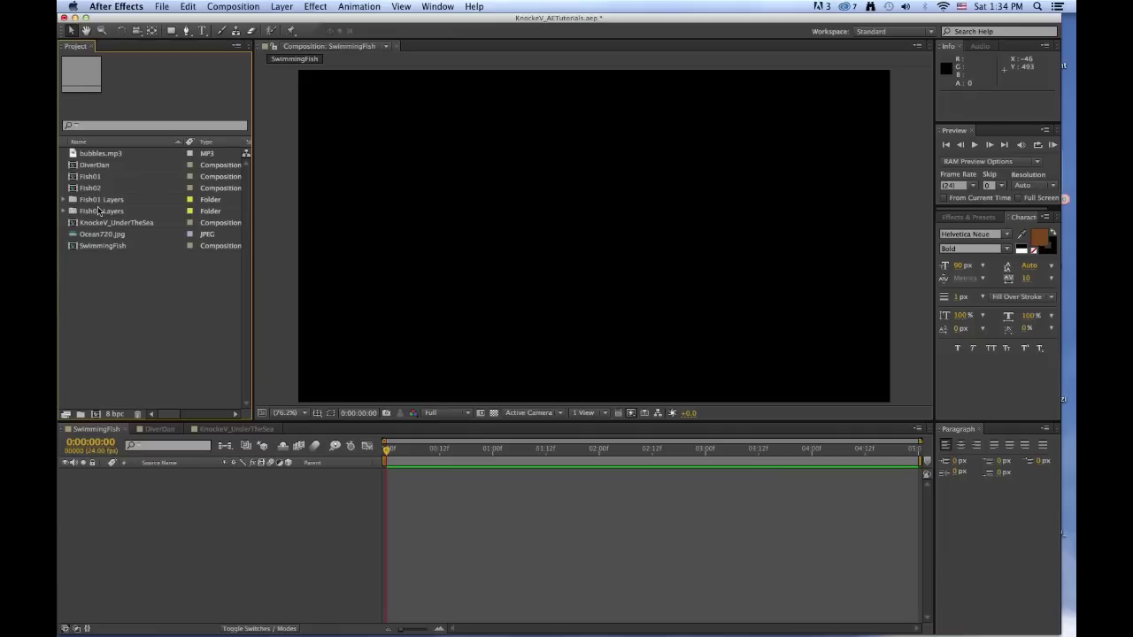
left_click(71, 201)
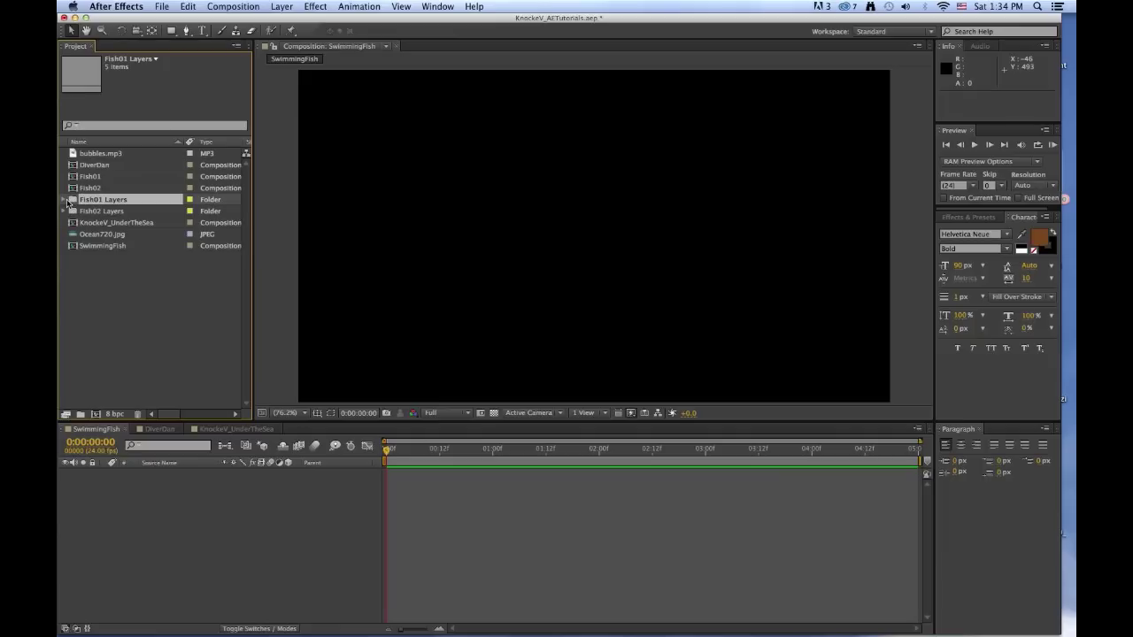
left_click(62, 198)
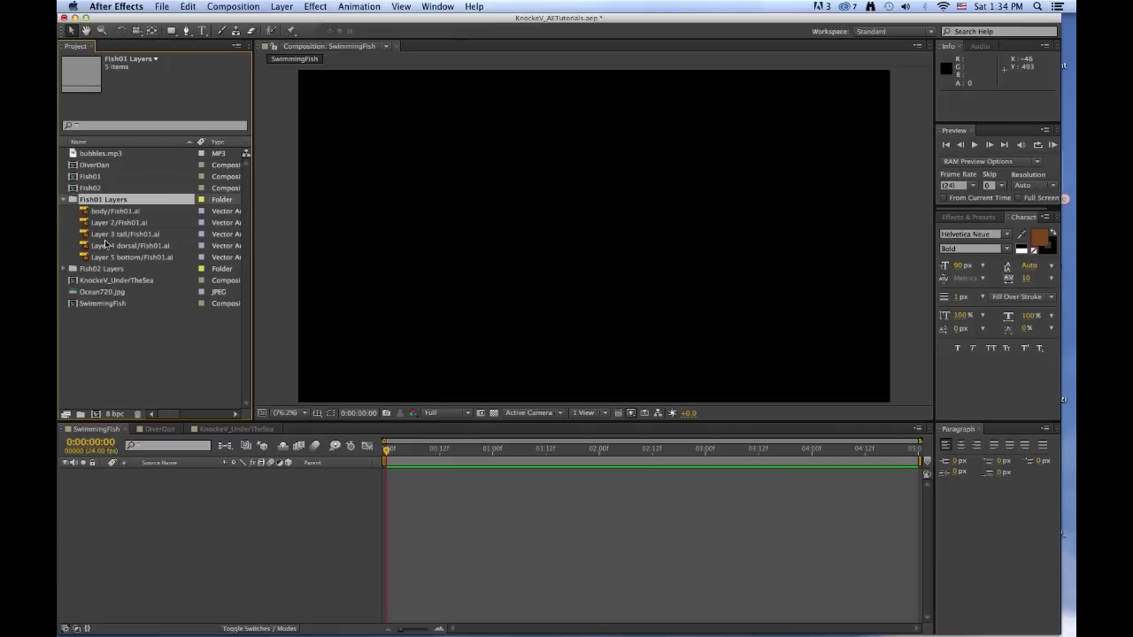
left_click(63, 269)
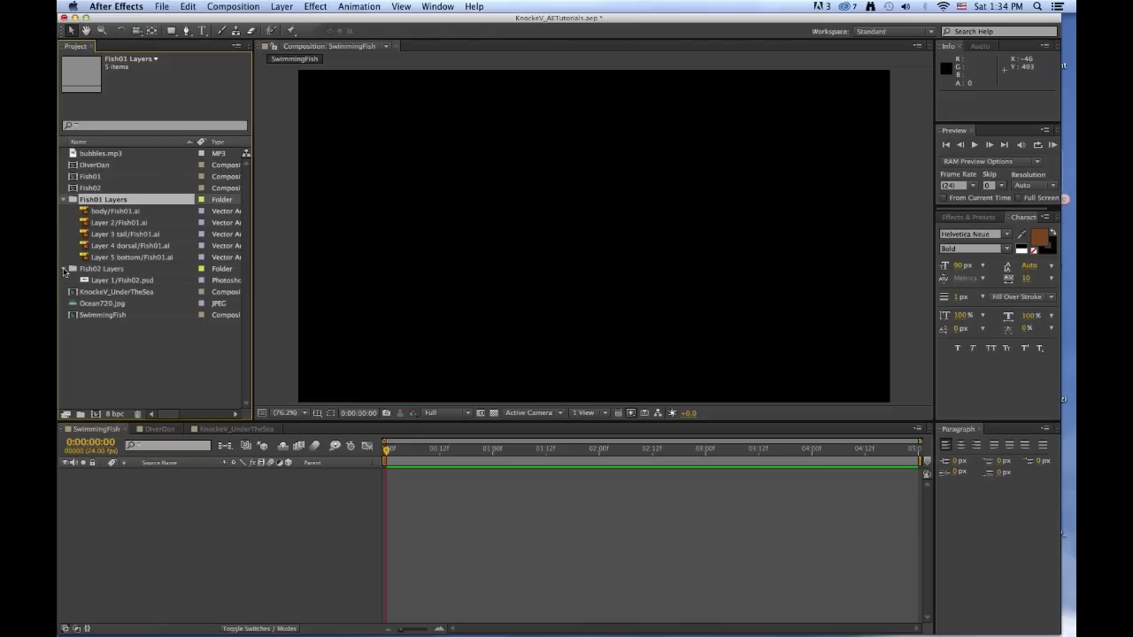
left_click(63, 269)
left_click(62, 199)
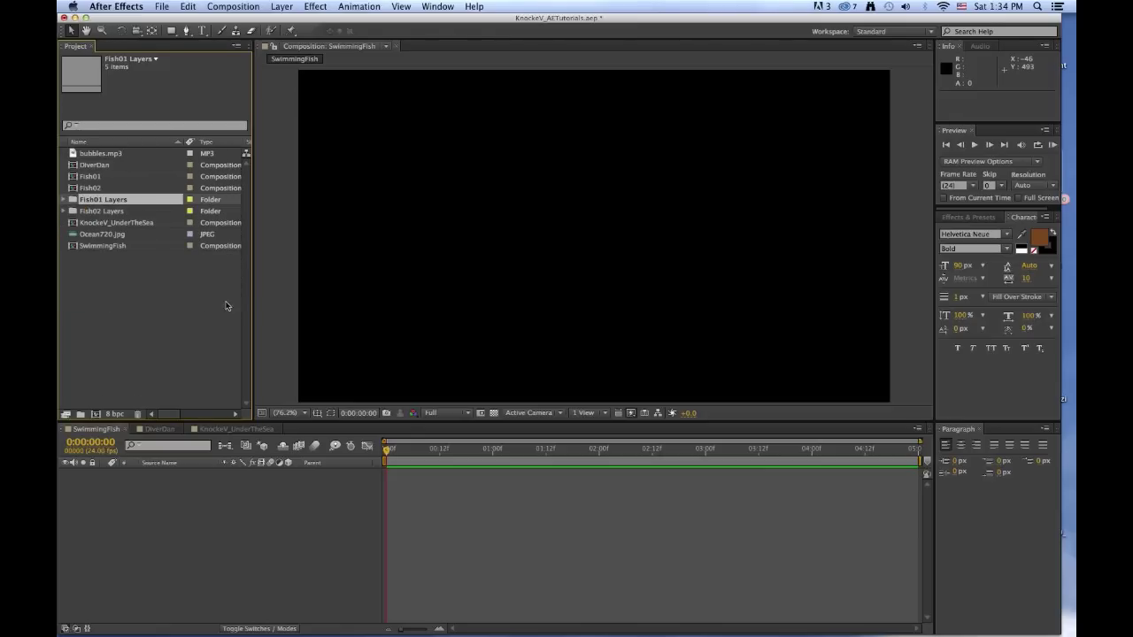
- Add Fish01, Fish02 and Ocean720.jpg as SwimmingFish layers, ocean at the bottom, and save
left_click(170, 312)
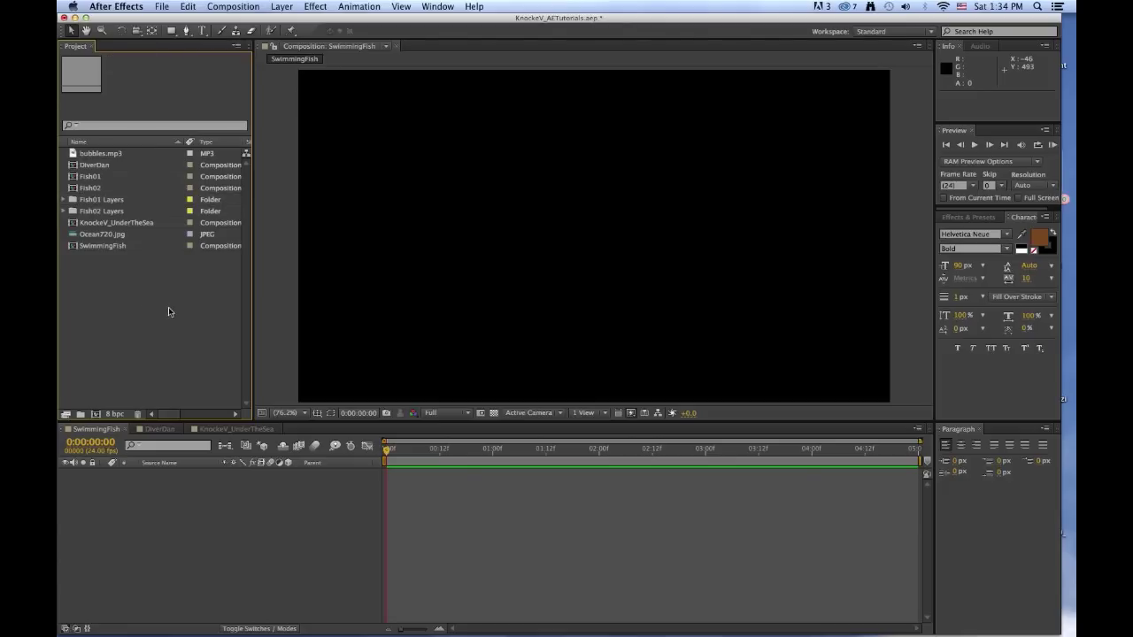
left_click_drag(78, 177, 143, 554)
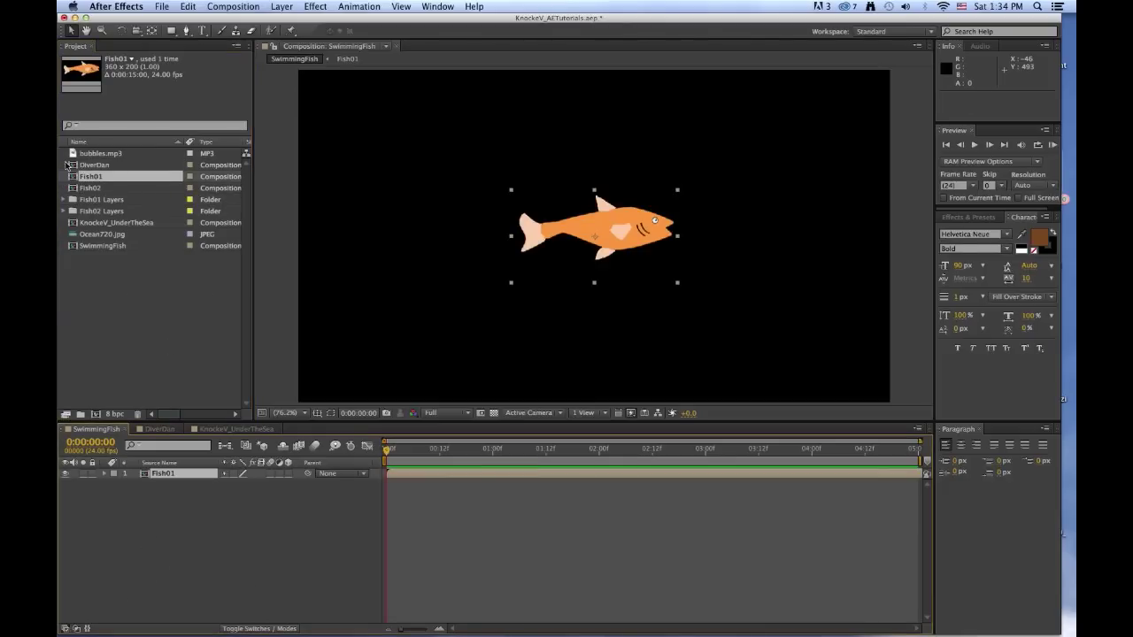
left_click_drag(73, 189, 162, 589)
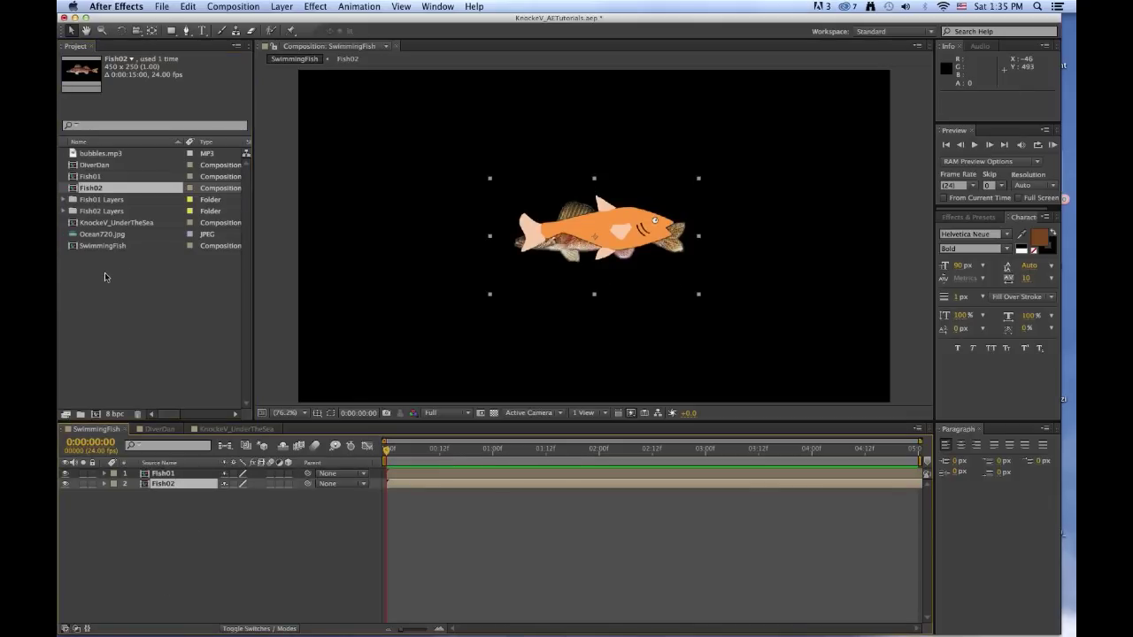
left_click_drag(91, 239, 129, 516)
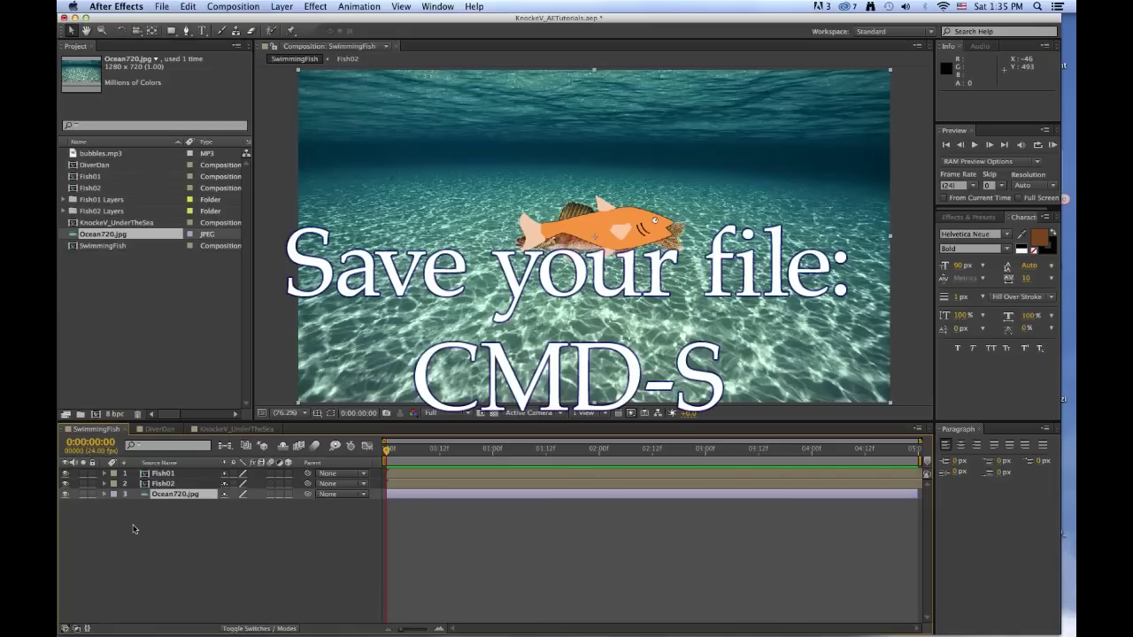
key("super+s")
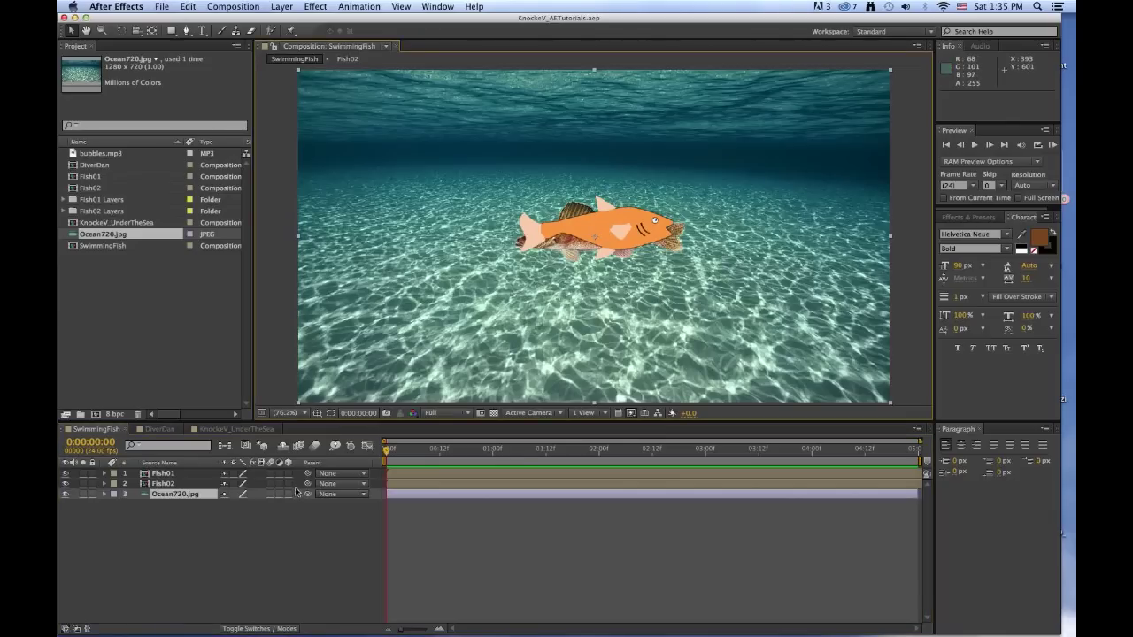
- Lock Fish02, set Fish01's Position to 175, 200, and save the project
left_click(219, 474)
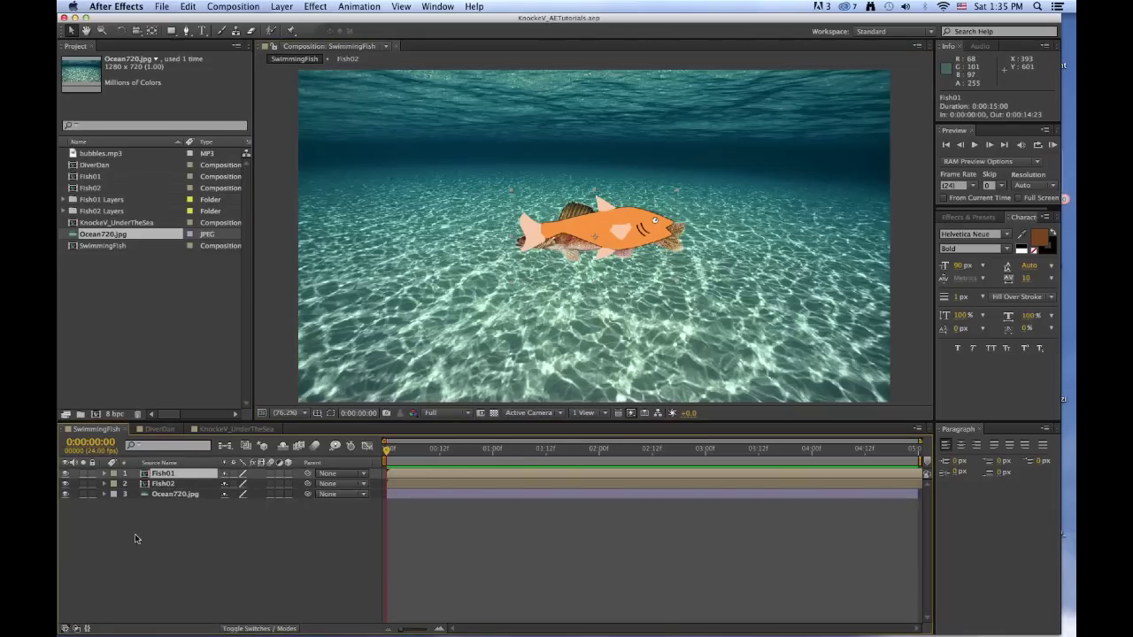
left_click(92, 483)
key("p")
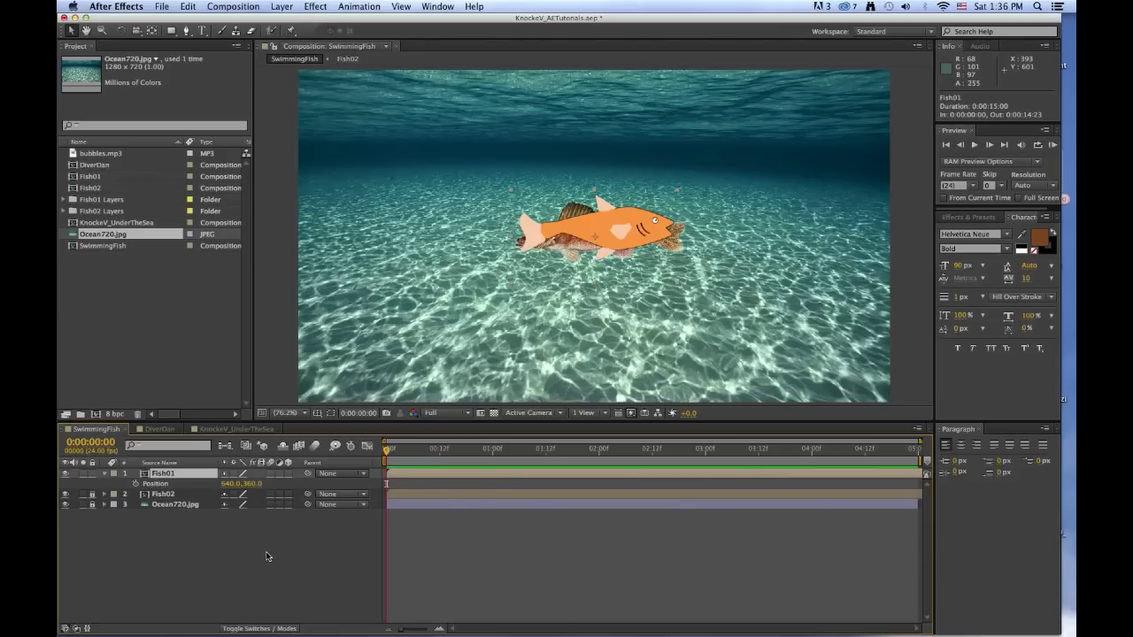
type("640")
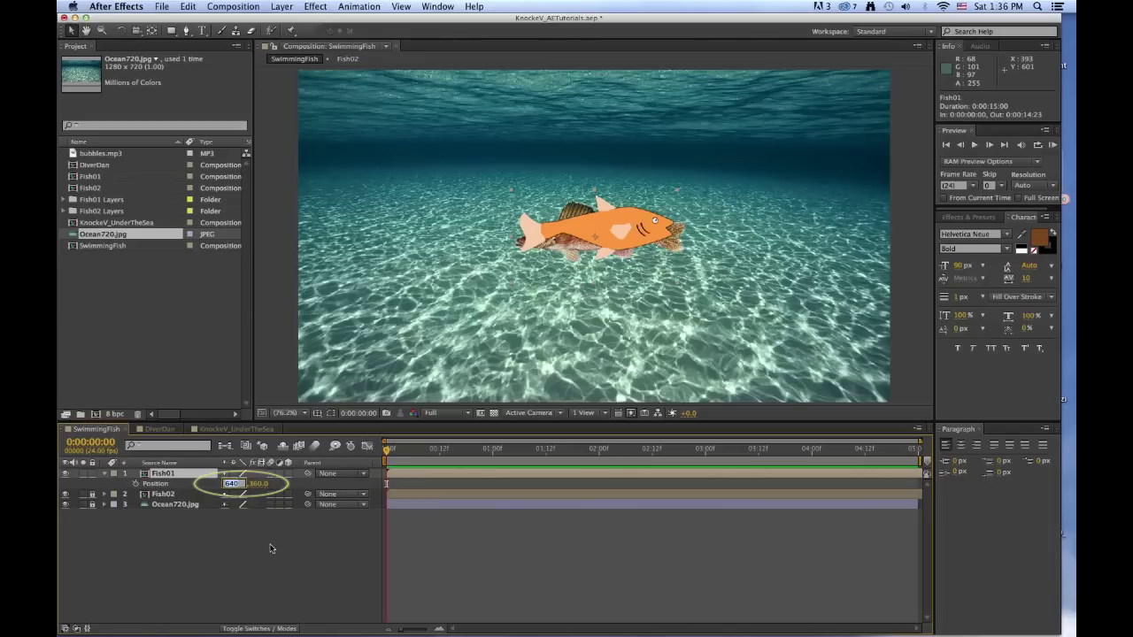
type("172")
key("Tab")
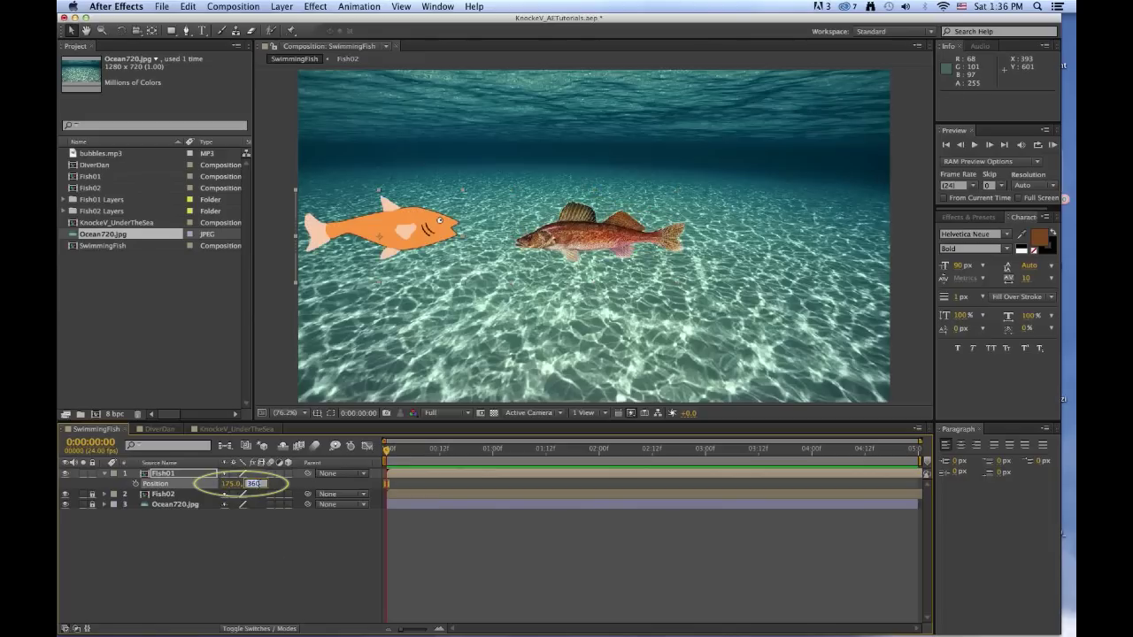
type("200")
key("Return")
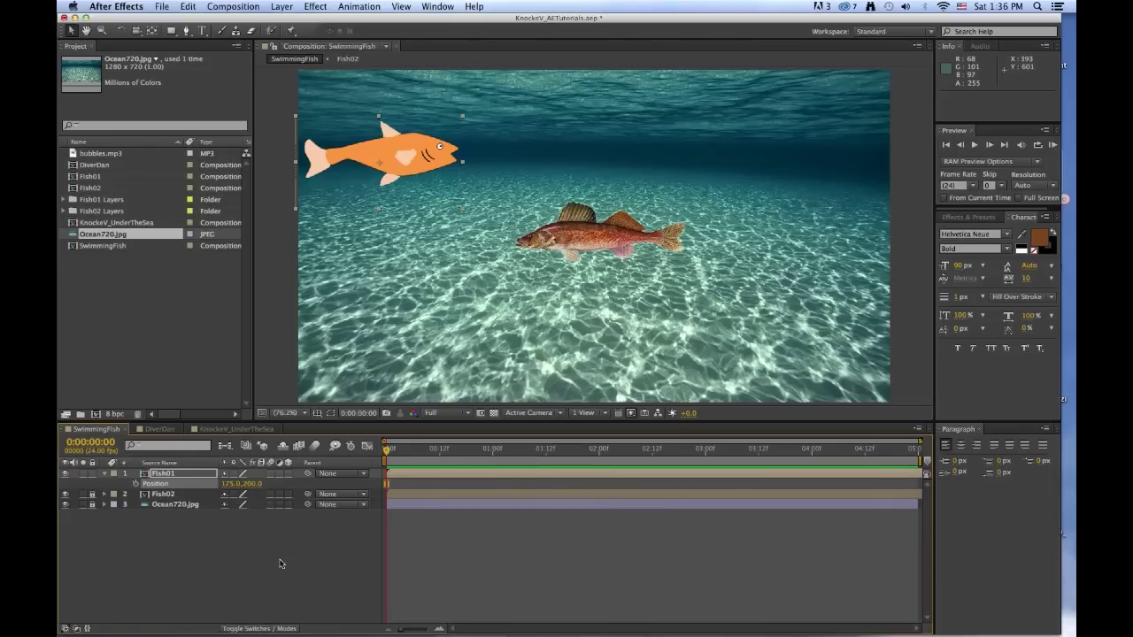
key("super+s")
- Keyframe Fish01's starting Position at time zero and move the current time to 0:00:02:12
left_click(135, 484)
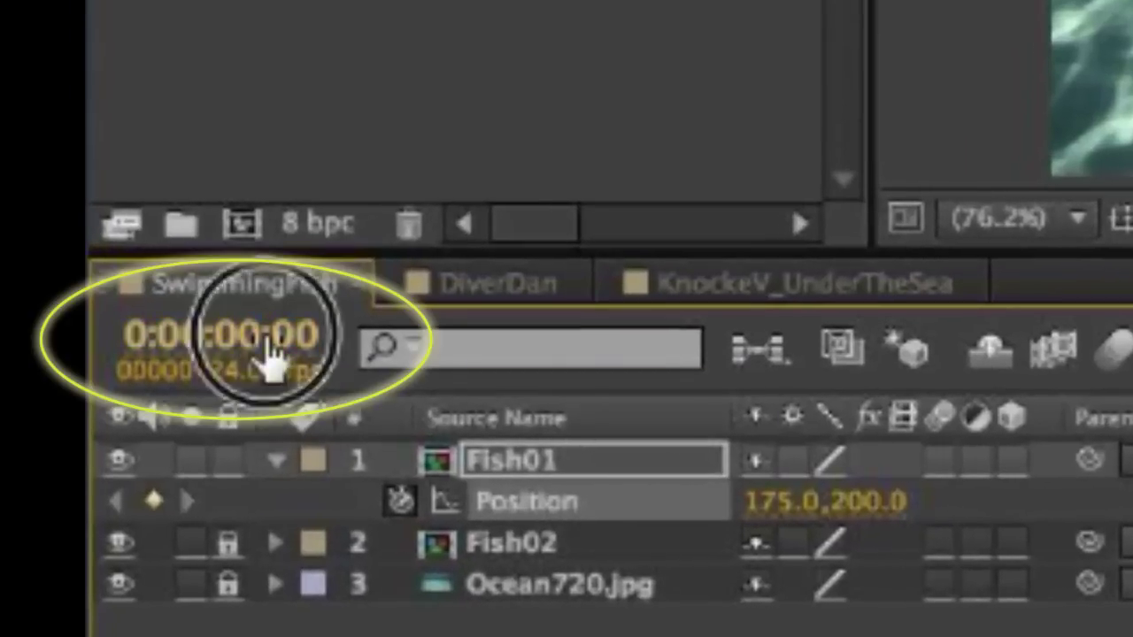
left_click(270, 349)
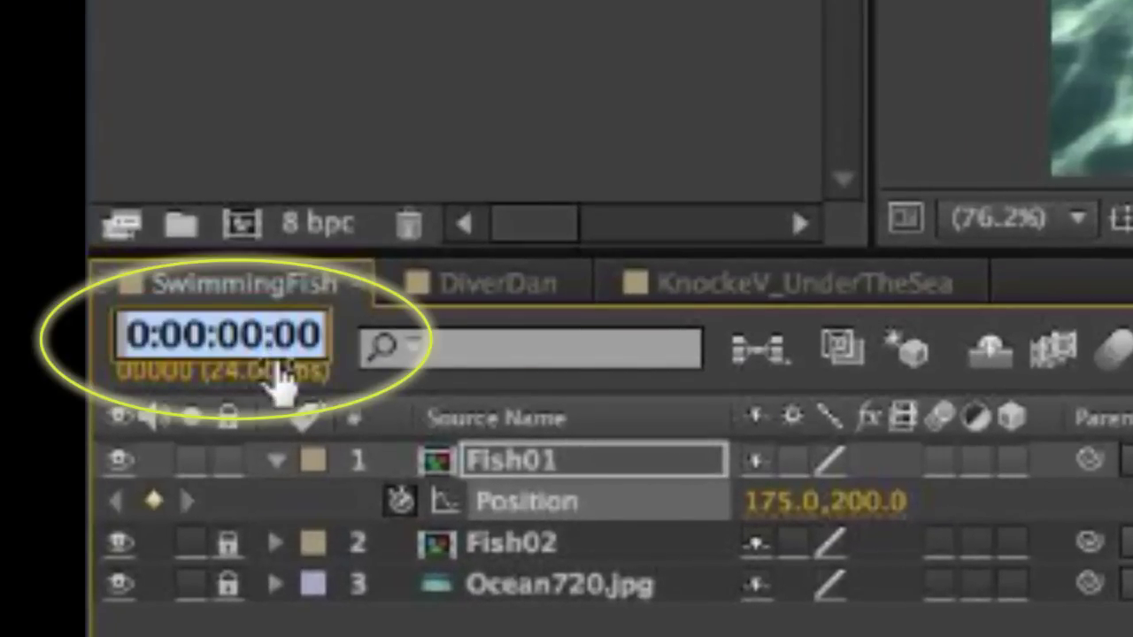
left_click(239, 334)
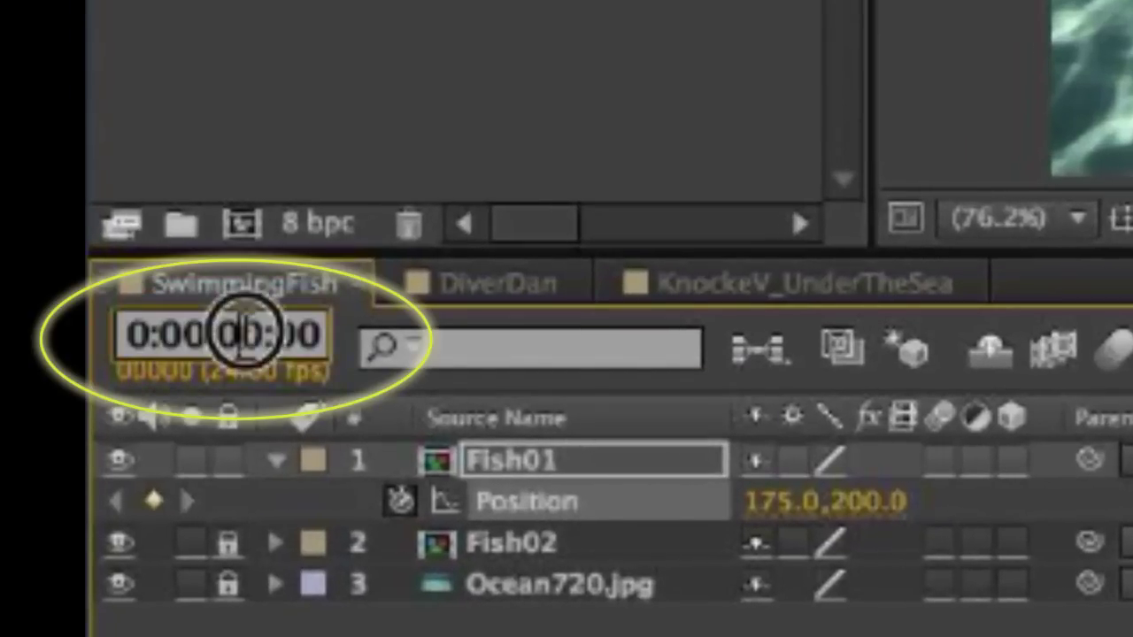
left_click_drag(242, 334, 336, 363)
type("02")
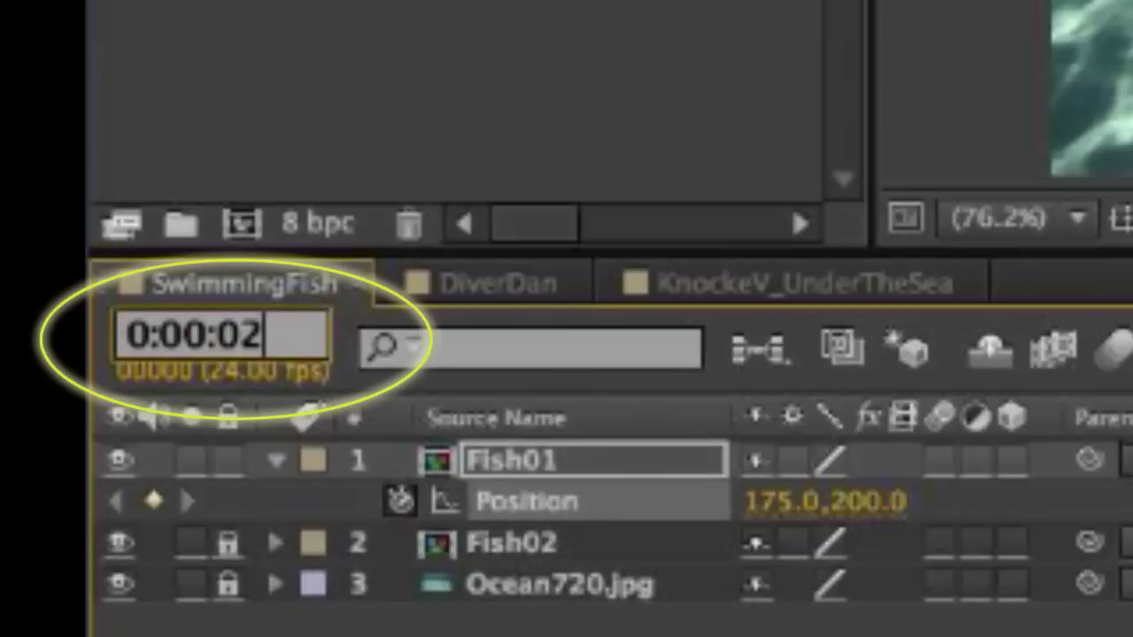
type(":12")
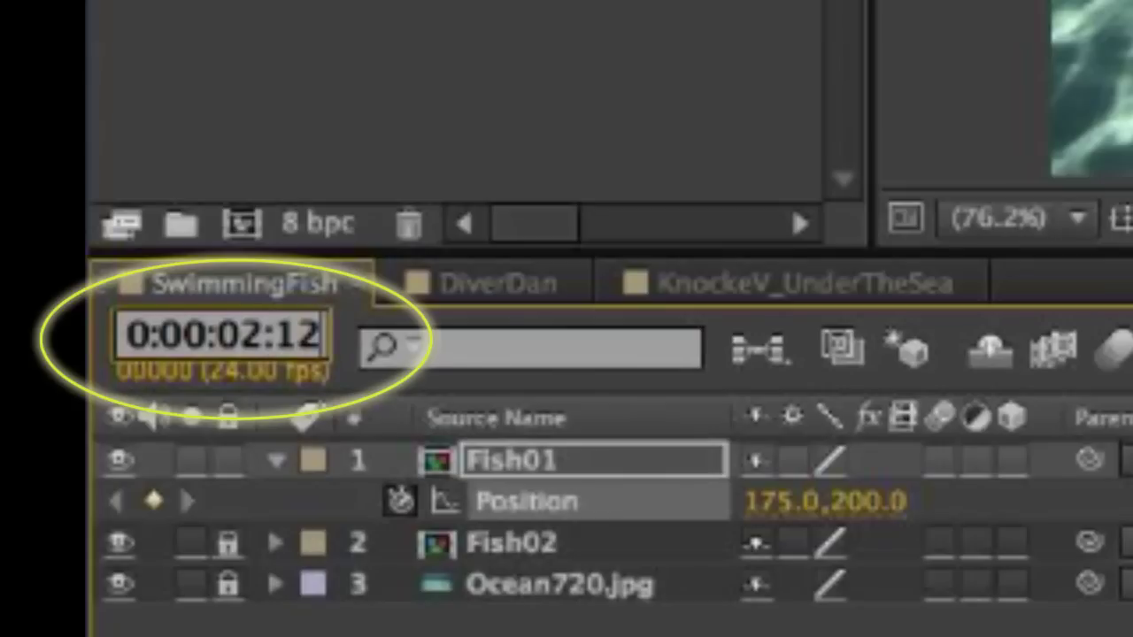
key("Return")
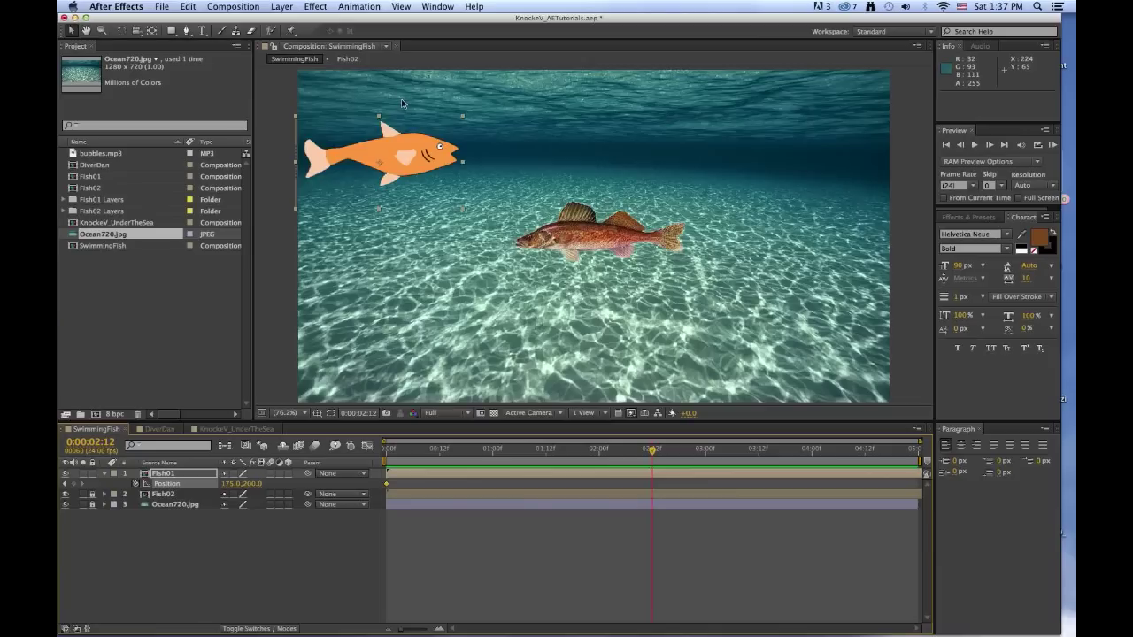
- Drag Fish01 to the right at 0:00:02:12, then back to the top left at the timeline's end
left_click_drag(392, 155, 788, 154)
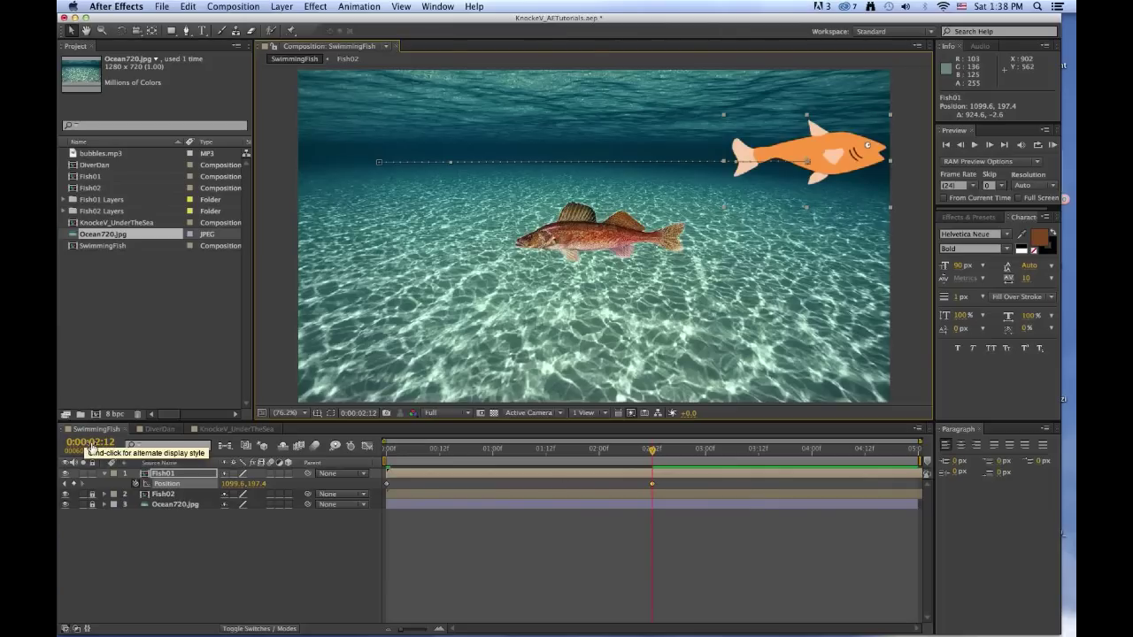
left_click_drag(91, 446, 184, 447)
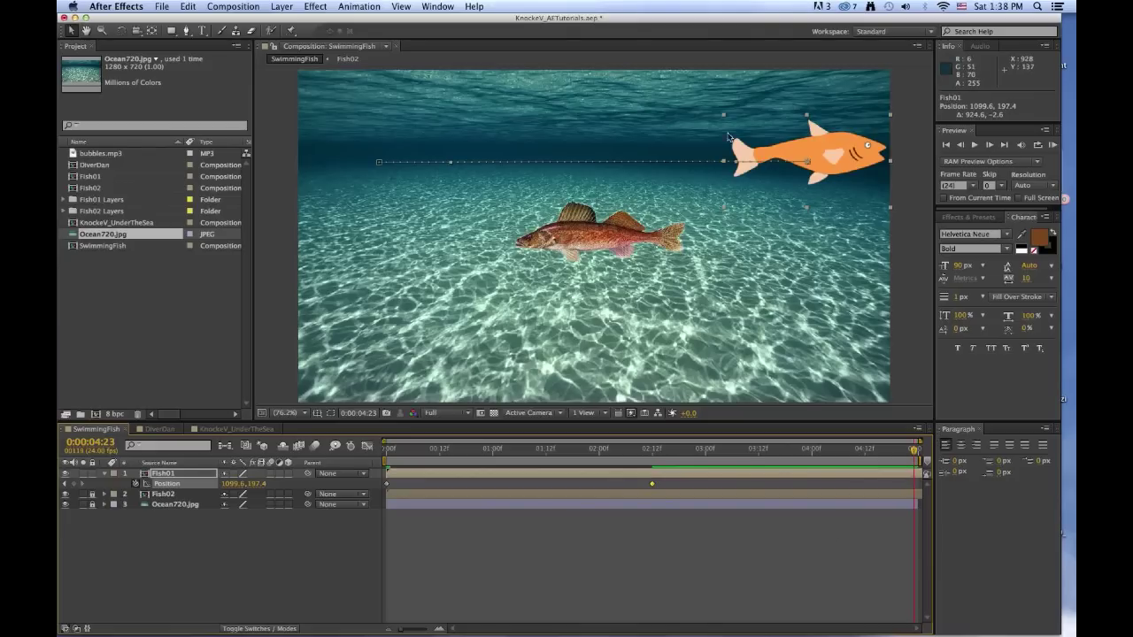
left_click_drag(809, 150, 400, 145)
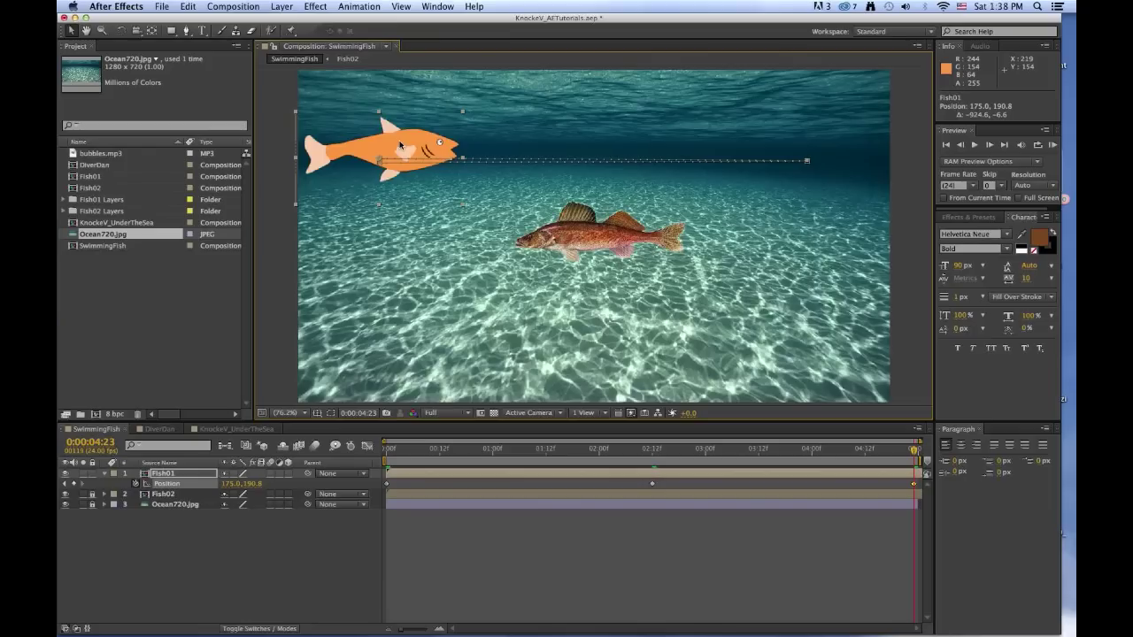
- Preview the fish's swim and return the current time to 0
key("space")
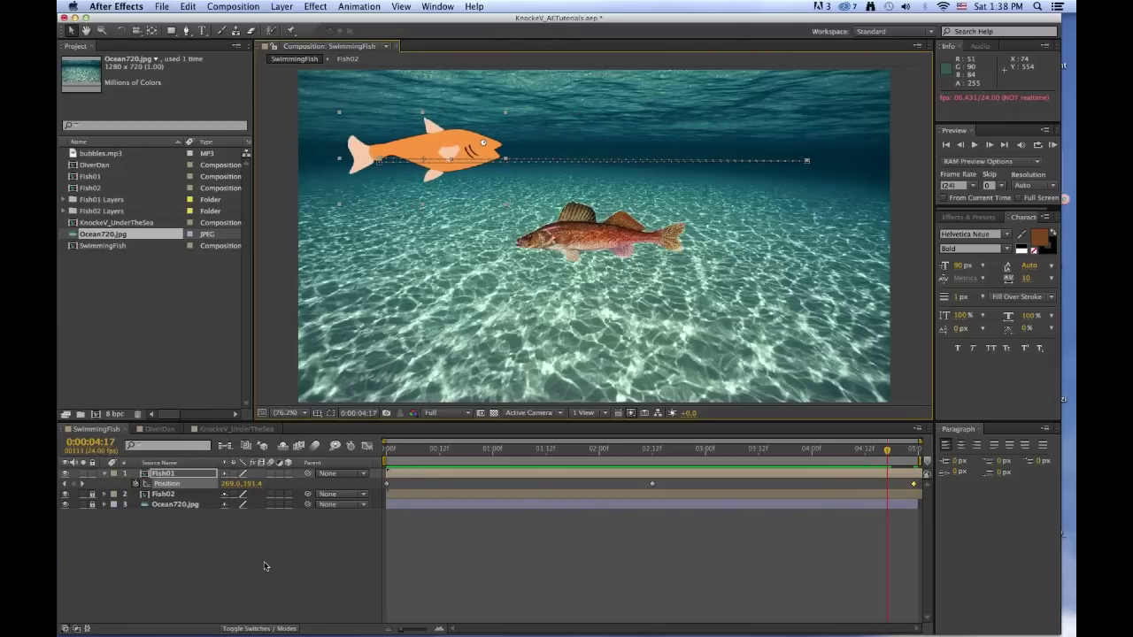
left_click(103, 443)
type("0")
key("Return")
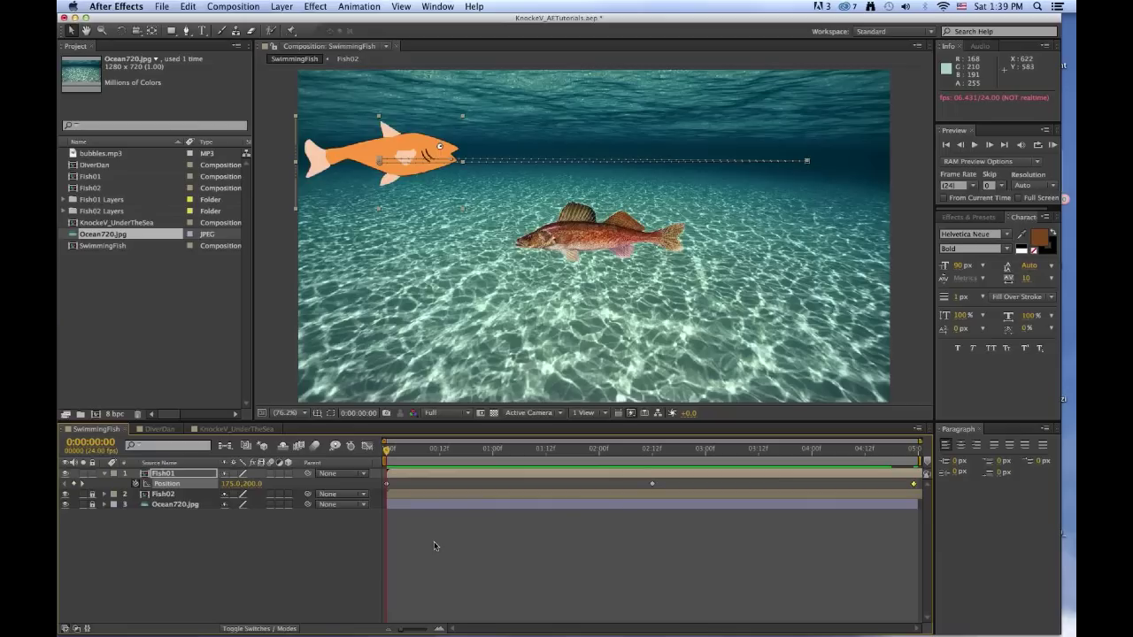
- Add a Fish01 Scale keyframe at its 0:00:02:12 Position keyframe
left_click(82, 486)
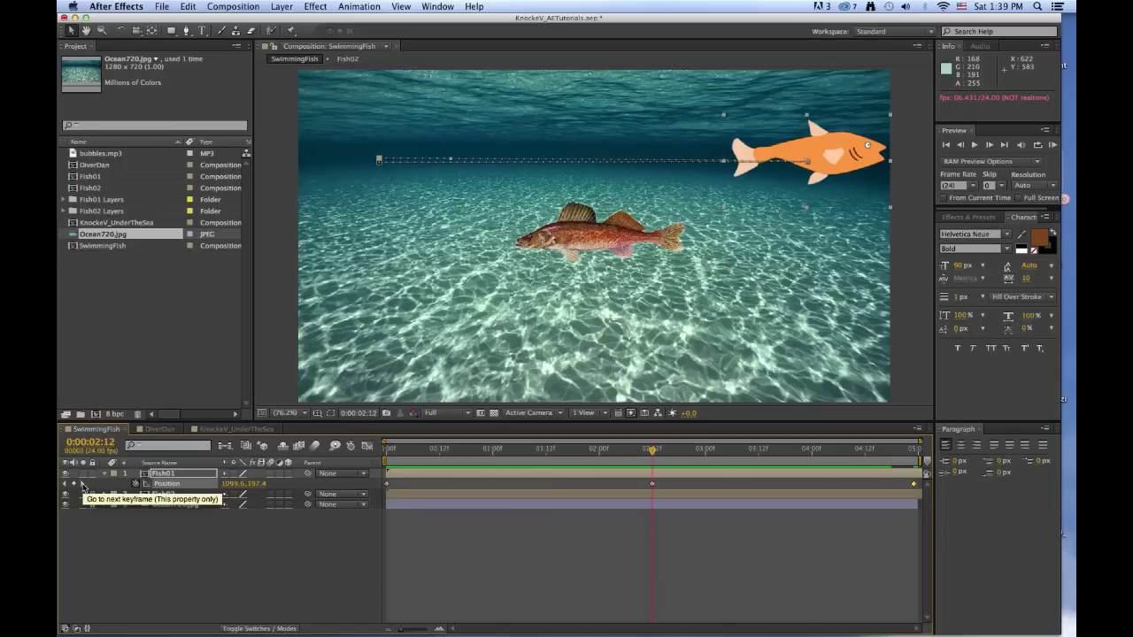
key("s")
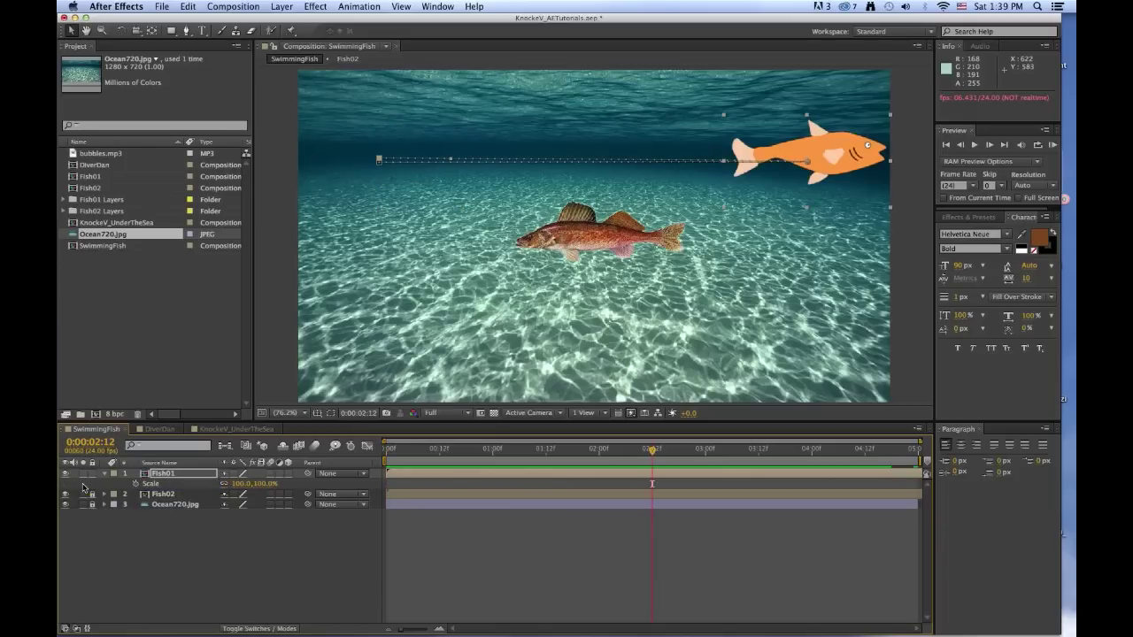
left_click(136, 484)
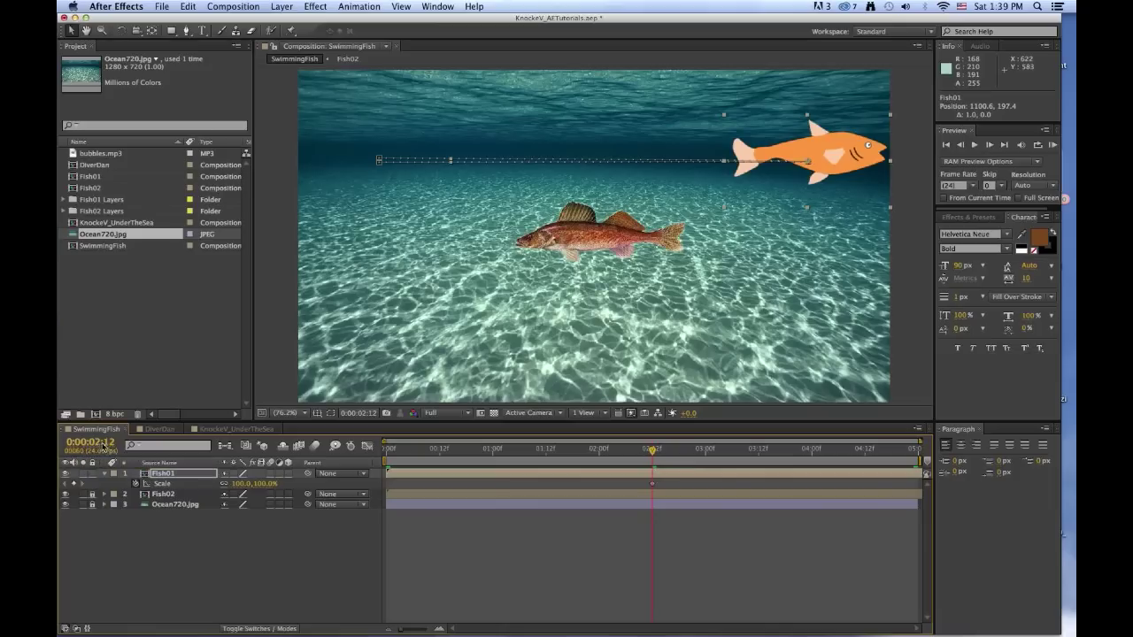
- At 0:00:02:13, set Fish01's horizontal scale to -100 so it faces left
left_click(111, 443)
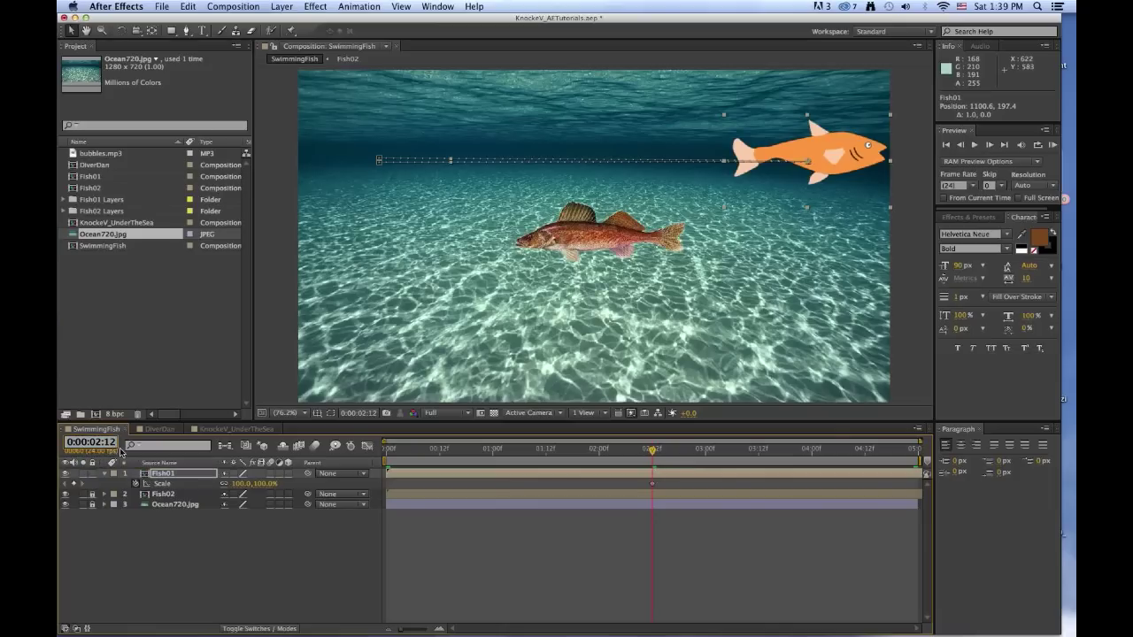
type("3")
key("Return")
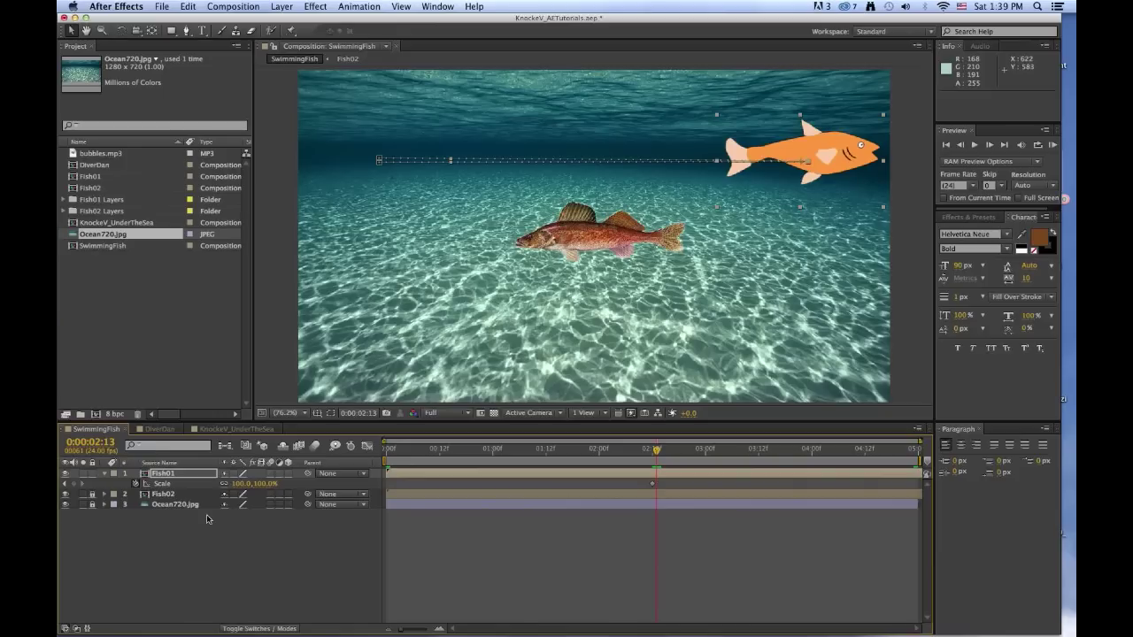
left_click(75, 485)
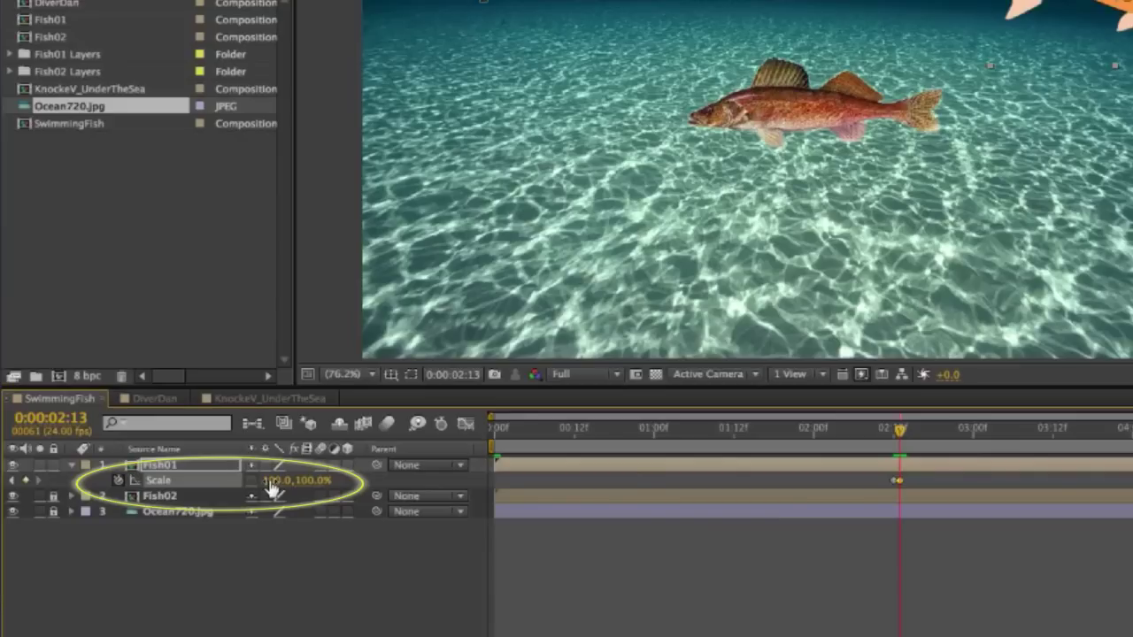
left_click(271, 483)
type("-100")
key("Return")
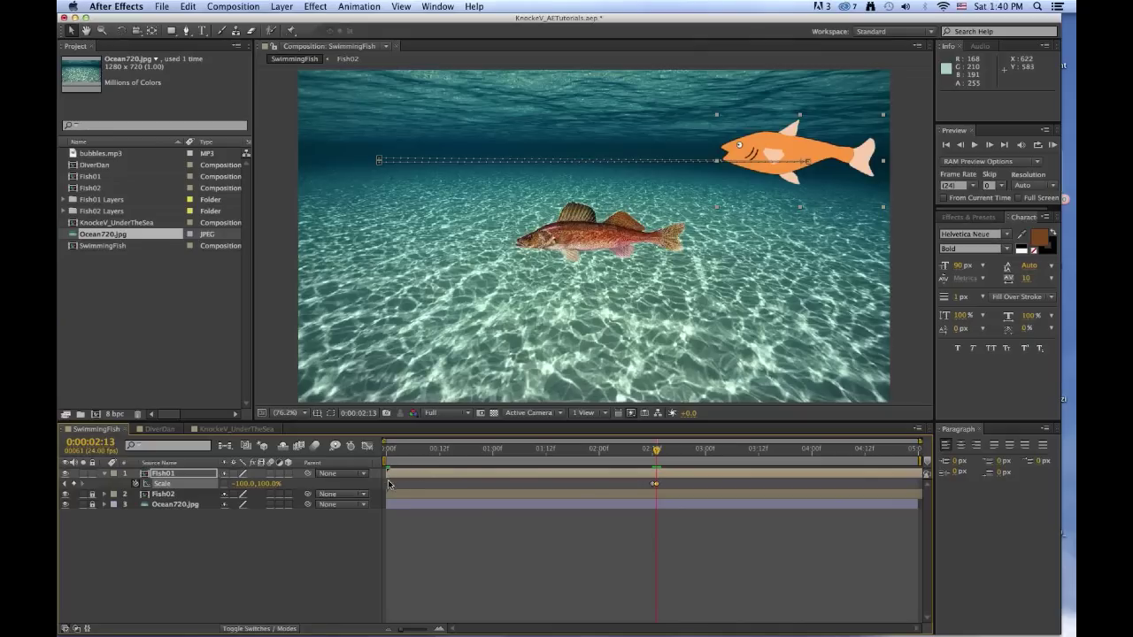
- Preview the animation, then rewind to the start and deselect Fish01
mouse_move(655, 485)
left_click(656, 450)
left_click_drag(655, 450, 350, 416)
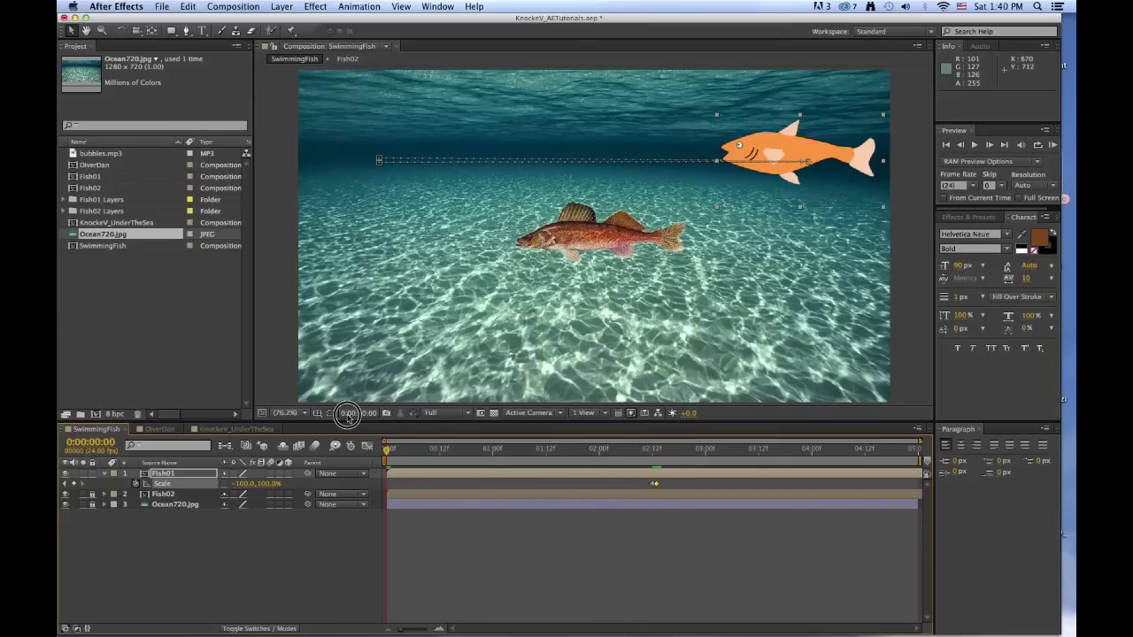
key("space")
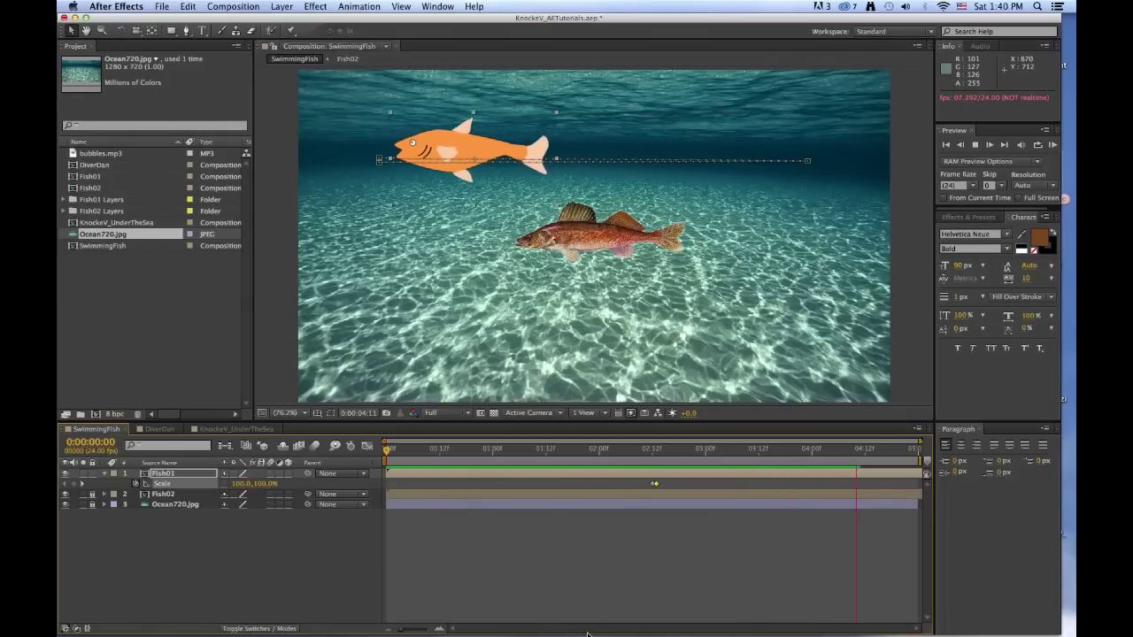
key("space")
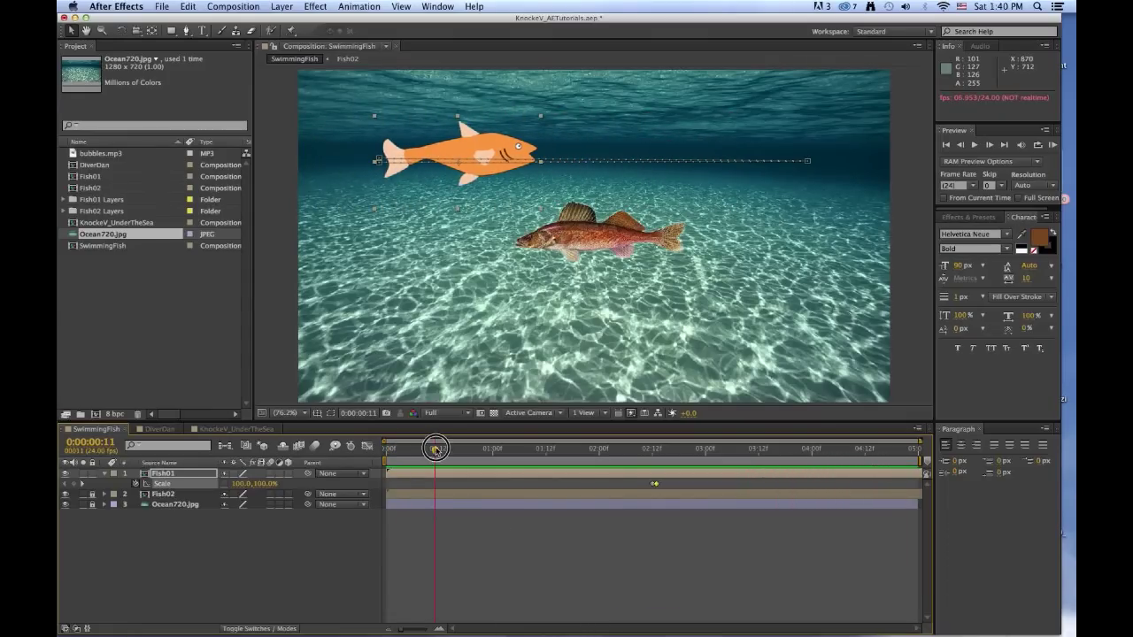
left_click_drag(435, 448, 386, 449)
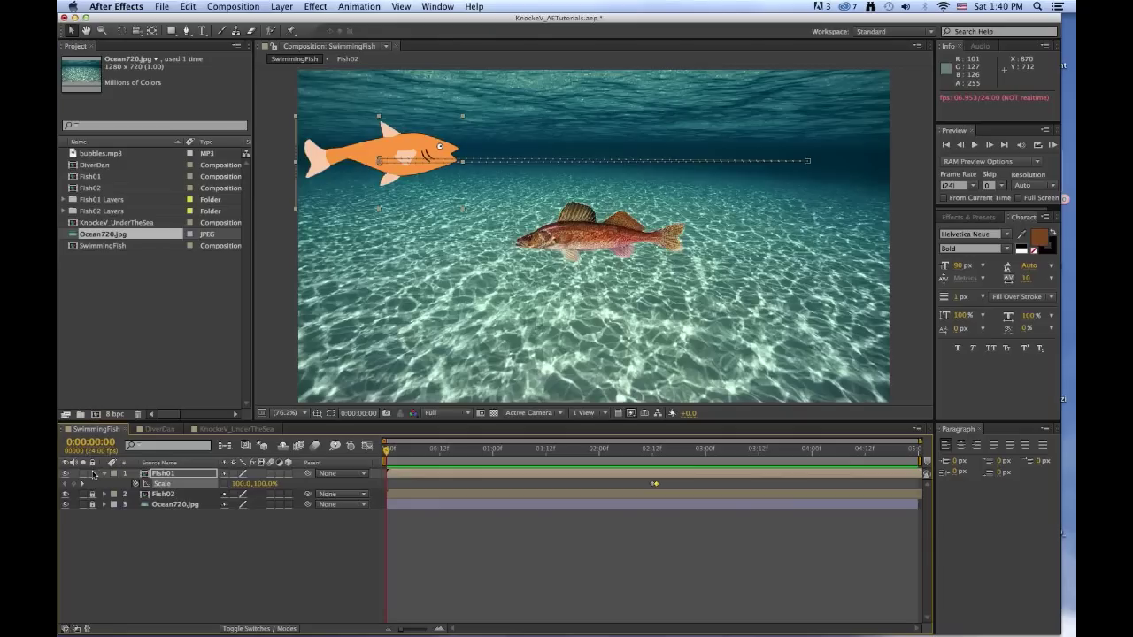
left_click(97, 476)
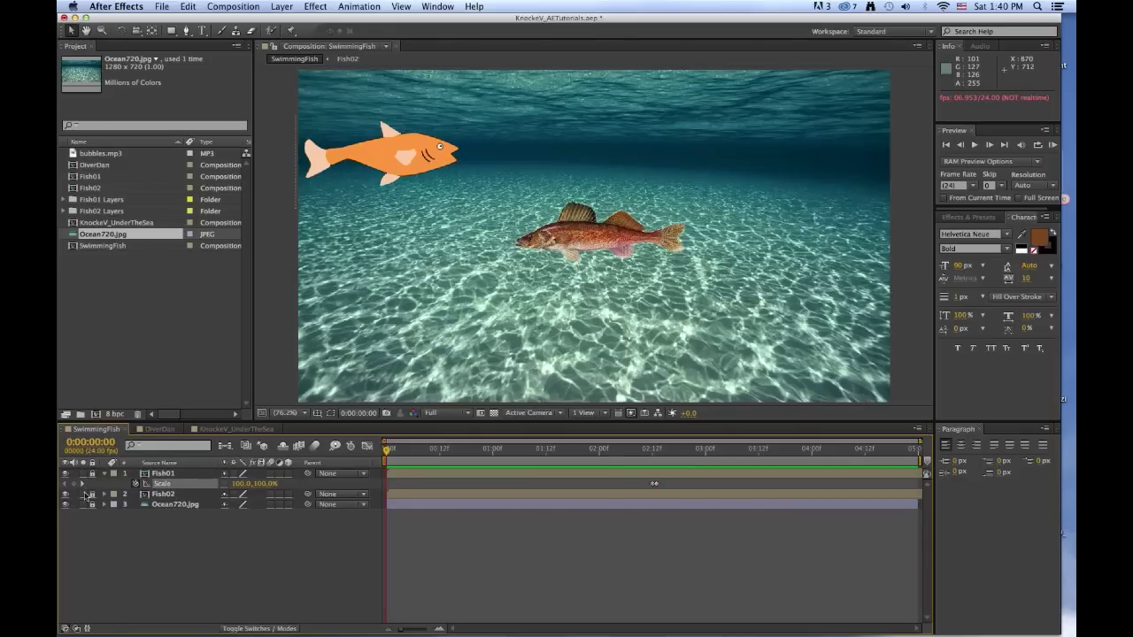
- Select Fish02 and keyframe its starting Position X at 1500
left_click(105, 473)
left_click(151, 485)
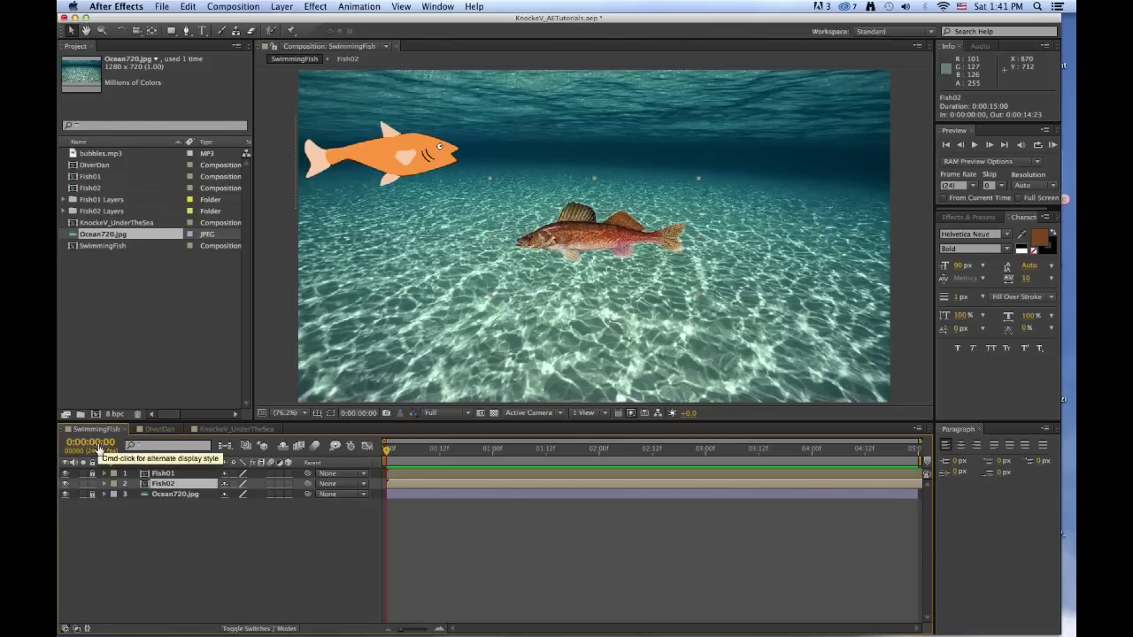
key("p")
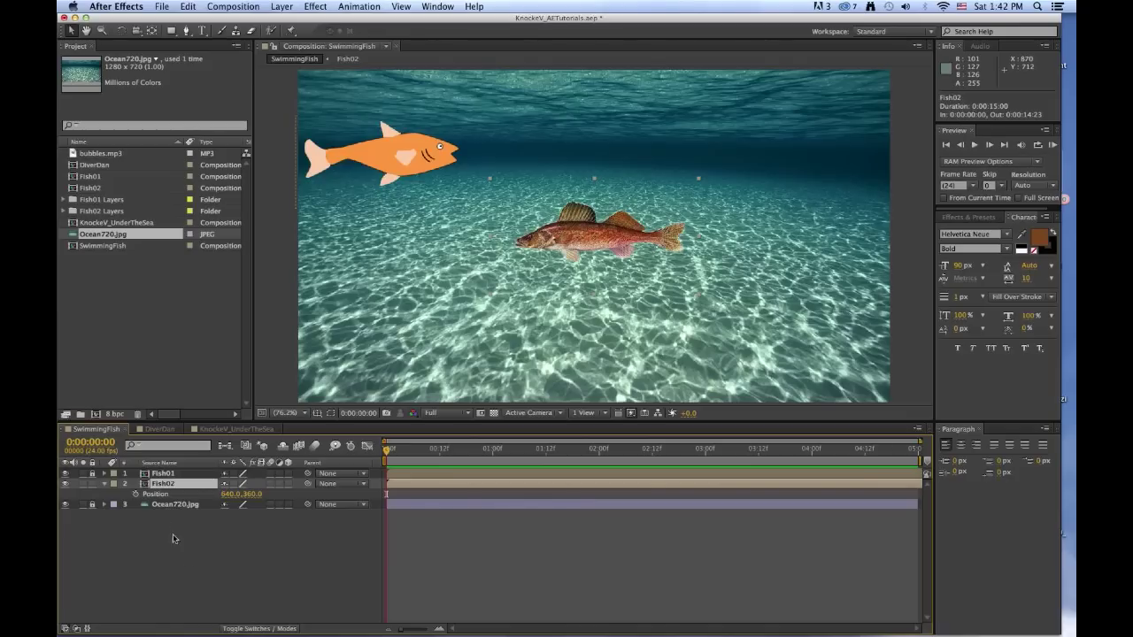
left_click(136, 494)
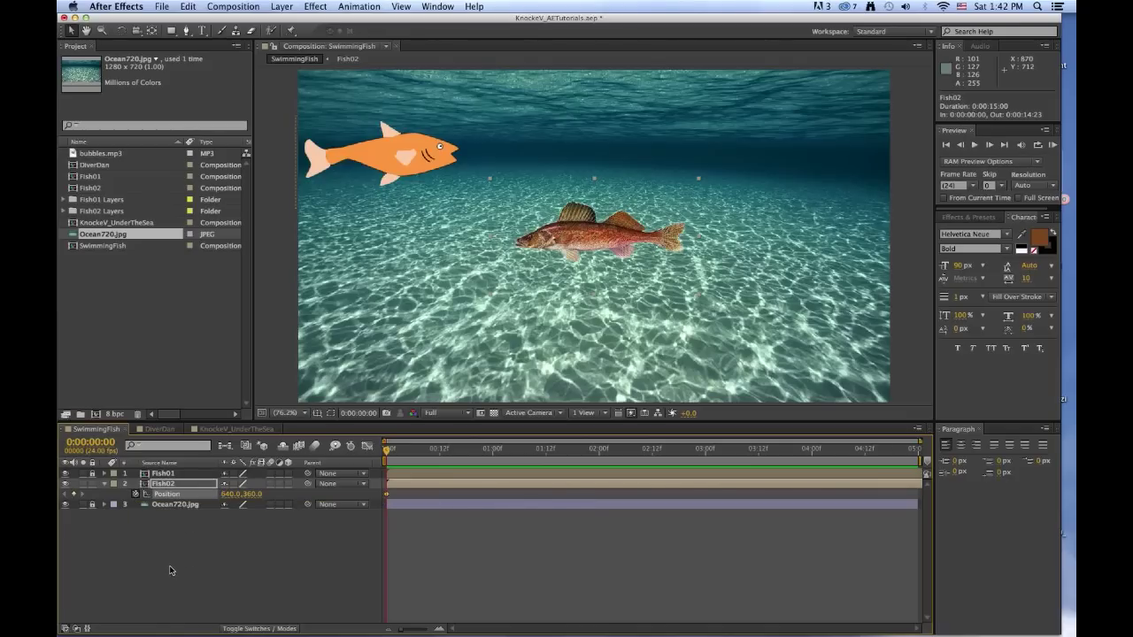
left_click(231, 494)
key("BackSpace")
type("1500")
key("Return")
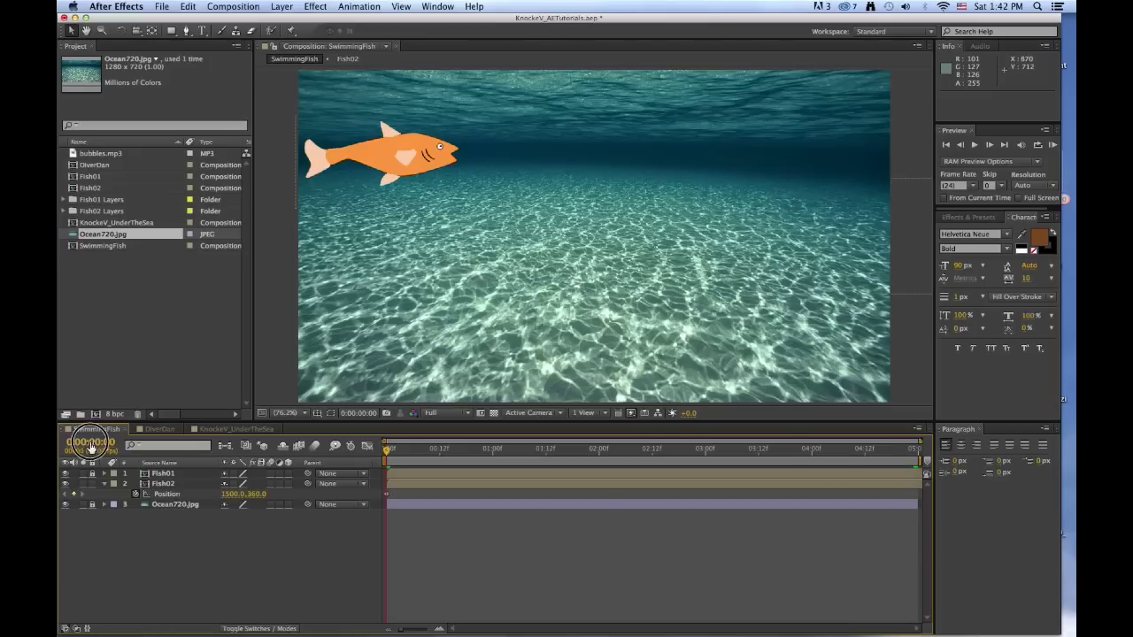
- Near the composition's end, set Fish02's Position X keyframe to -220
left_click_drag(90, 442, 605, 485)
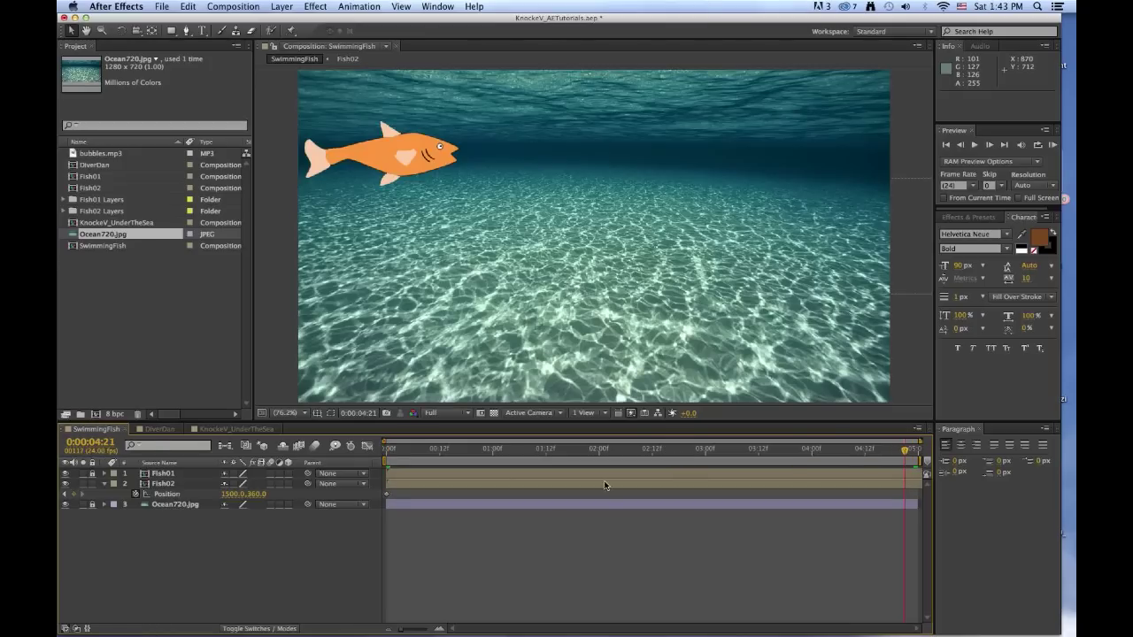
left_click(232, 494)
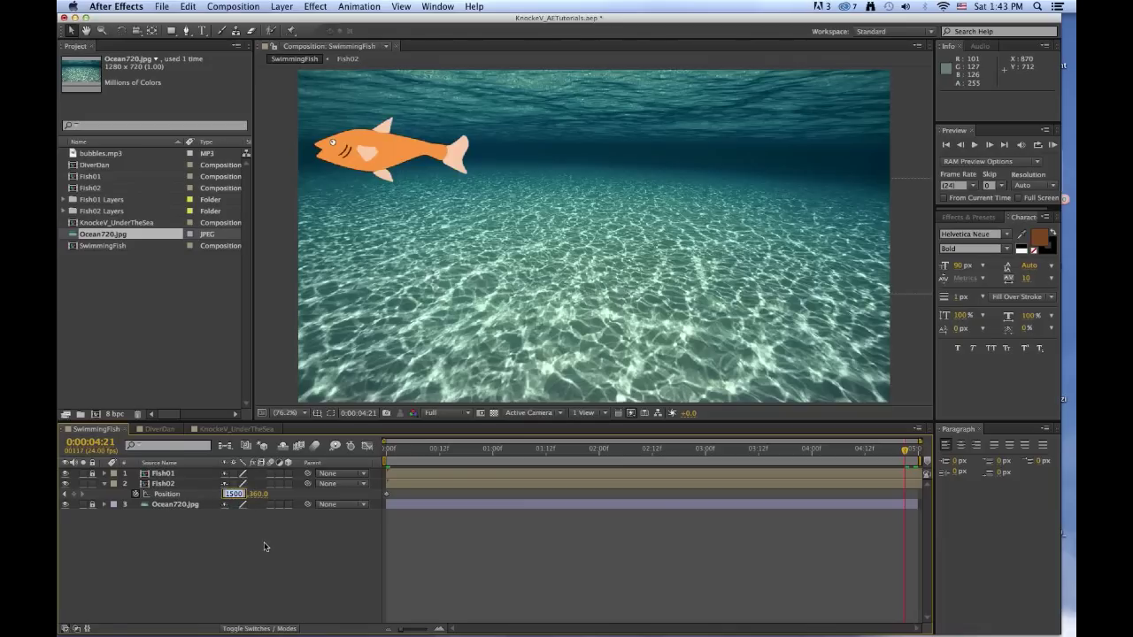
type("1500")
key("Return")
key("BackSpace")
type("-220")
key("Return")
key("Page_Down")
key("Page_Down")
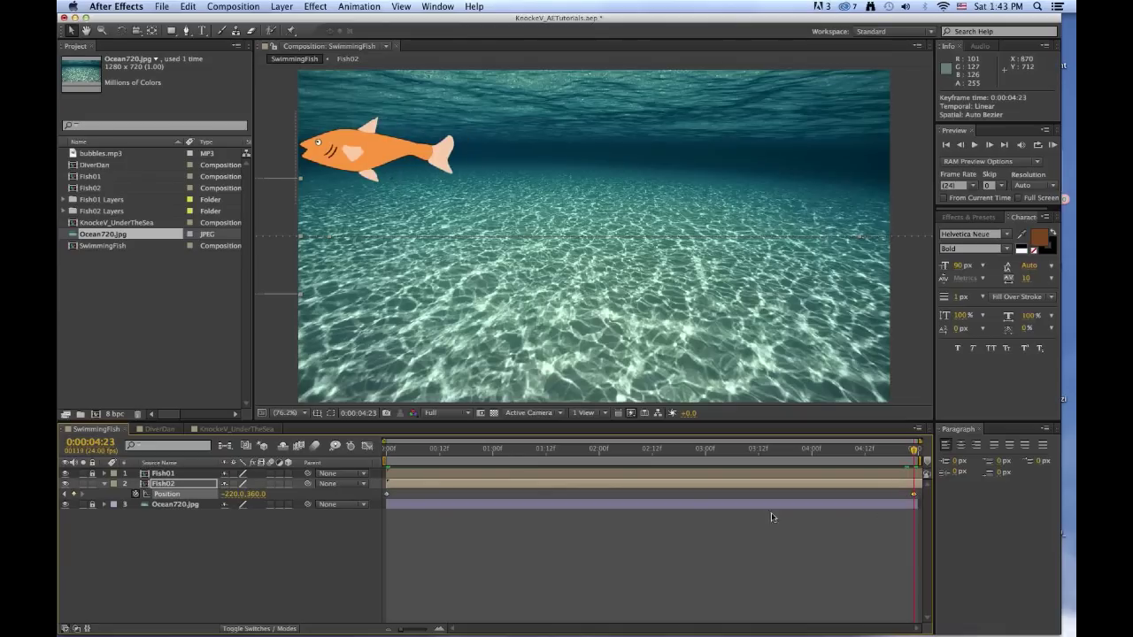
- Preview the swimming animation and save the project
left_click(273, 545)
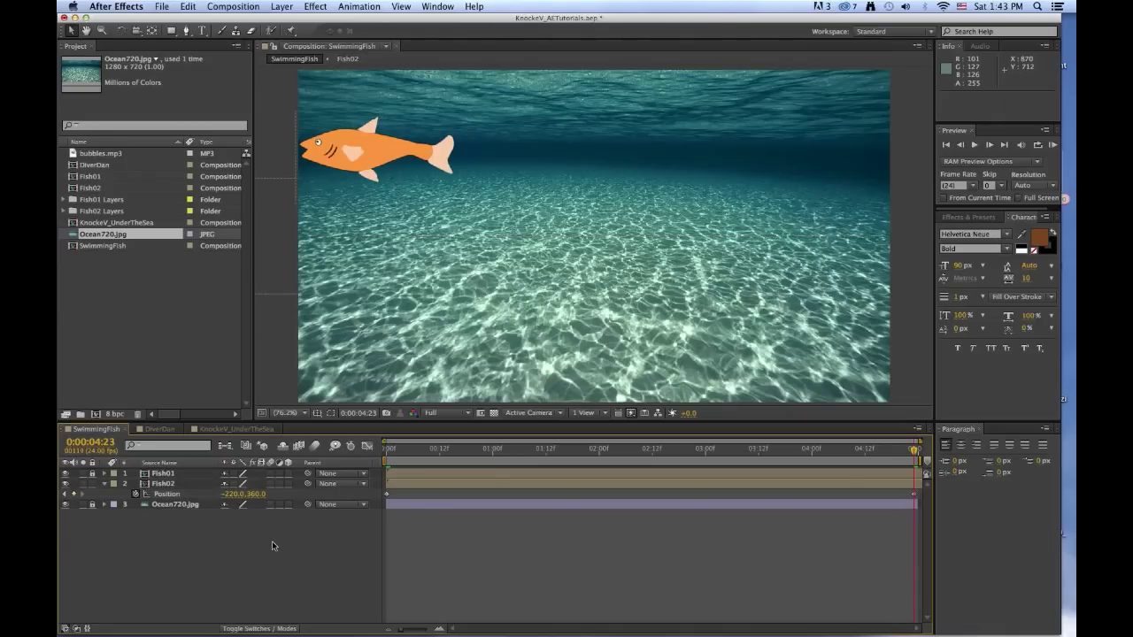
key("space")
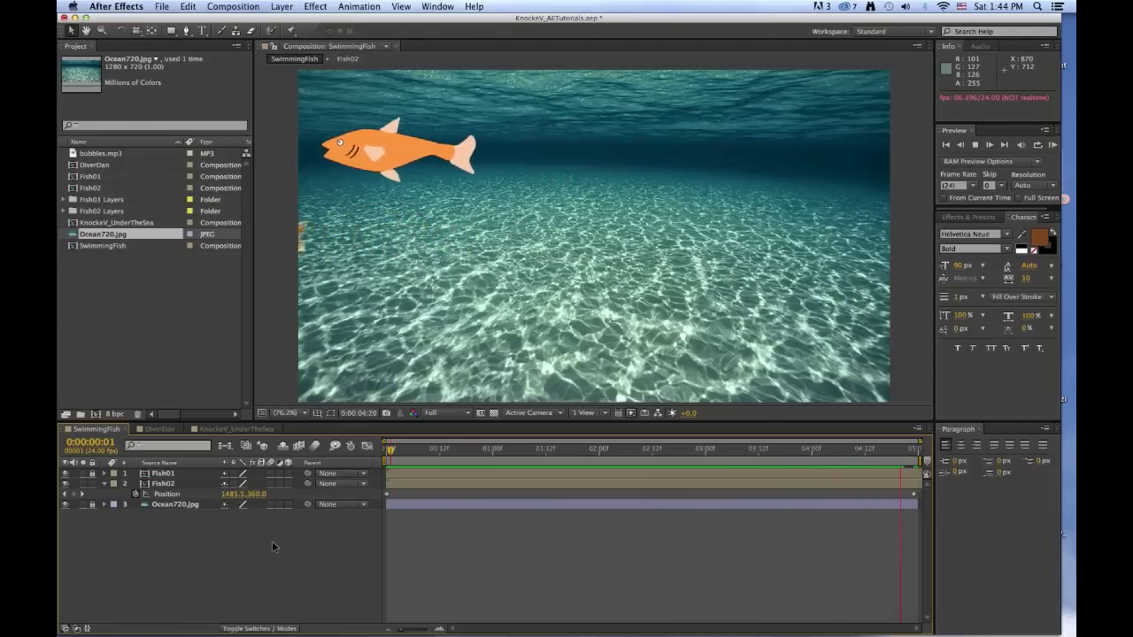
key("space")
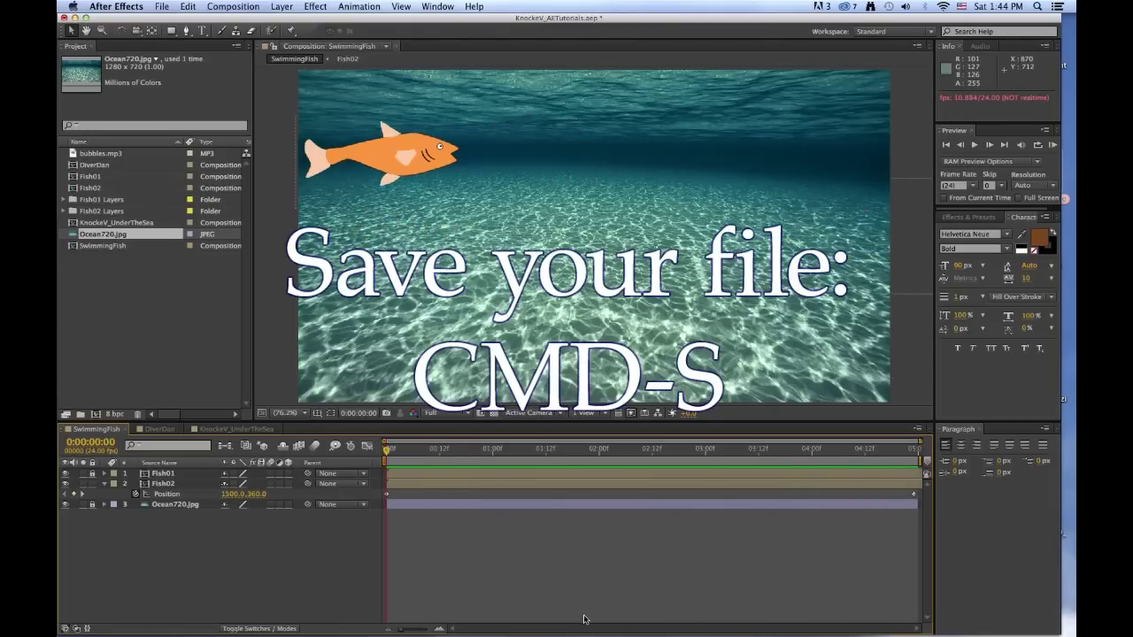
key("super+s")
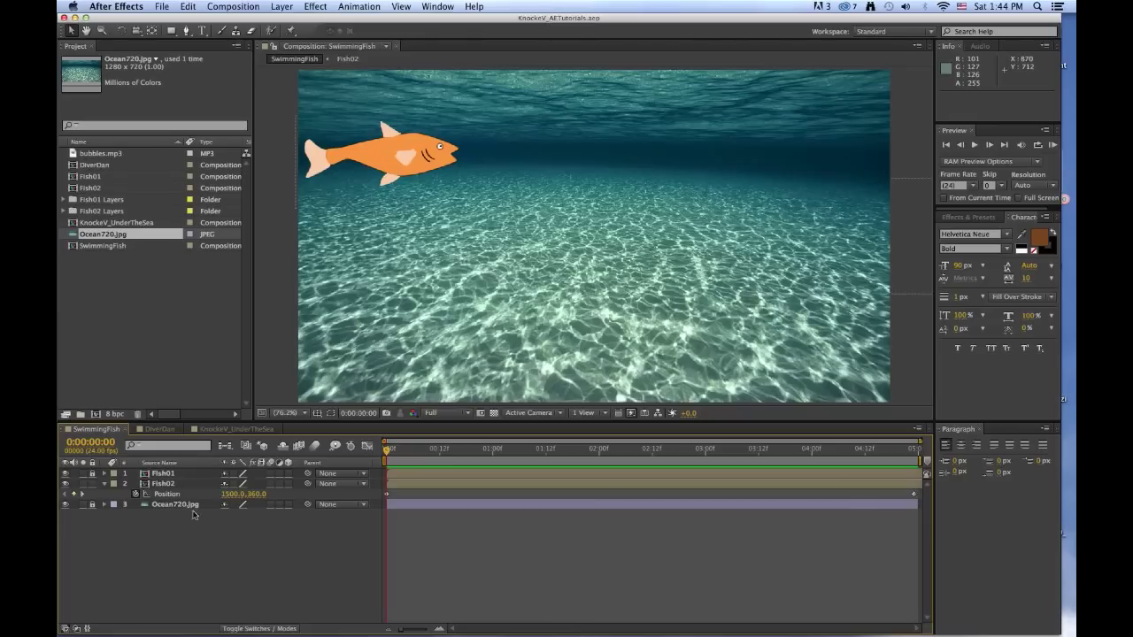
- Open the Fish02 layer's composition, deselect the fish, and choose the Puppet Pin Tool
left_click(156, 484)
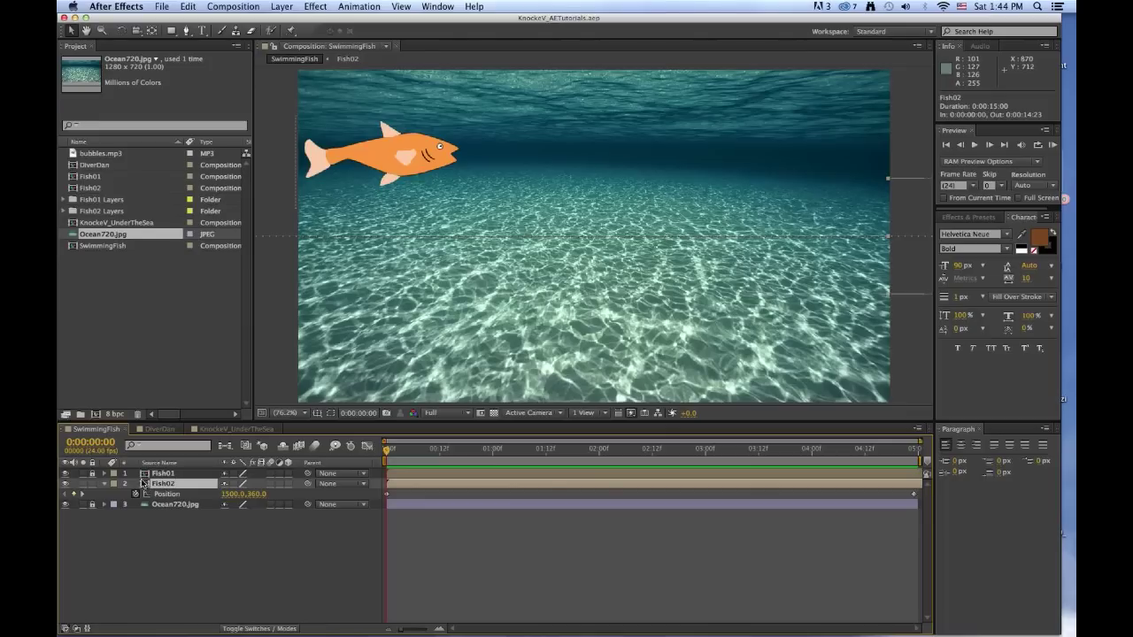
double_click(145, 484)
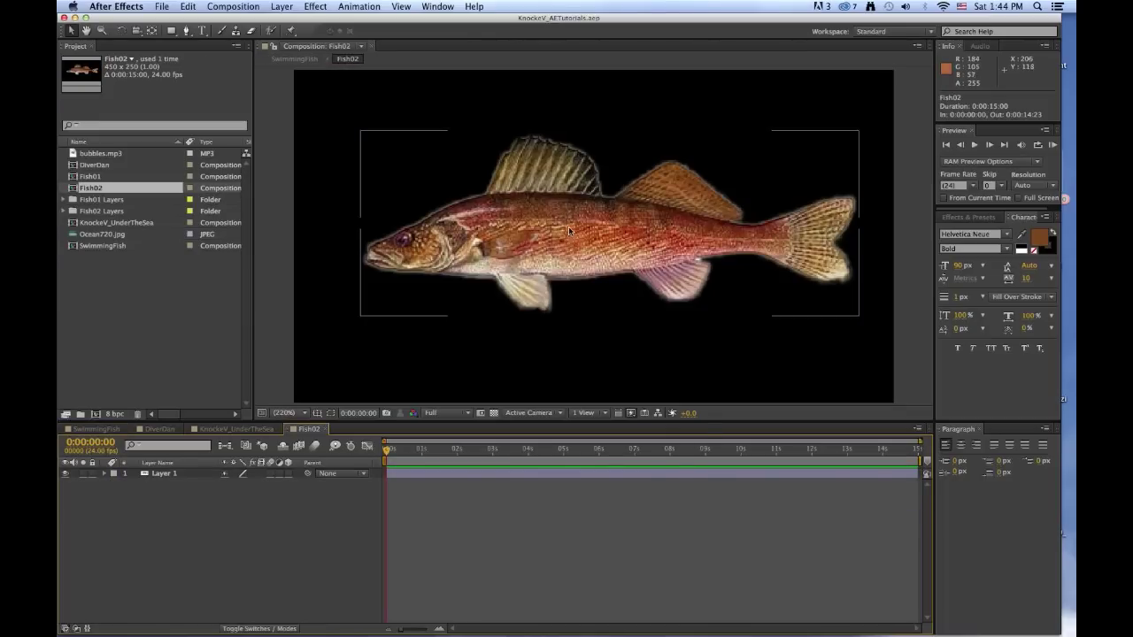
left_click(433, 118)
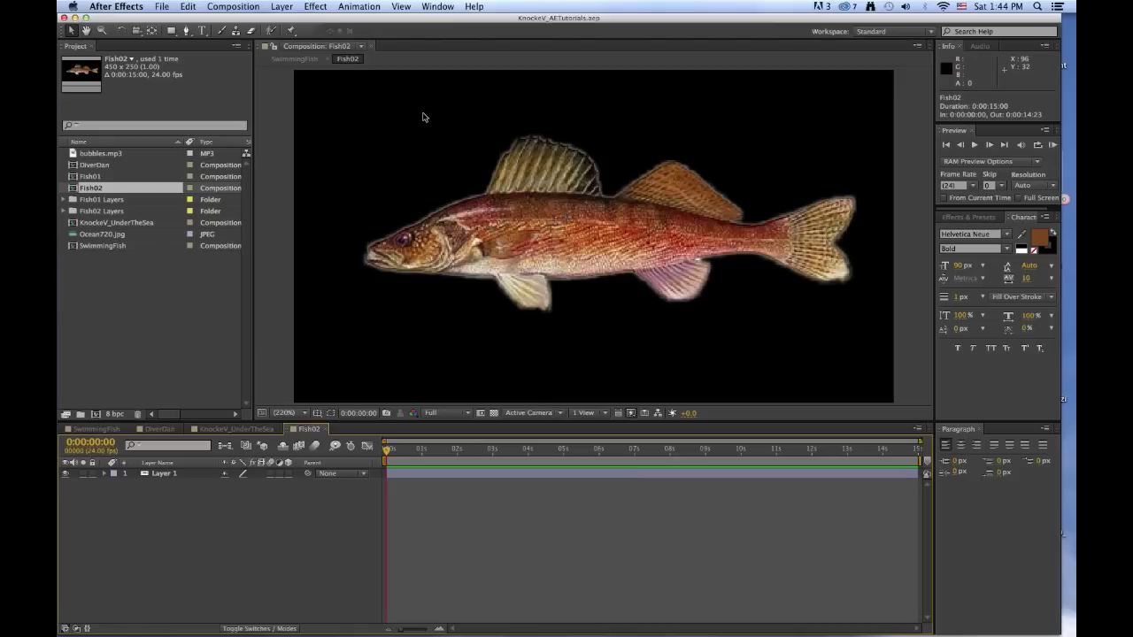
left_click(292, 32)
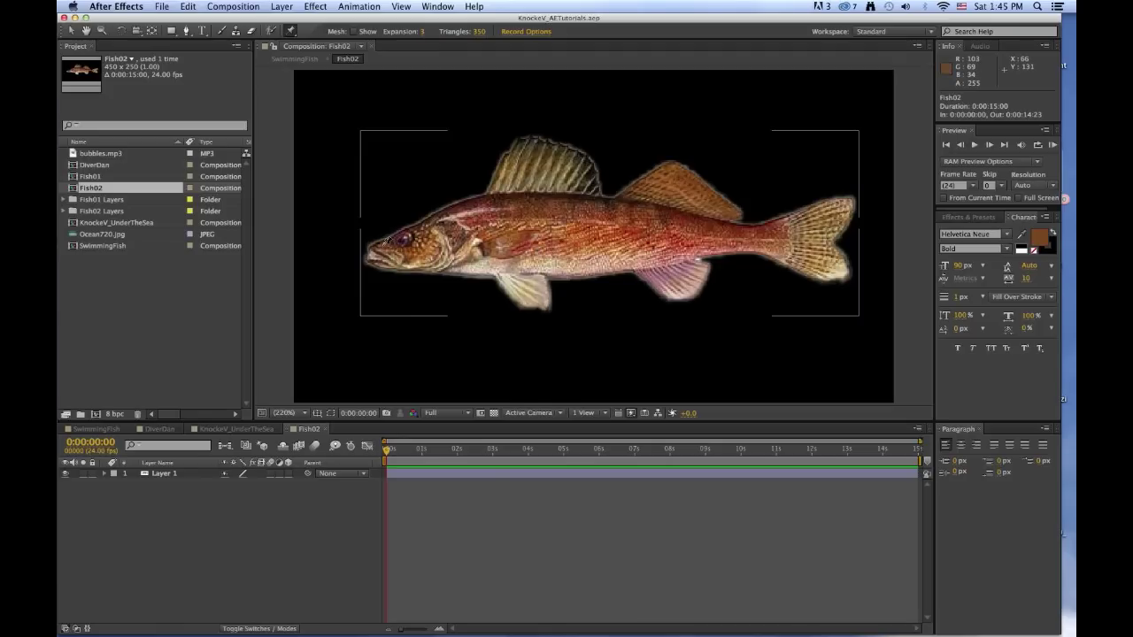
- Pin the photo fish's head, mid-body and tail, and show the pins' position properties with U
left_click(383, 244)
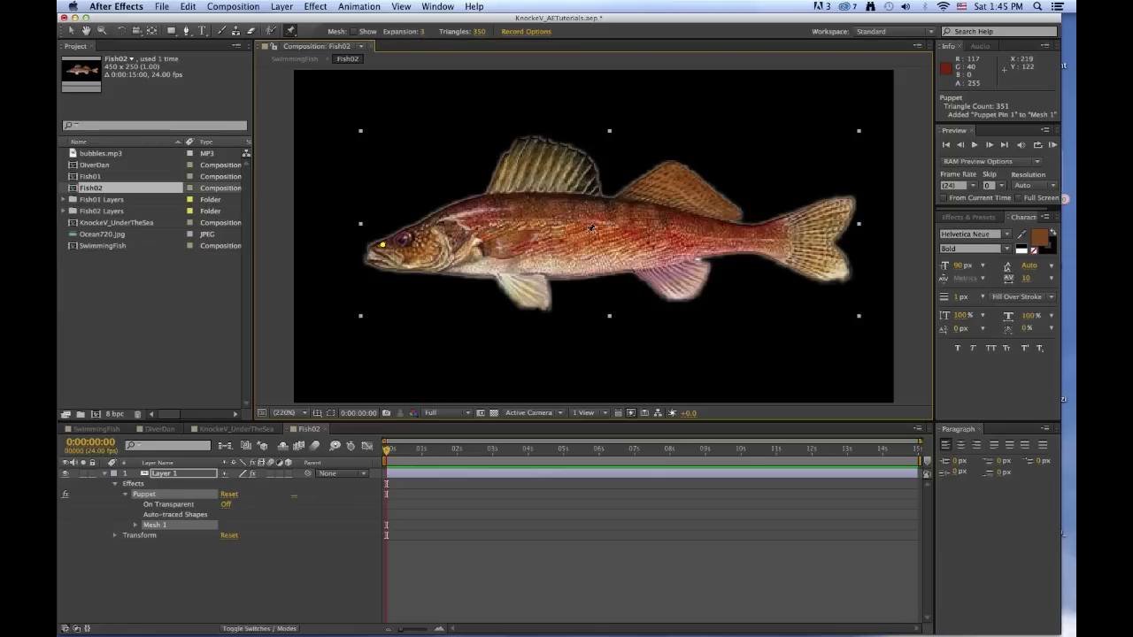
left_click(586, 231)
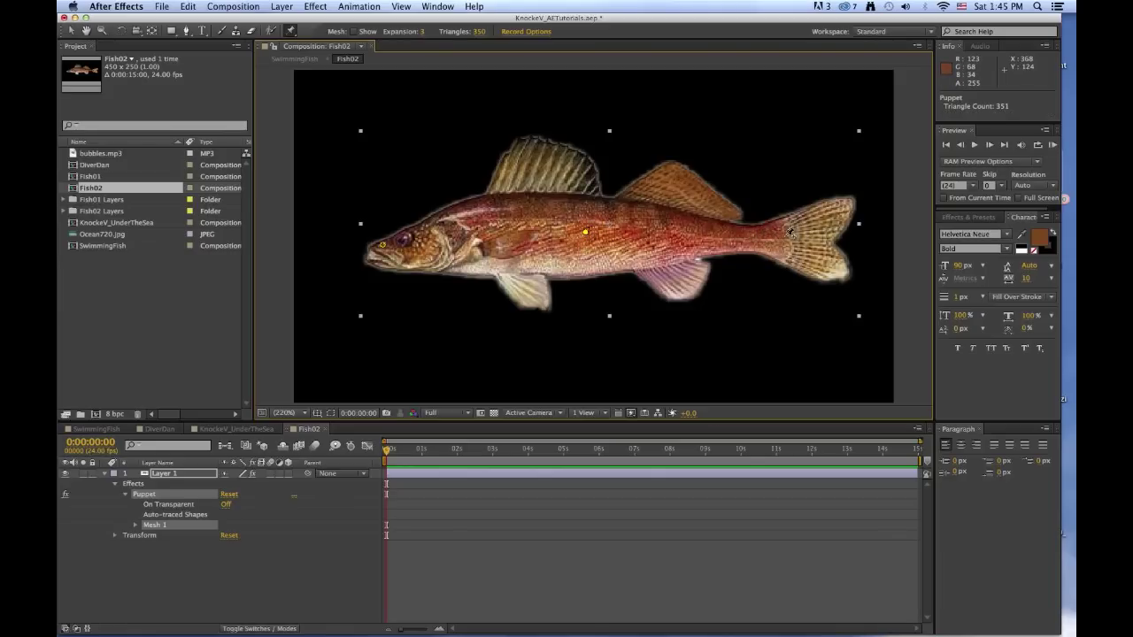
left_click(785, 238)
key("u")
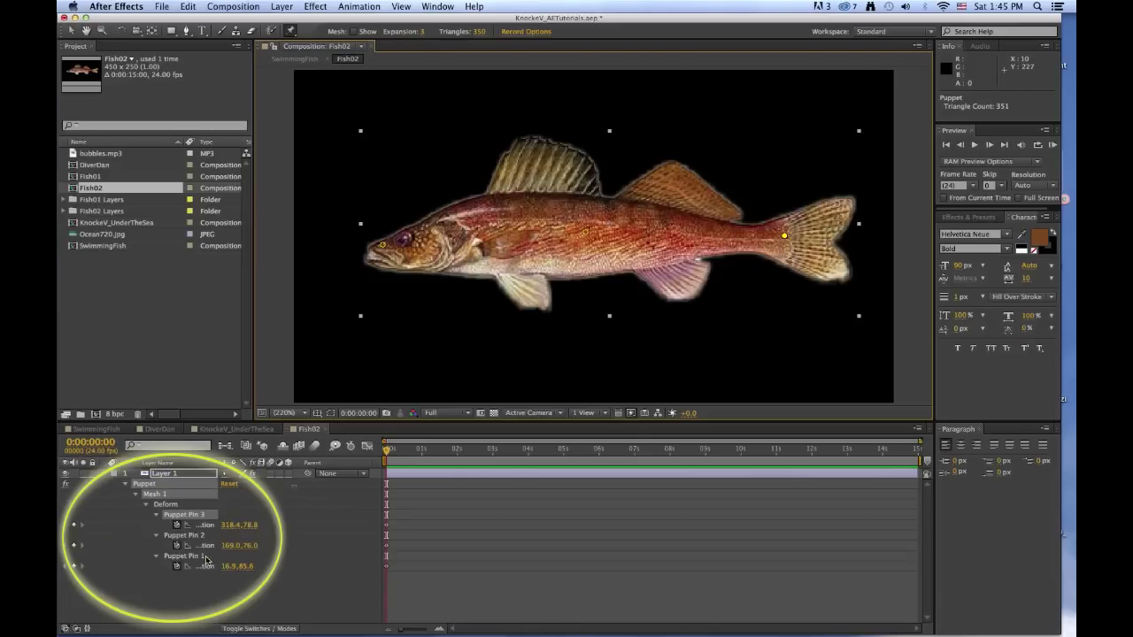
left_click(71, 32)
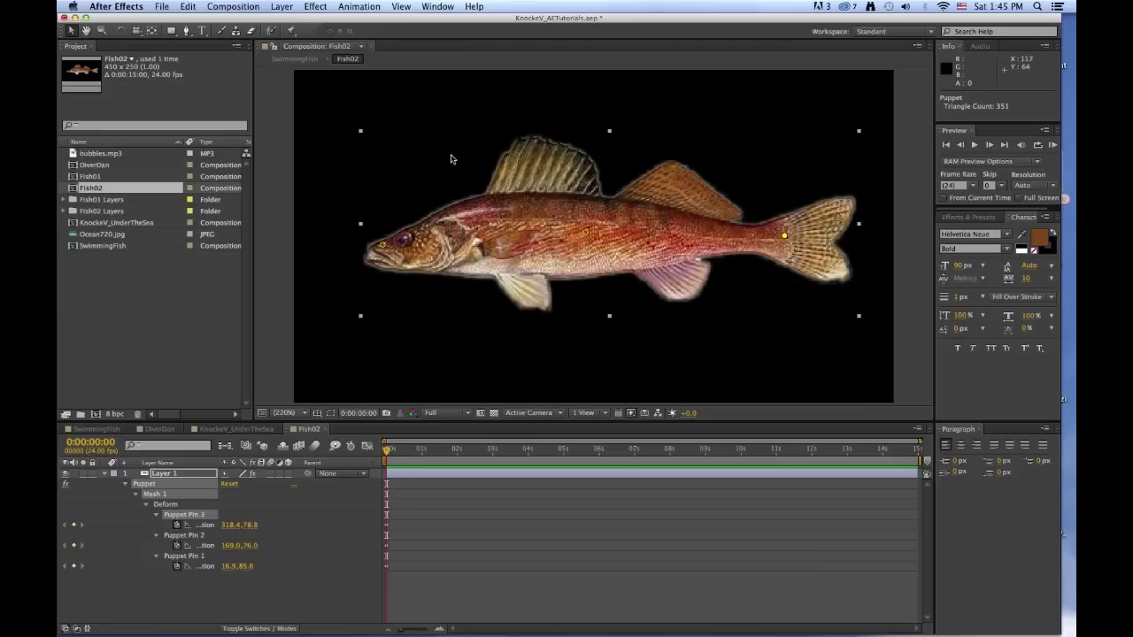
- Change the Fish02 composition's Duration to 0:00:05:00 in Composition Settings
left_click(224, 9)
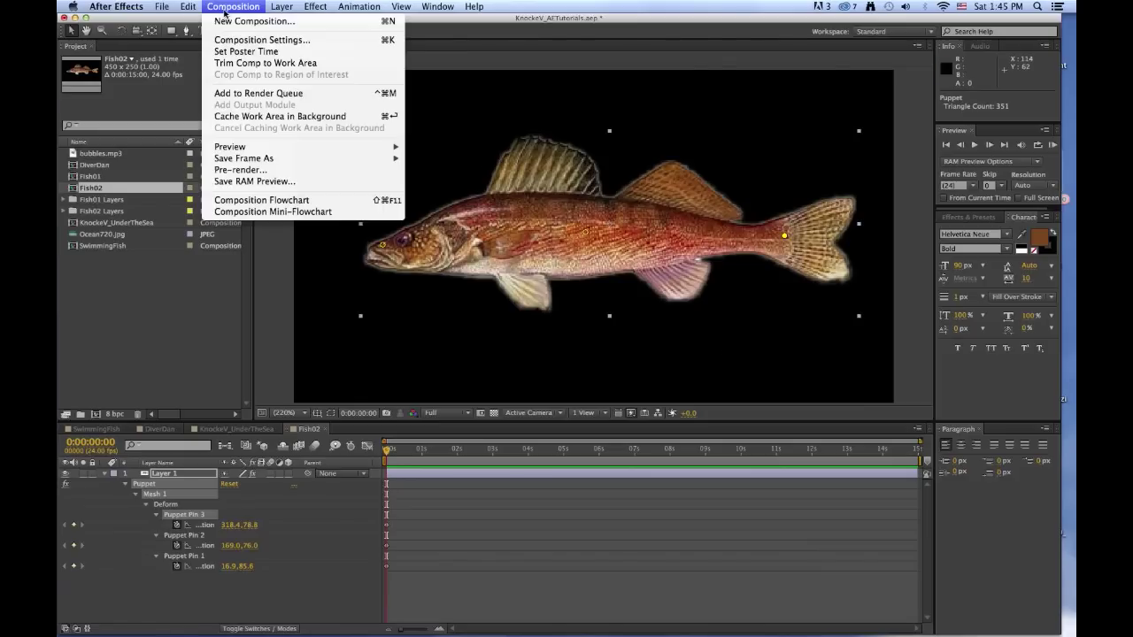
left_click(262, 40)
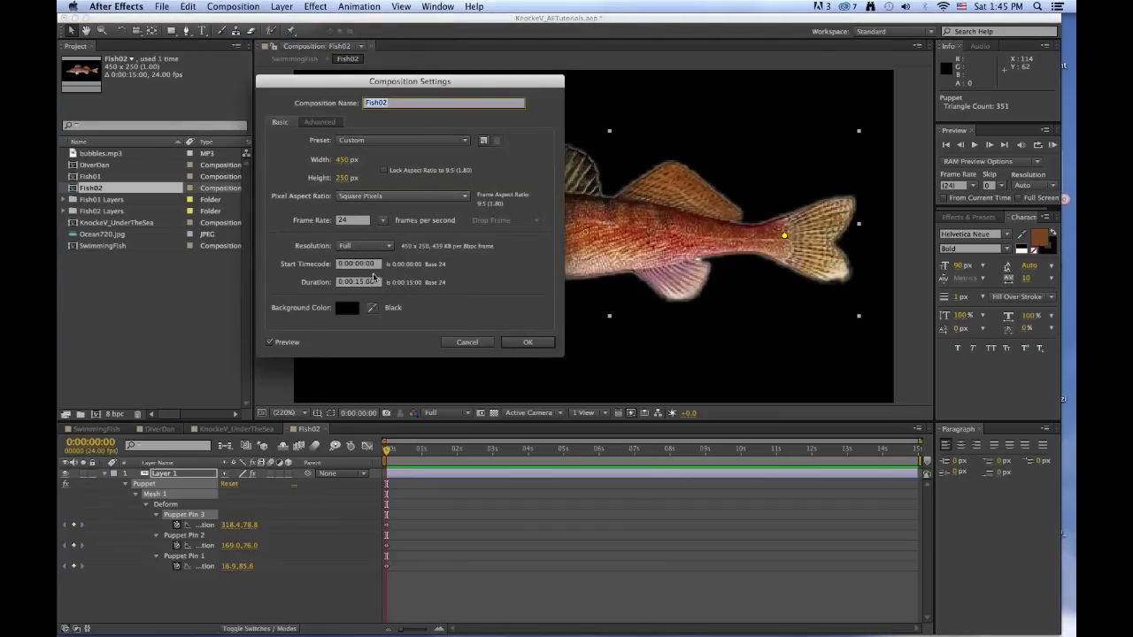
left_click(361, 281)
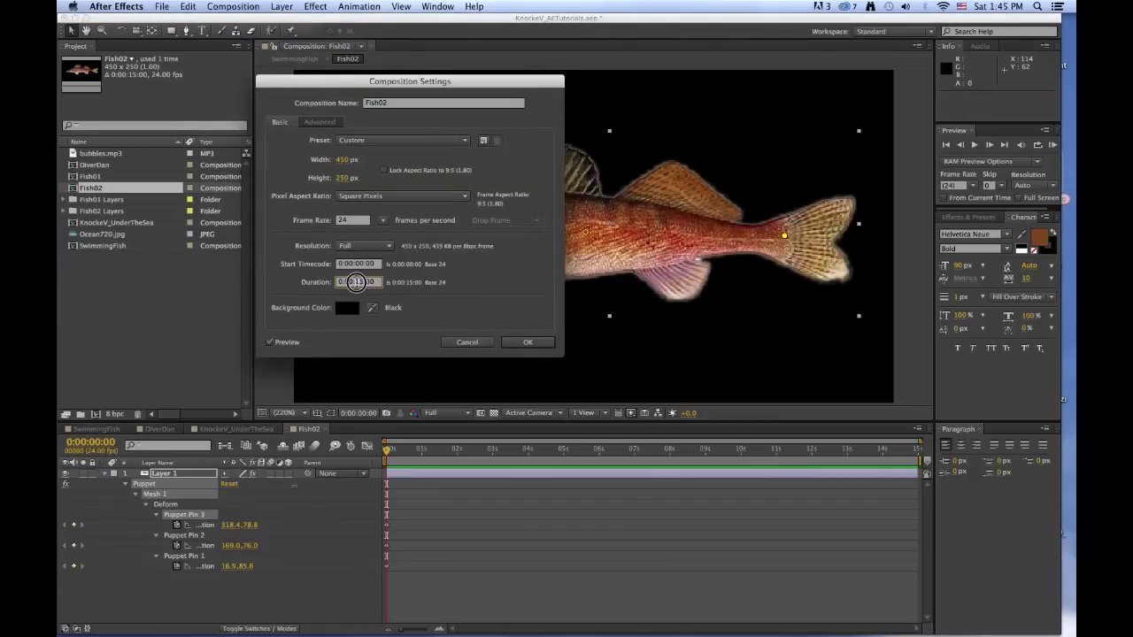
key("Escape")
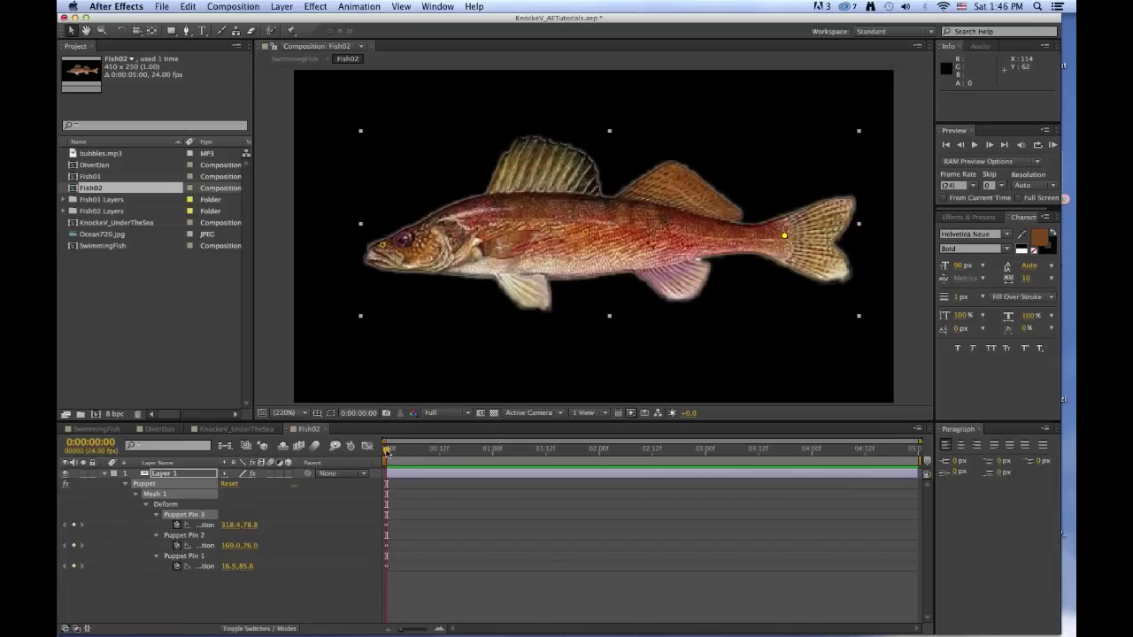
- Bend the head and tail pins down at about 1 second, then raise them at 2 seconds
left_click_drag(387, 450, 493, 454)
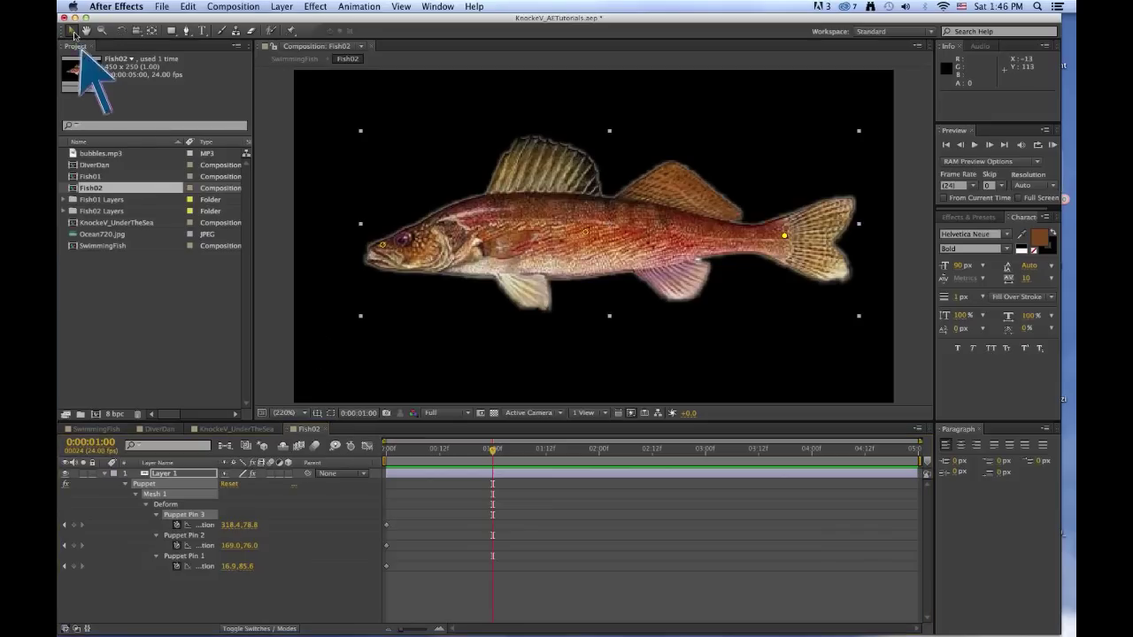
left_click(382, 245)
left_click_drag(382, 245, 390, 272)
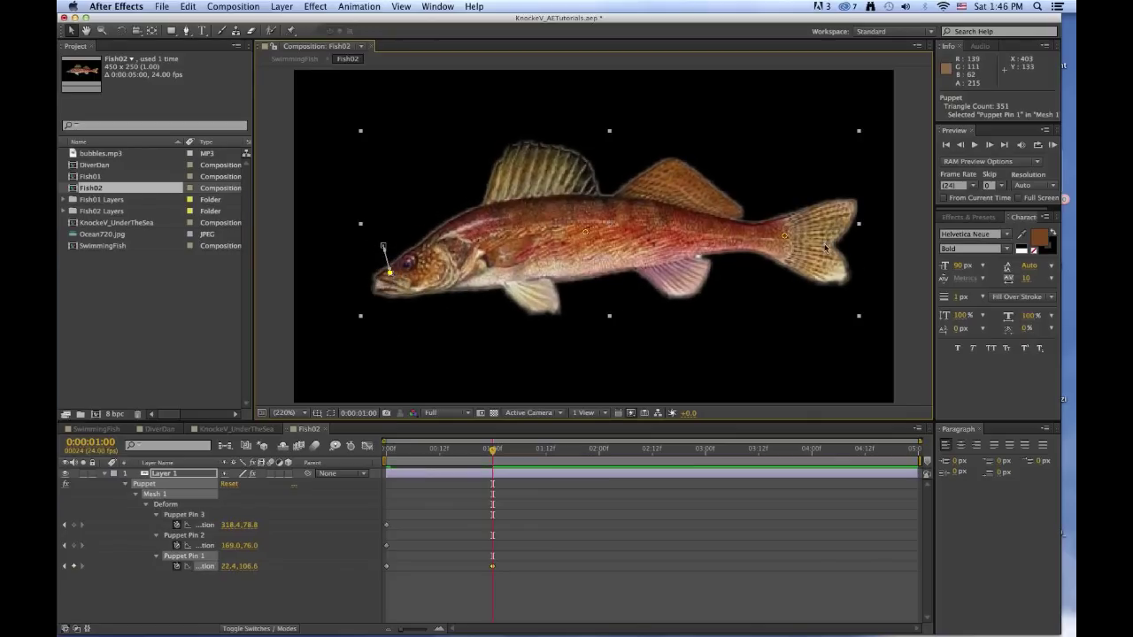
left_click_drag(785, 236, 778, 267)
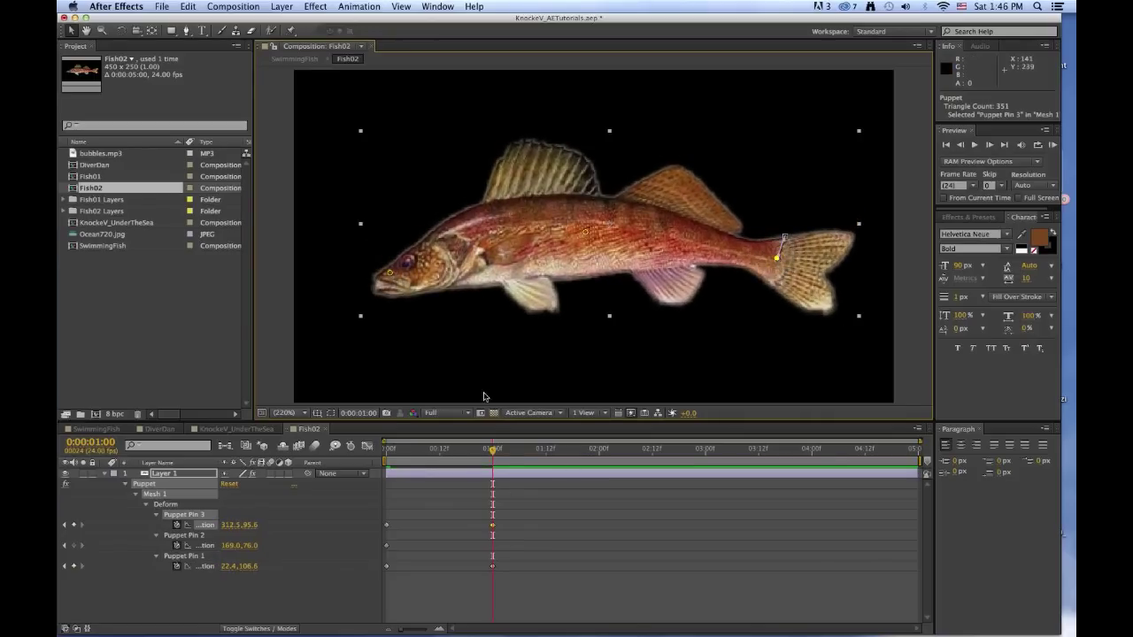
left_click_drag(492, 451, 600, 453)
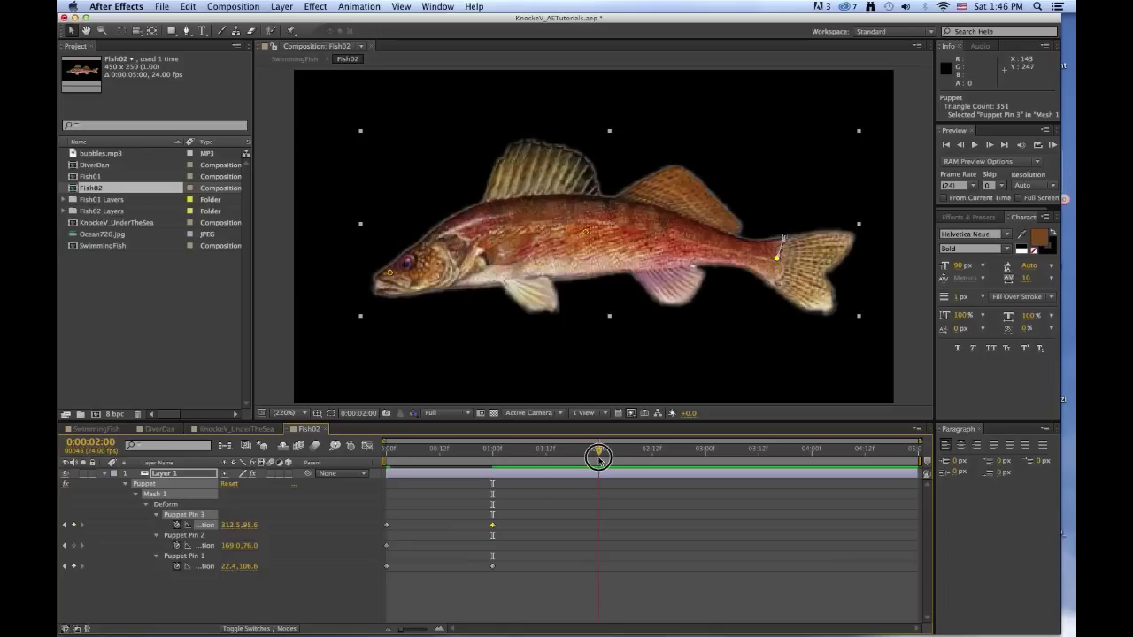
left_click_drag(390, 275, 382, 233)
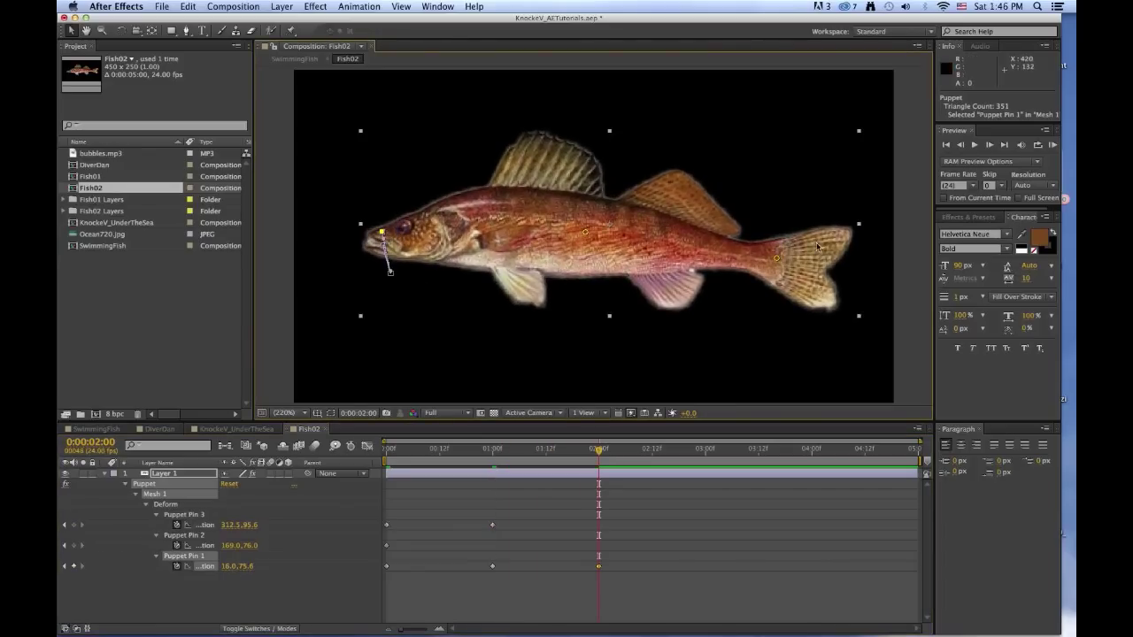
left_click_drag(778, 257, 788, 213)
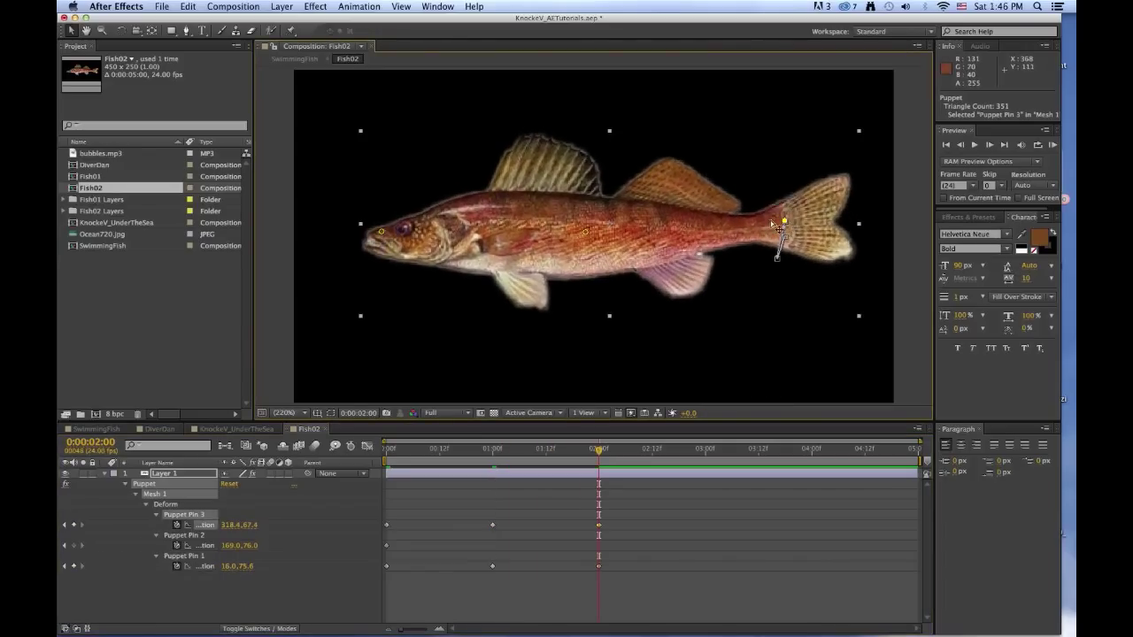
left_click_drag(586, 232, 590, 241)
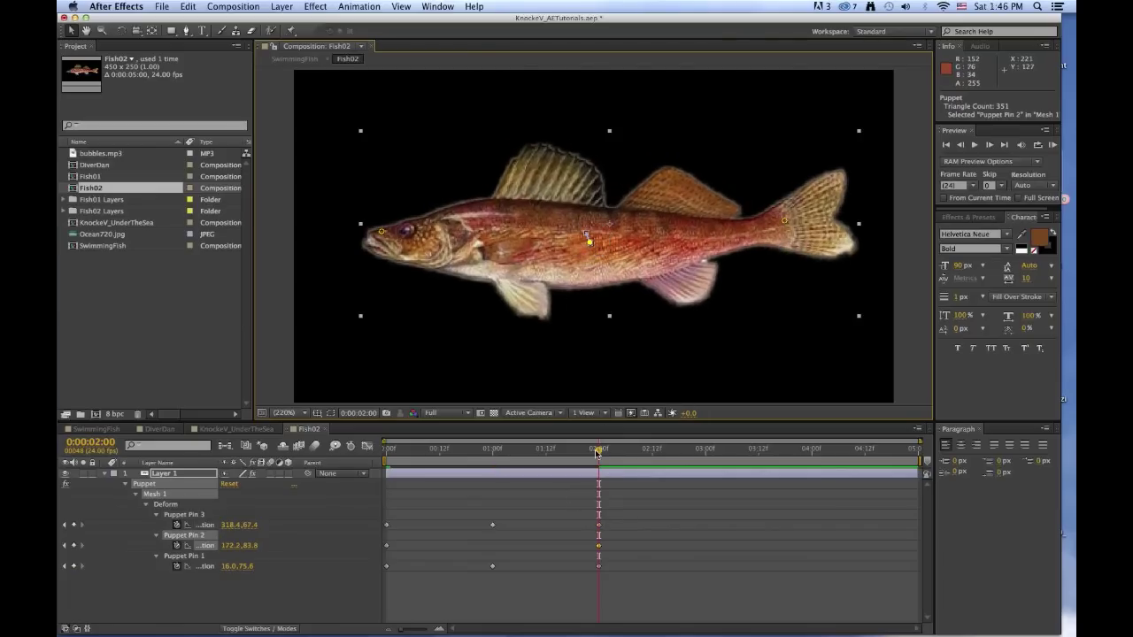
- Bend the head and tail pins down at 3 seconds and tail up, head down at 4 seconds
left_click_drag(598, 451, 706, 449)
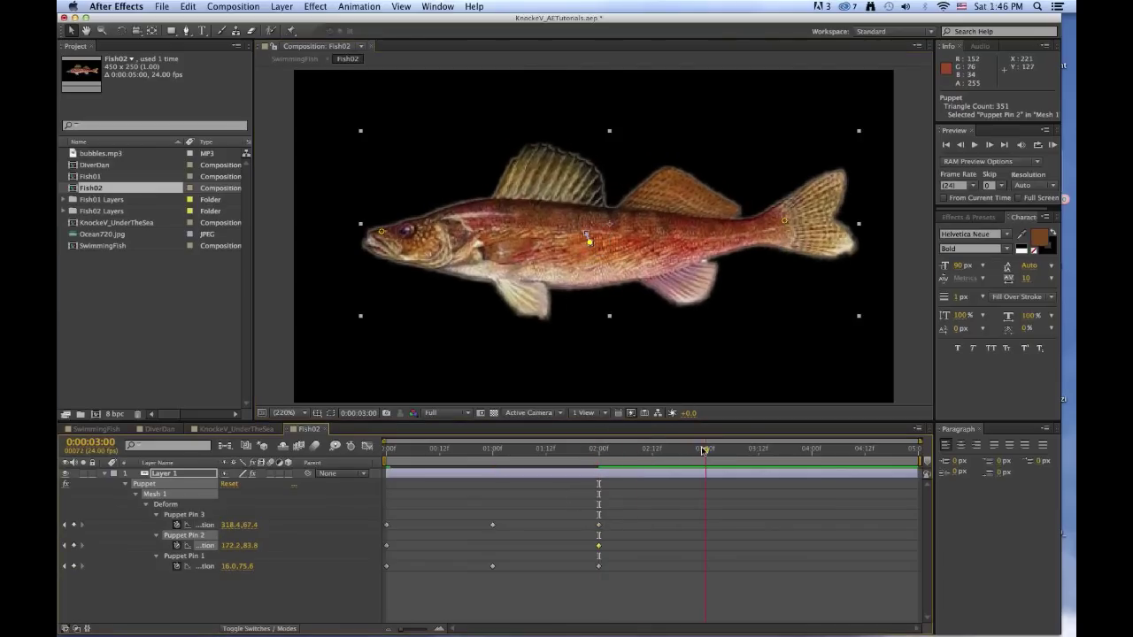
left_click_drag(389, 244, 400, 272)
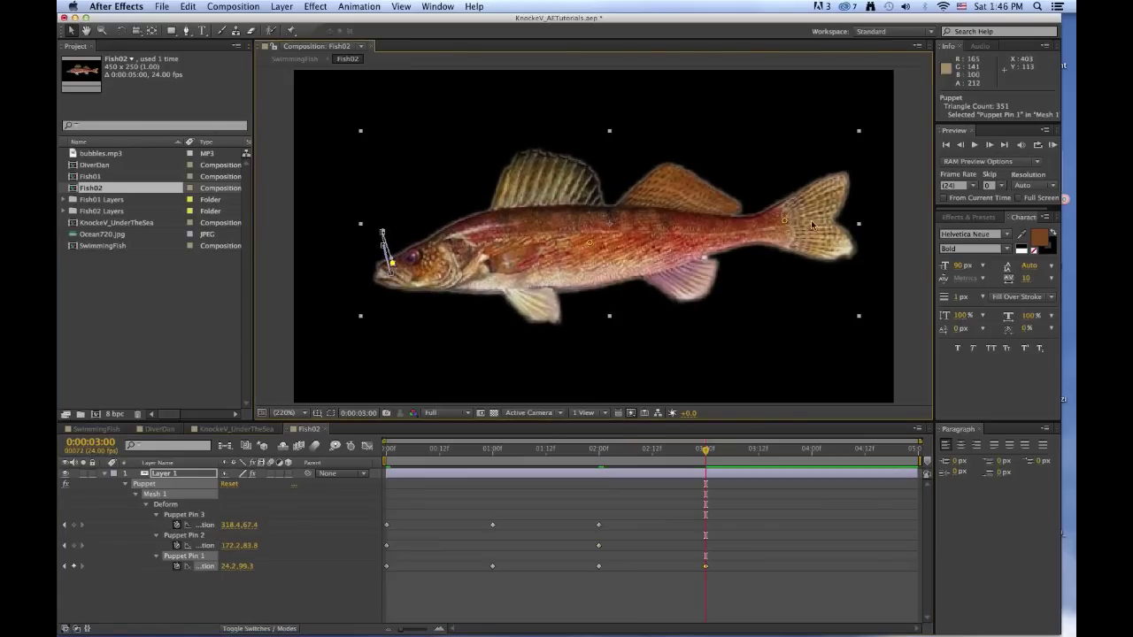
left_click_drag(785, 220, 750, 241)
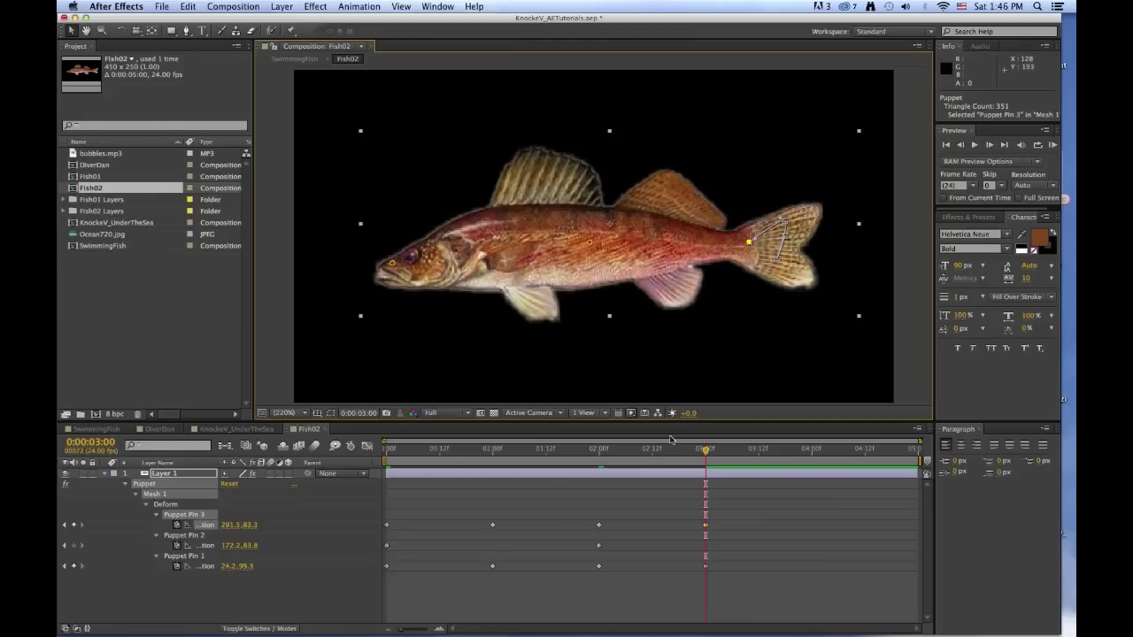
left_click_drag(705, 454, 813, 450)
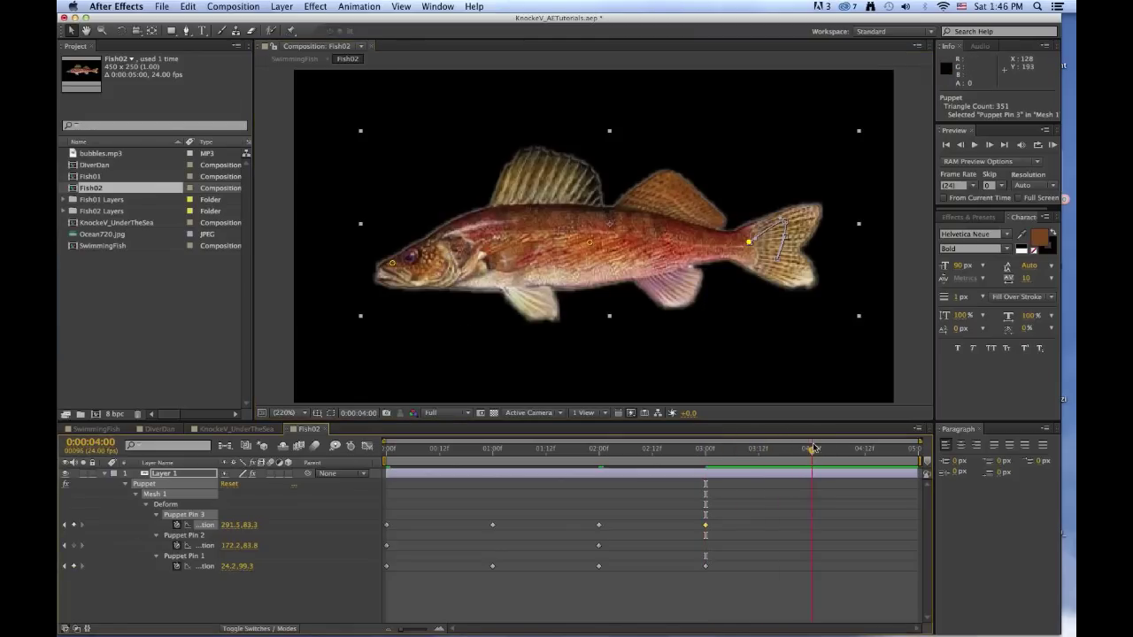
left_click(754, 245)
left_click_drag(753, 245, 780, 219)
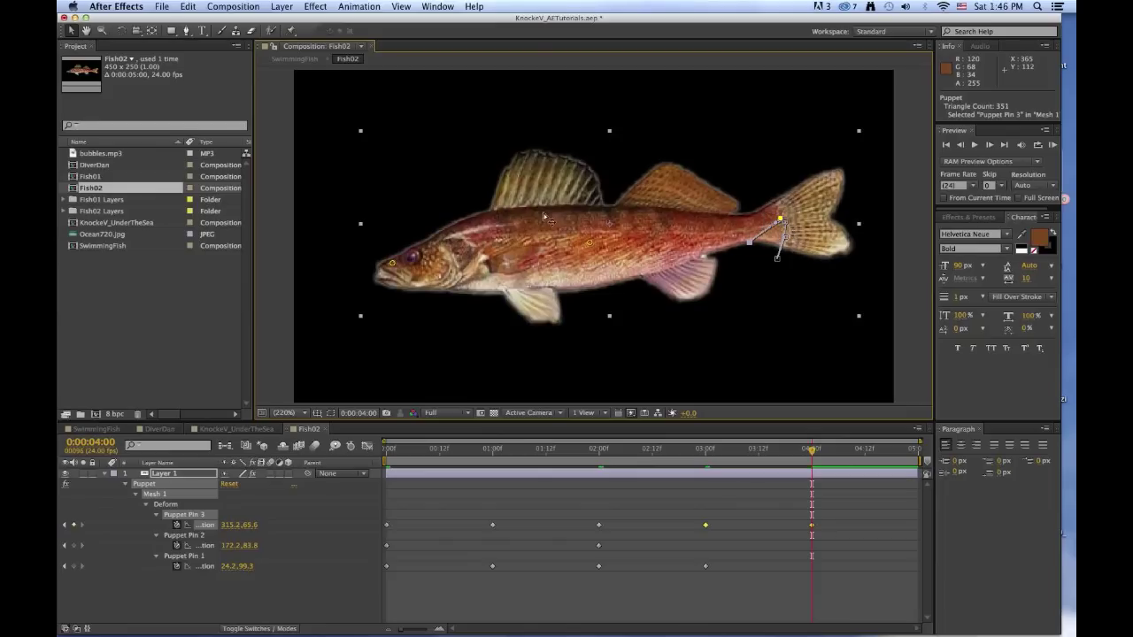
left_click_drag(393, 263, 373, 281)
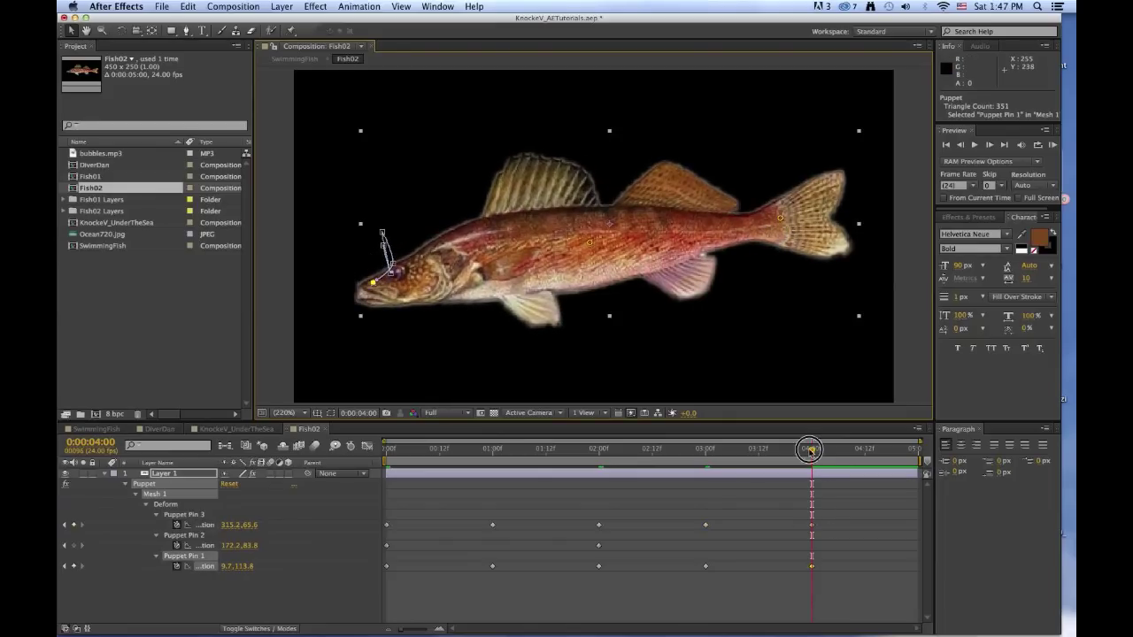
left_click_drag(812, 449, 915, 450)
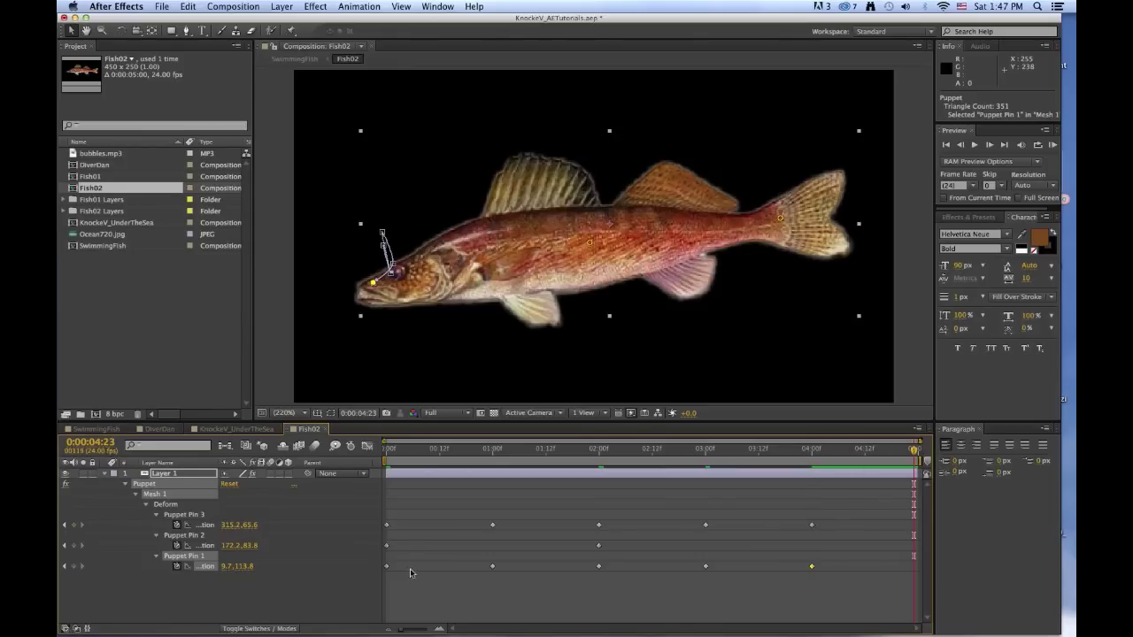
- Copy the three puppet pins' starting keyframes and paste them at the final frame
left_click(386, 525)
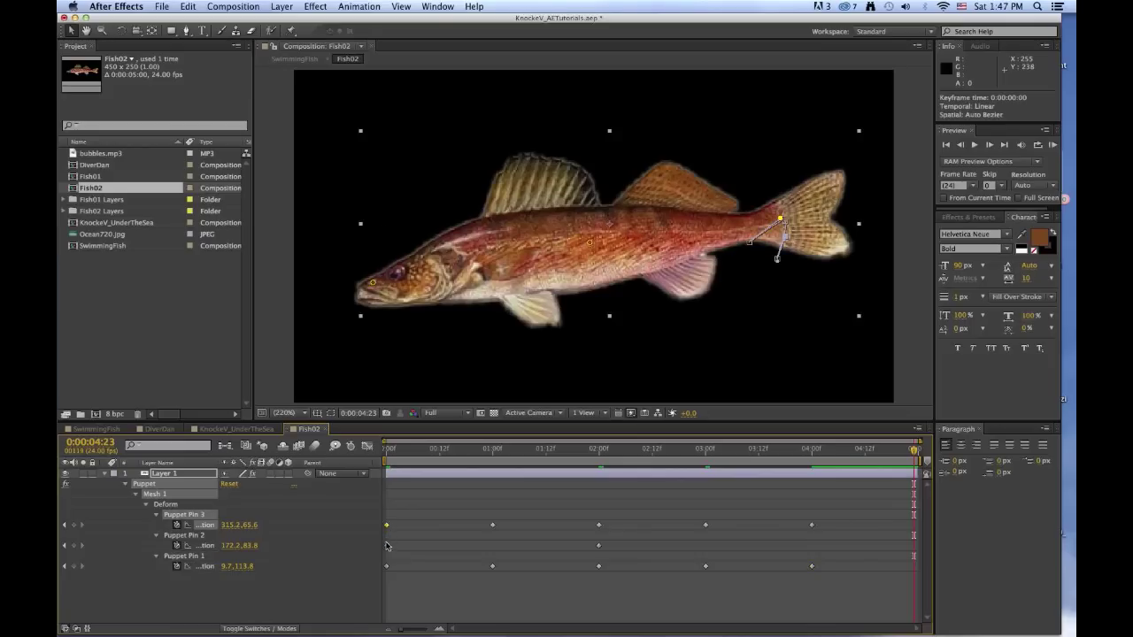
left_click(387, 546, "shift")
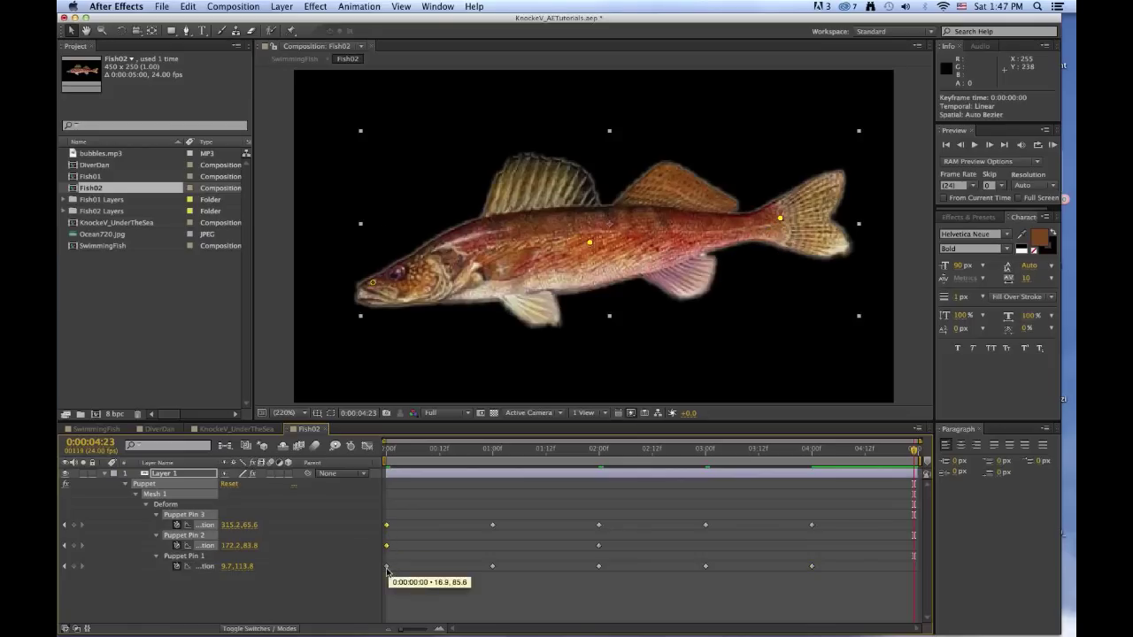
left_click(387, 565, "shift")
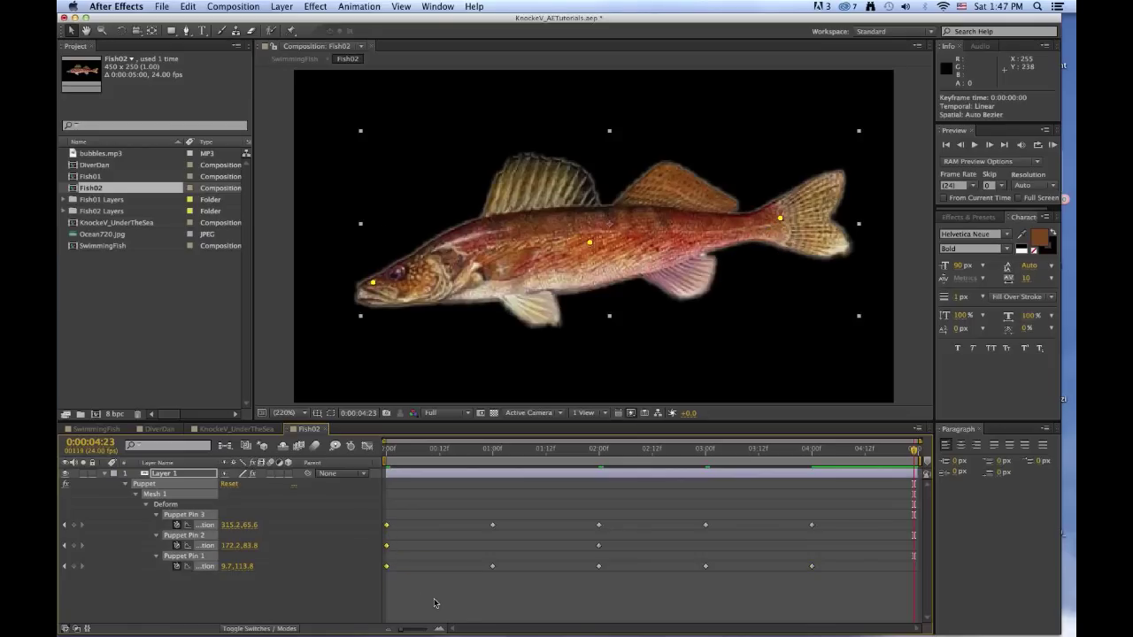
key("cmd+c")
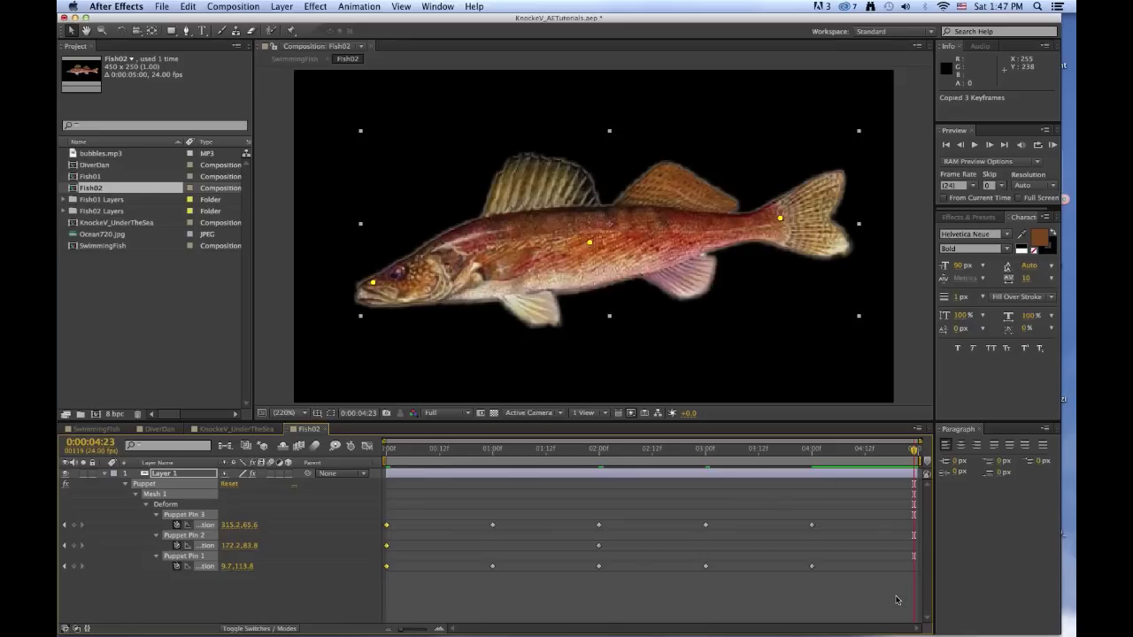
key("super+v")
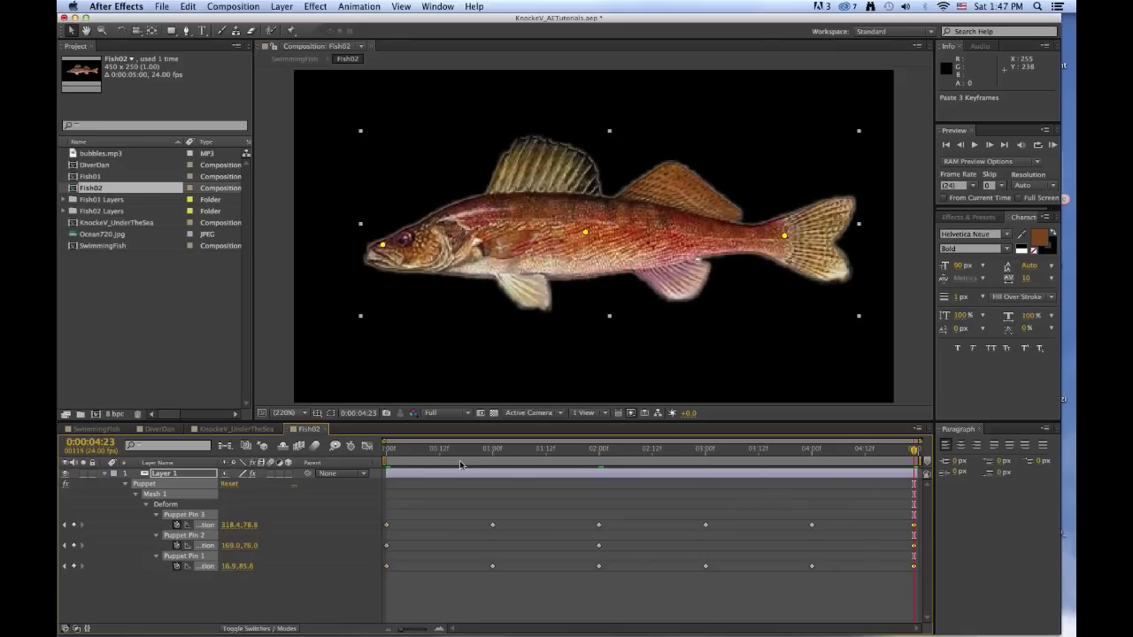
- Preview the looping fish wiggle from the start and save the project
left_click_drag(924, 454, 383, 451)
key("space")
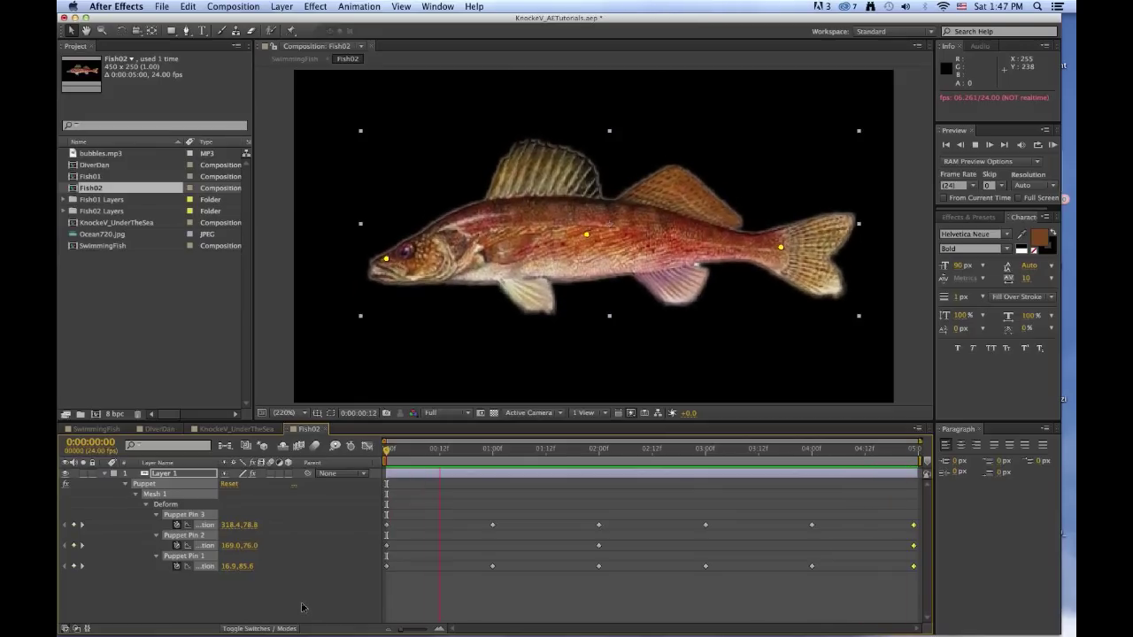
key("super+s")
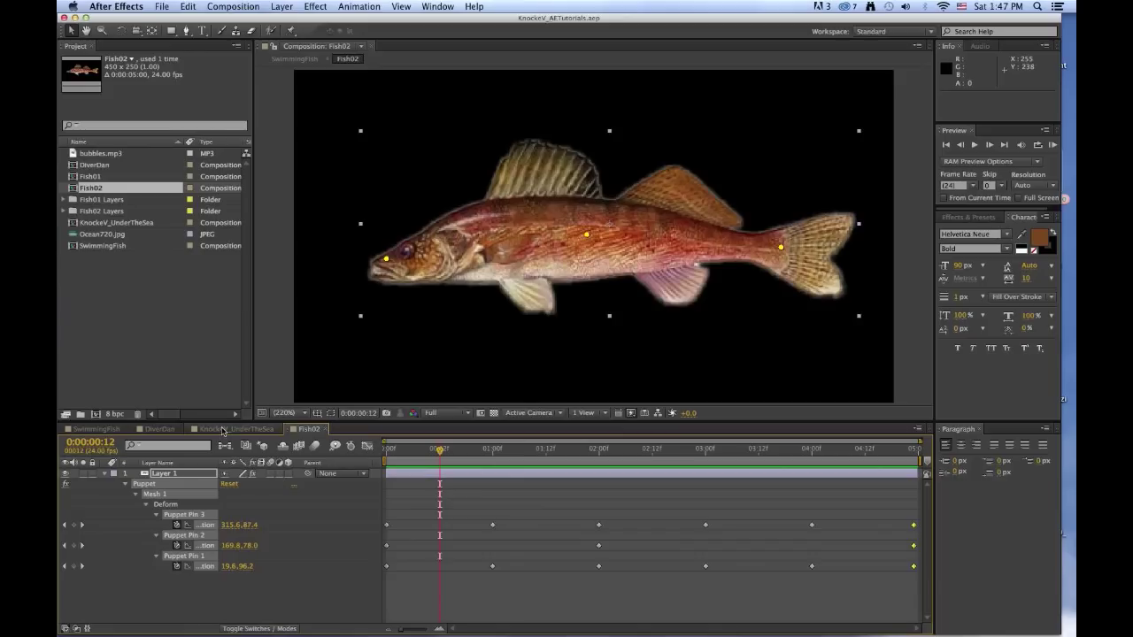
- RAM-preview both fish swimming in SwimmingFish from the start, then return to the first frame
left_click(97, 429)
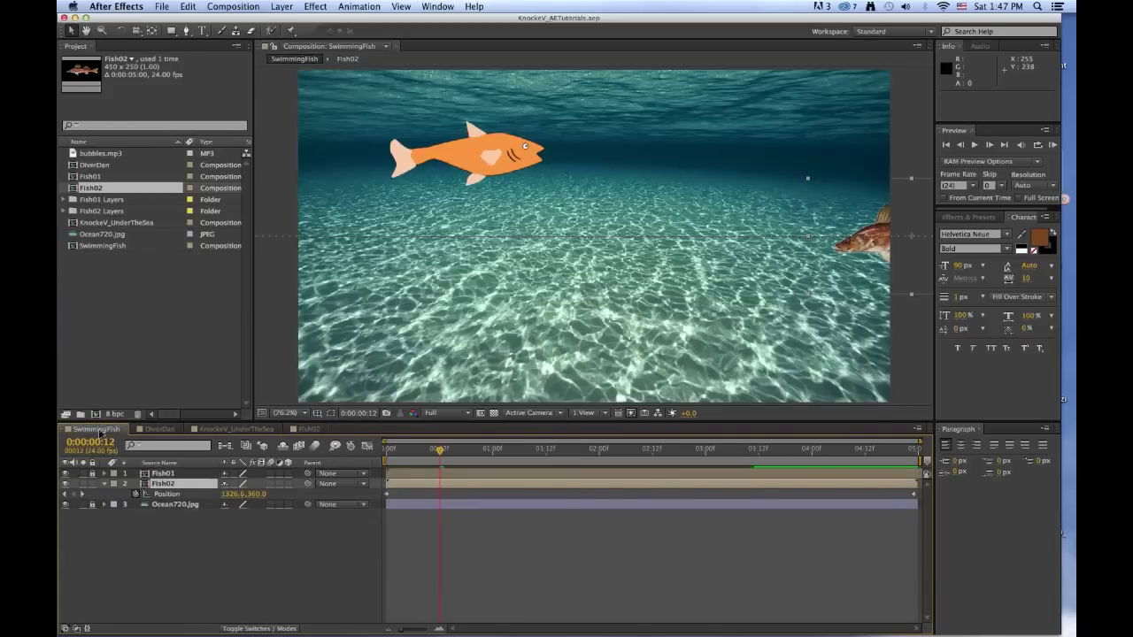
left_click_drag(440, 449, 387, 450)
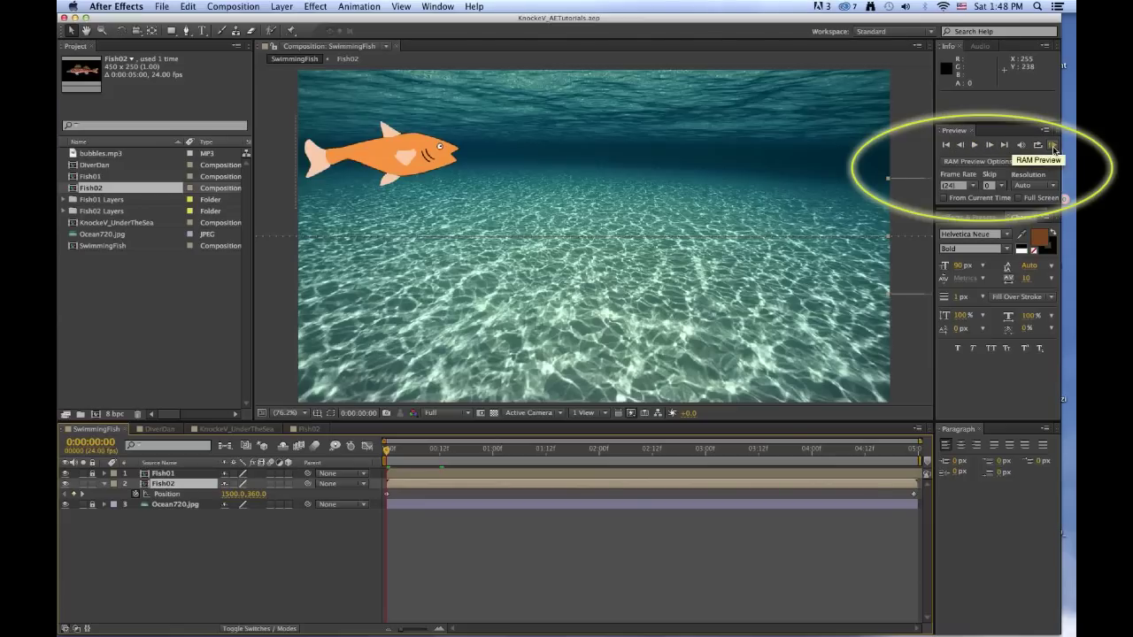
left_click(1052, 146)
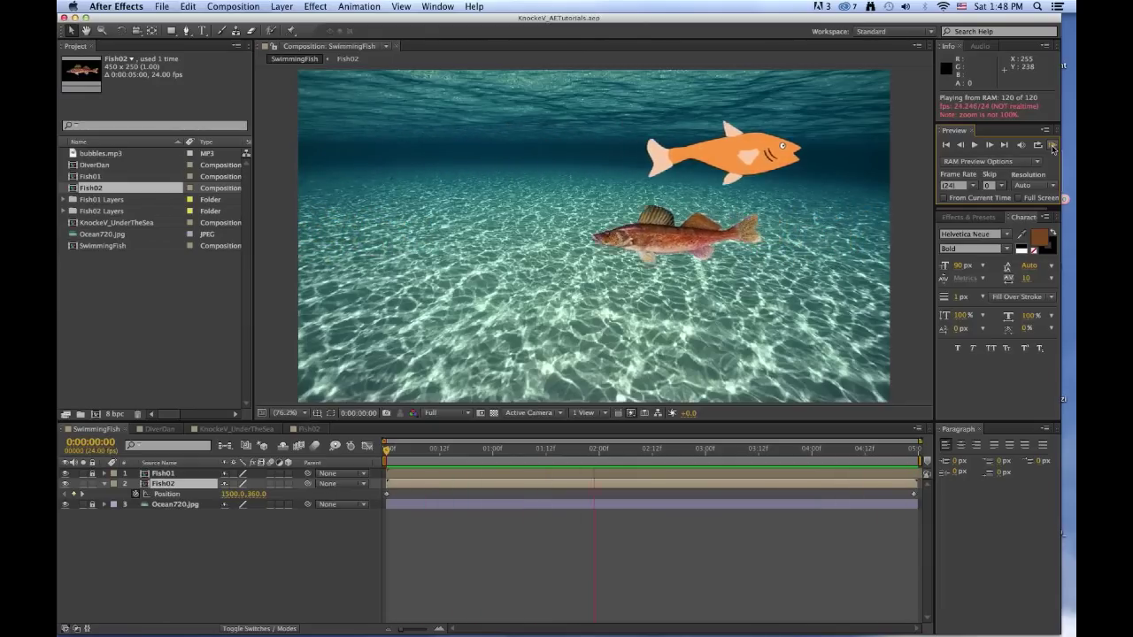
key("space")
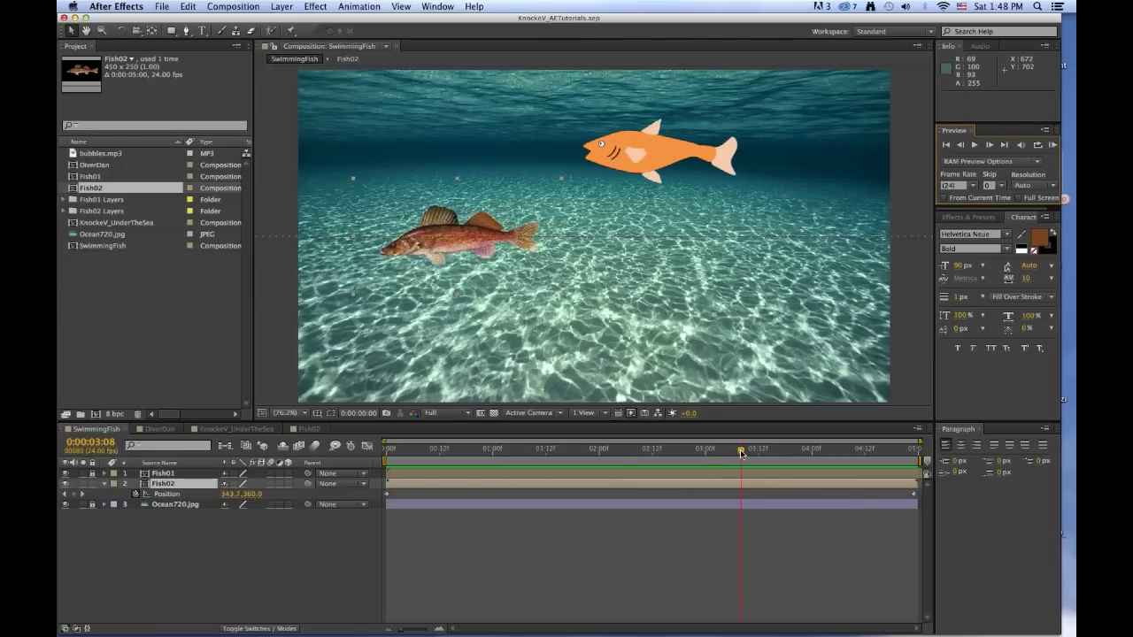
left_click_drag(742, 450, 568, 450)
key("Home")
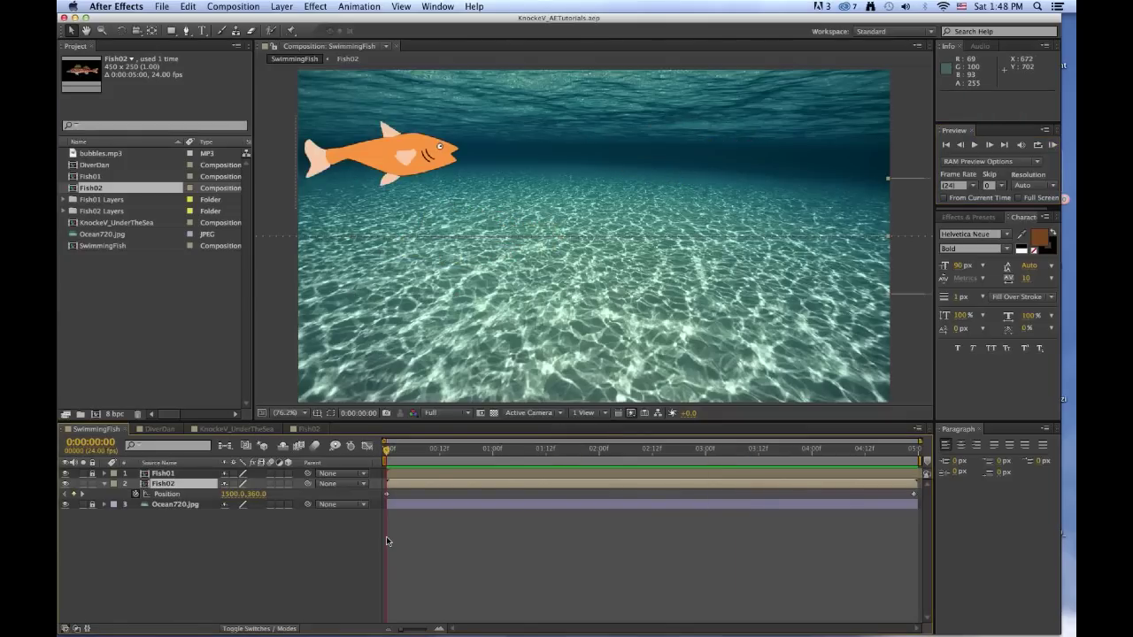